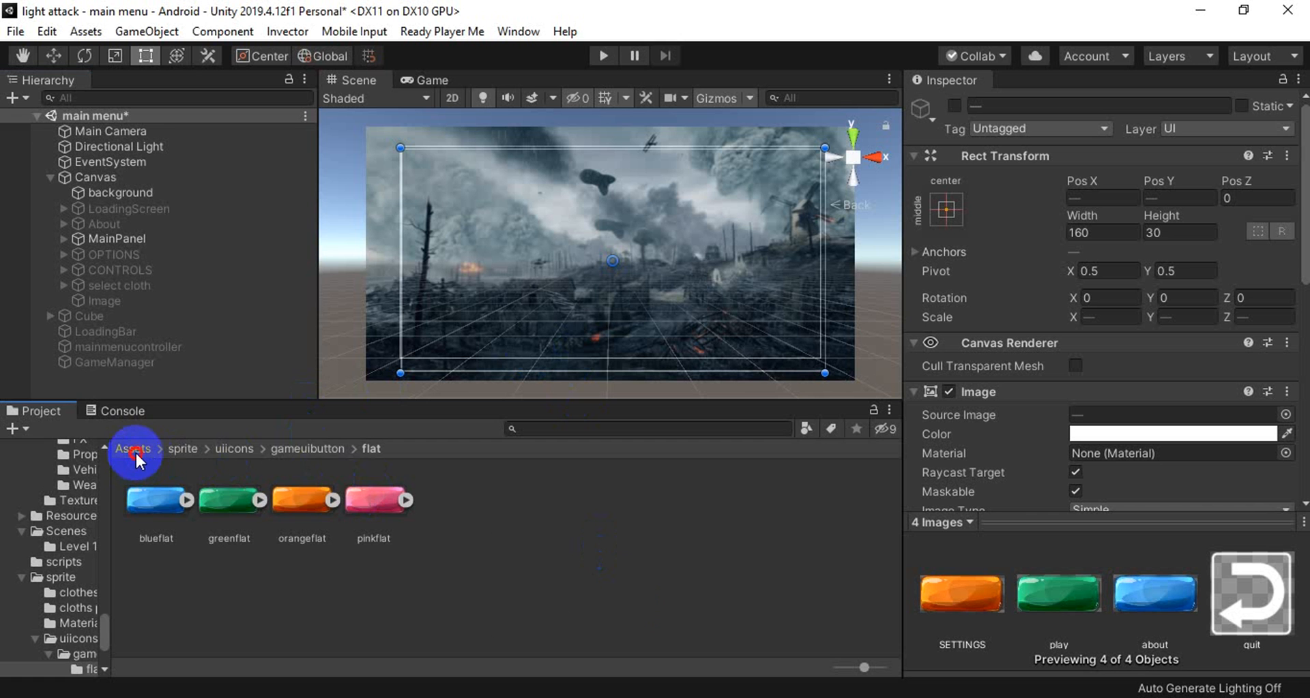
# Collapse the Canvas hierarchy and open the project's Scenes folder
pyautogui.click(133, 450)
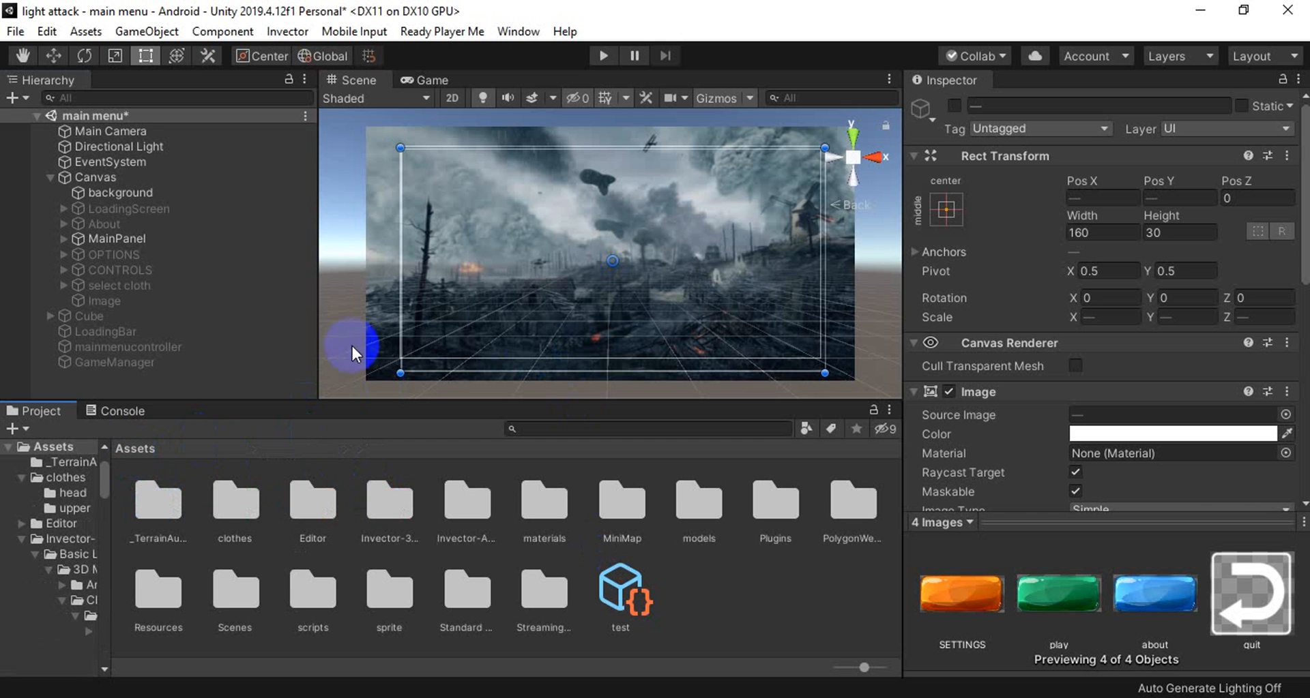
pyautogui.click(50, 177)
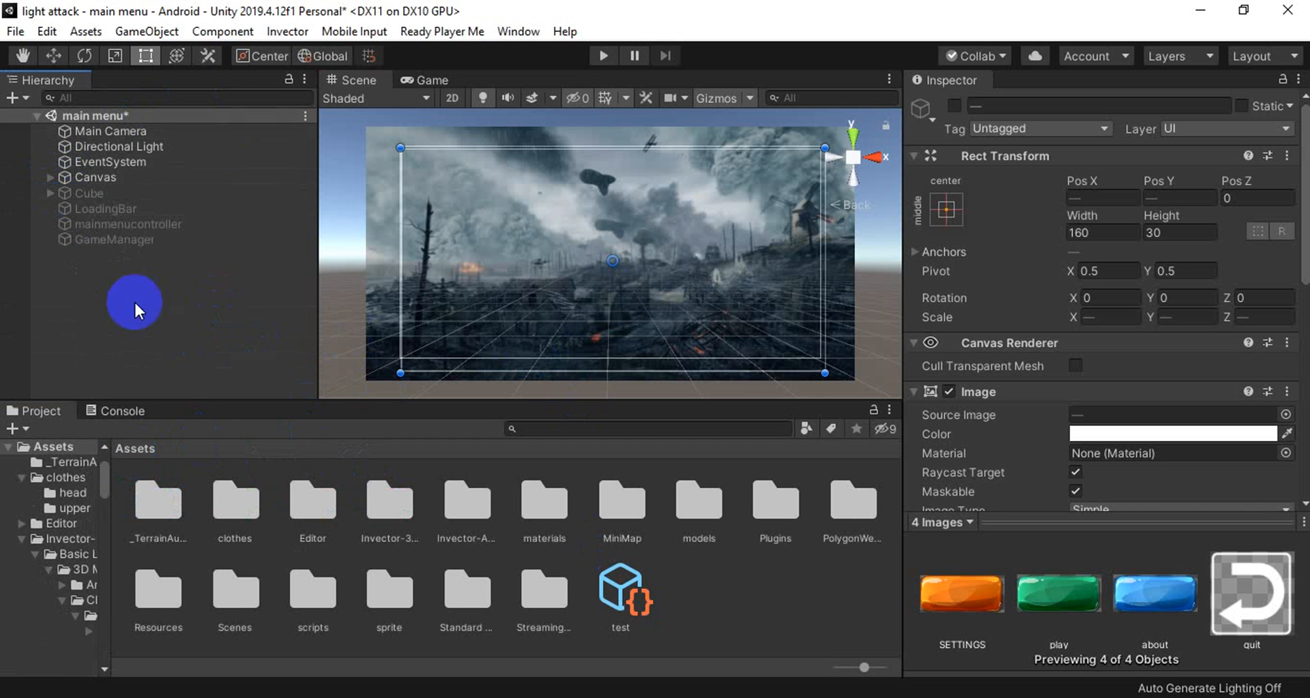
pyautogui.click(238, 603)
pyautogui.doubleClick(234, 599)
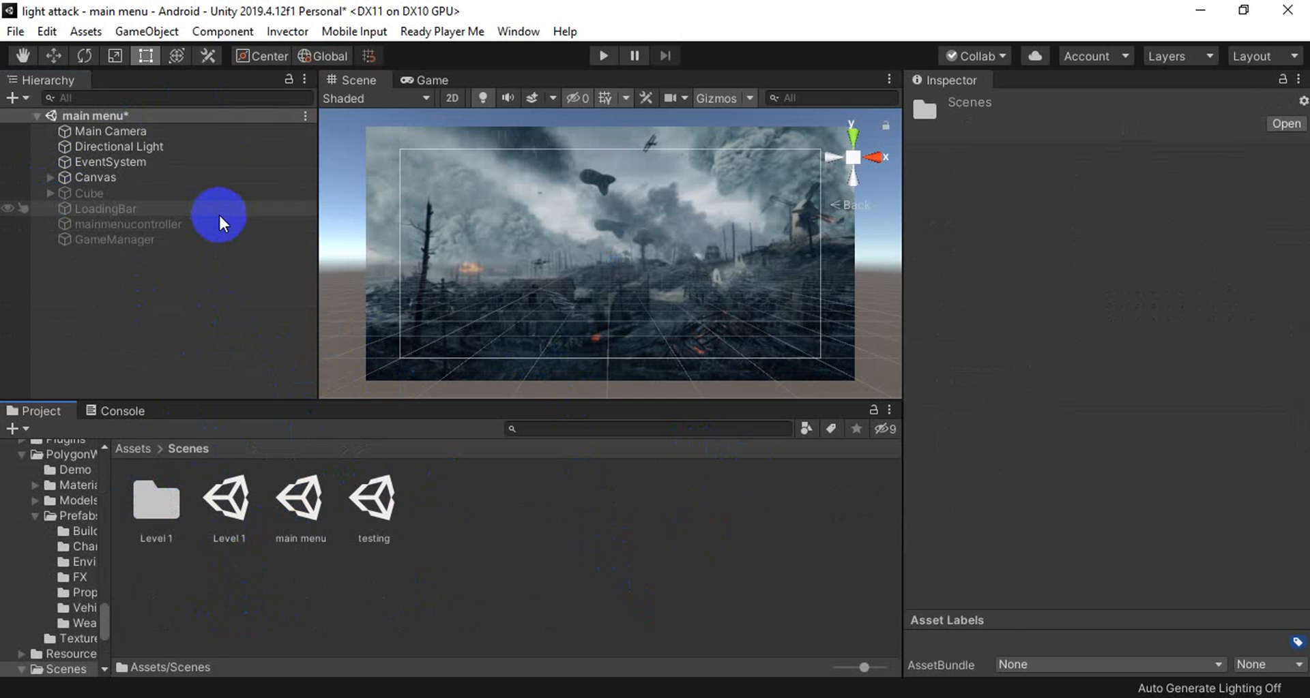
# Add a second UI Canvas to the main menu scene and undo its creation
pyautogui.click(216, 177)
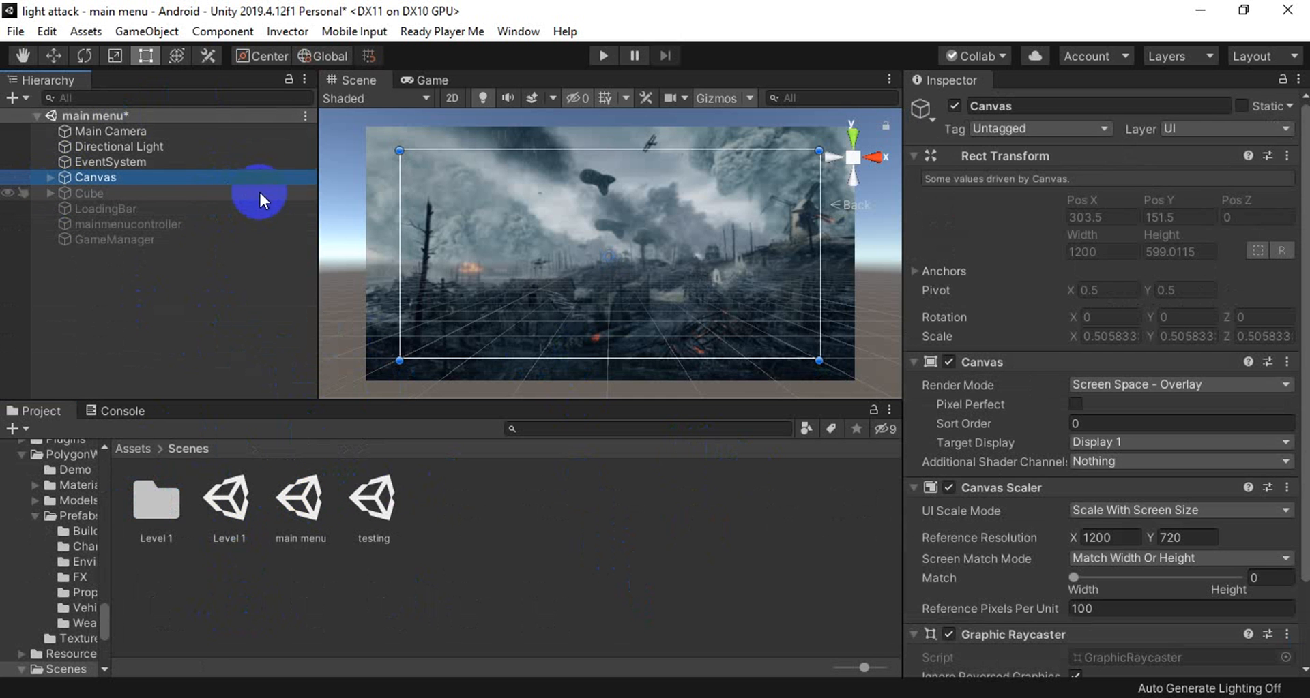
pyautogui.rightClick(104, 330)
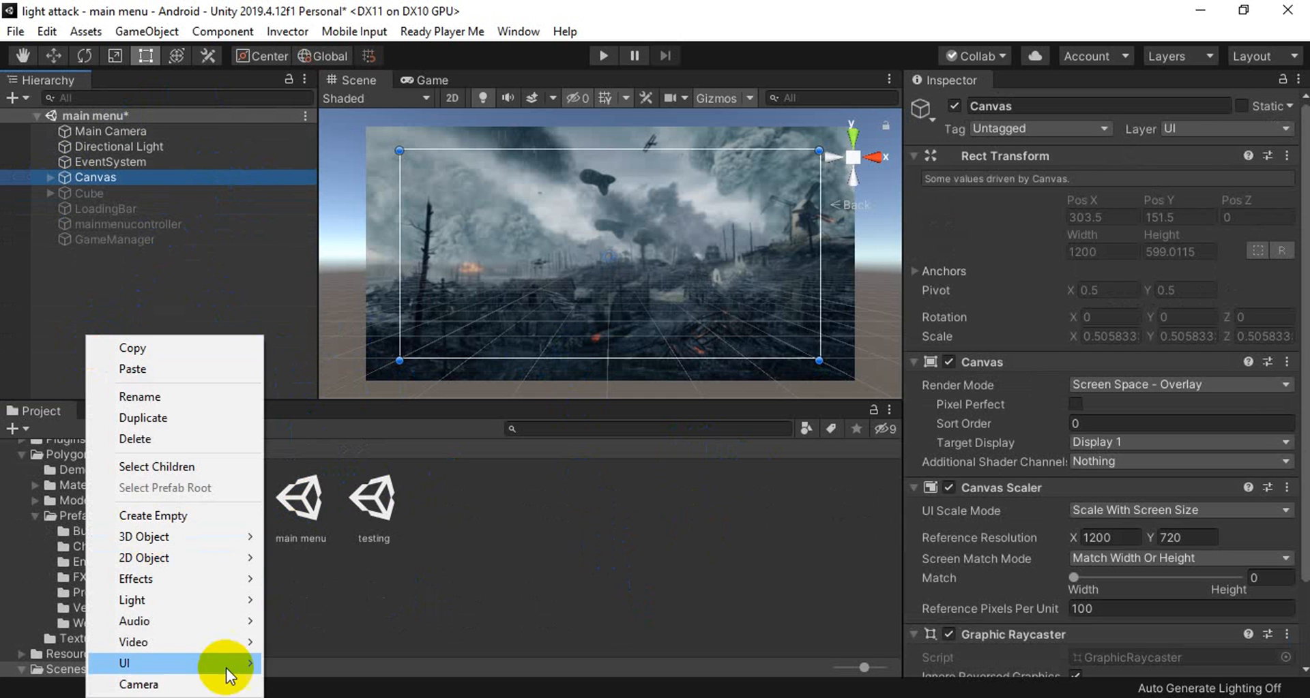
pyautogui.moveTo(228, 663)
pyautogui.click(382, 602)
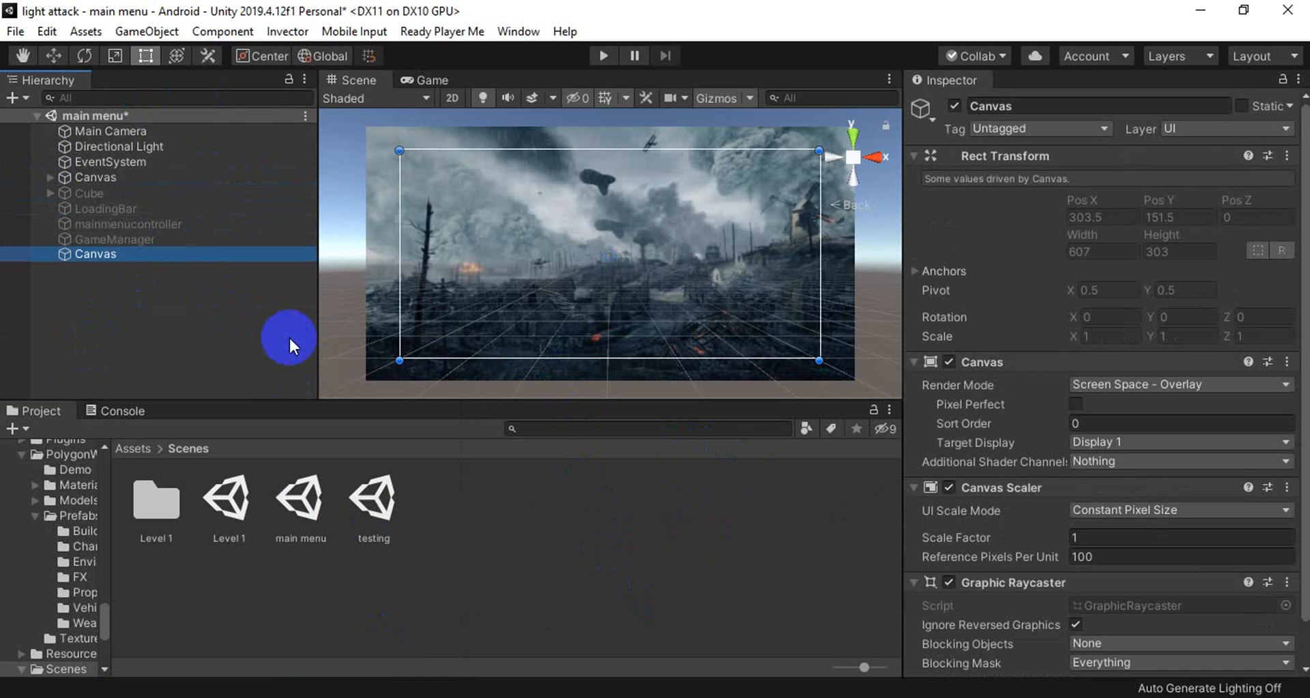
pyautogui.hotkey('ctrl', 'z')
# Expand the Canvas and apply the stretch anchor preset in both directions to its background image
pyautogui.click(223, 176)
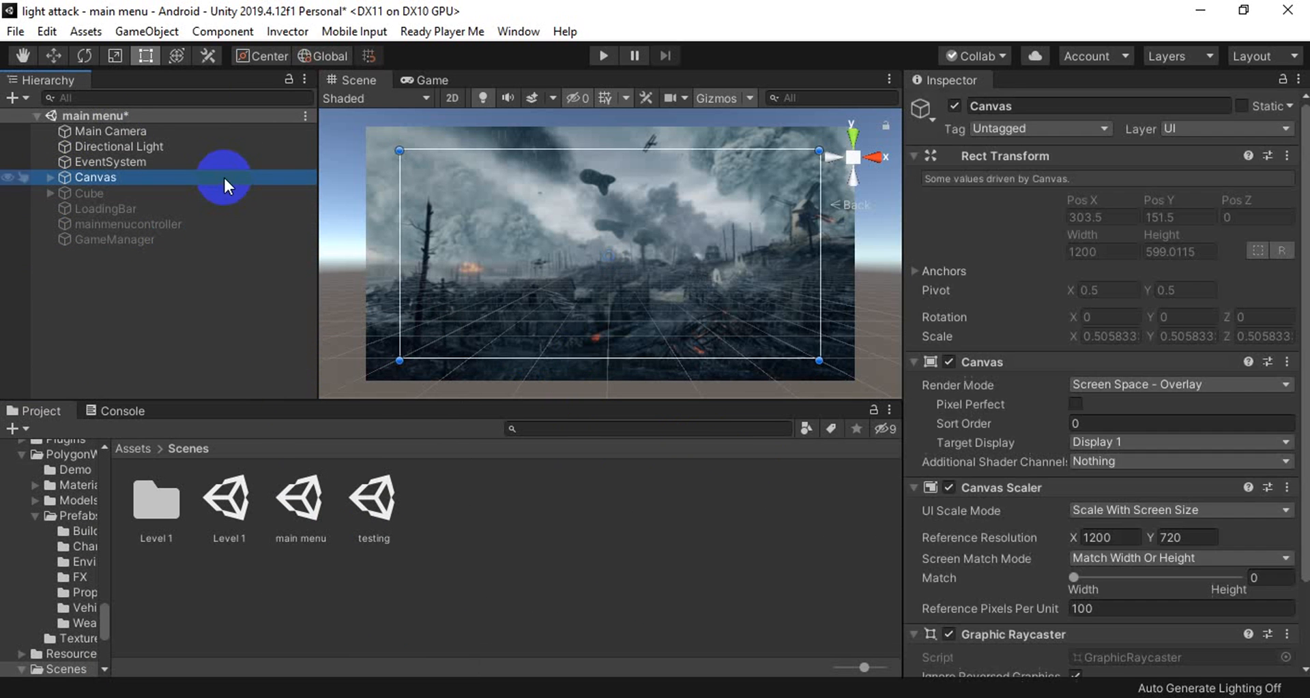
pyautogui.click(50, 176)
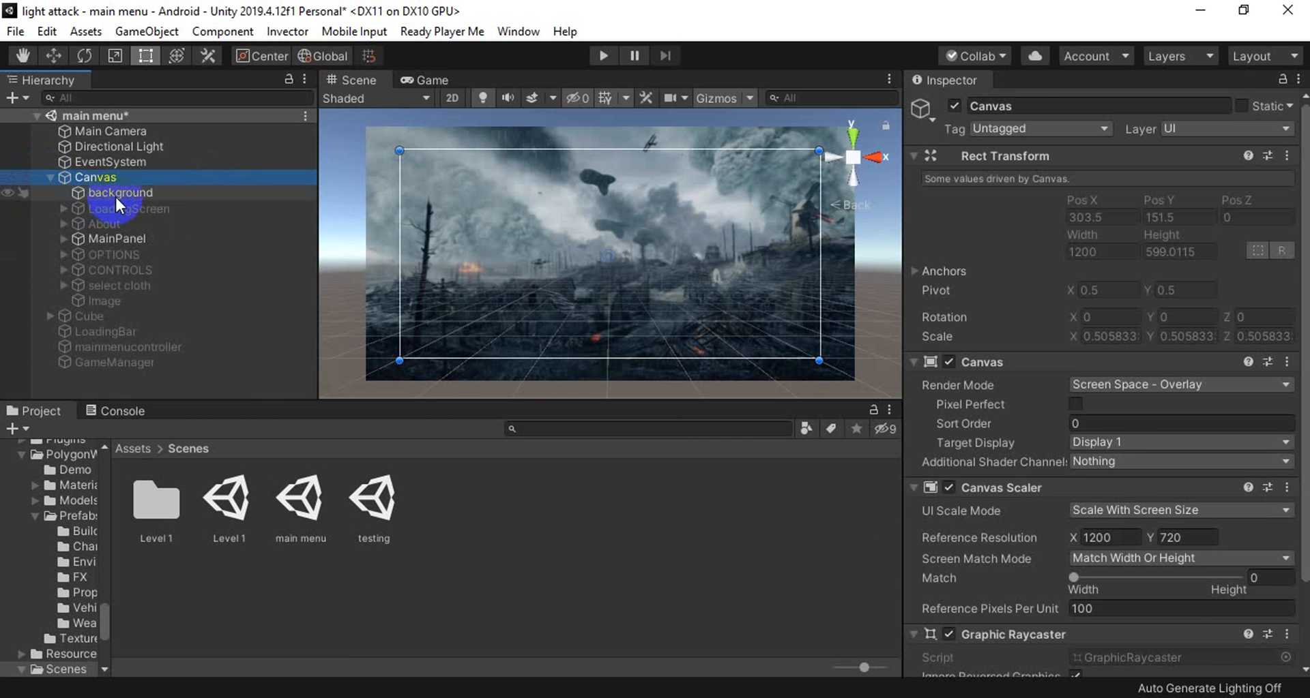
pyautogui.click(116, 196)
pyautogui.click(51, 176)
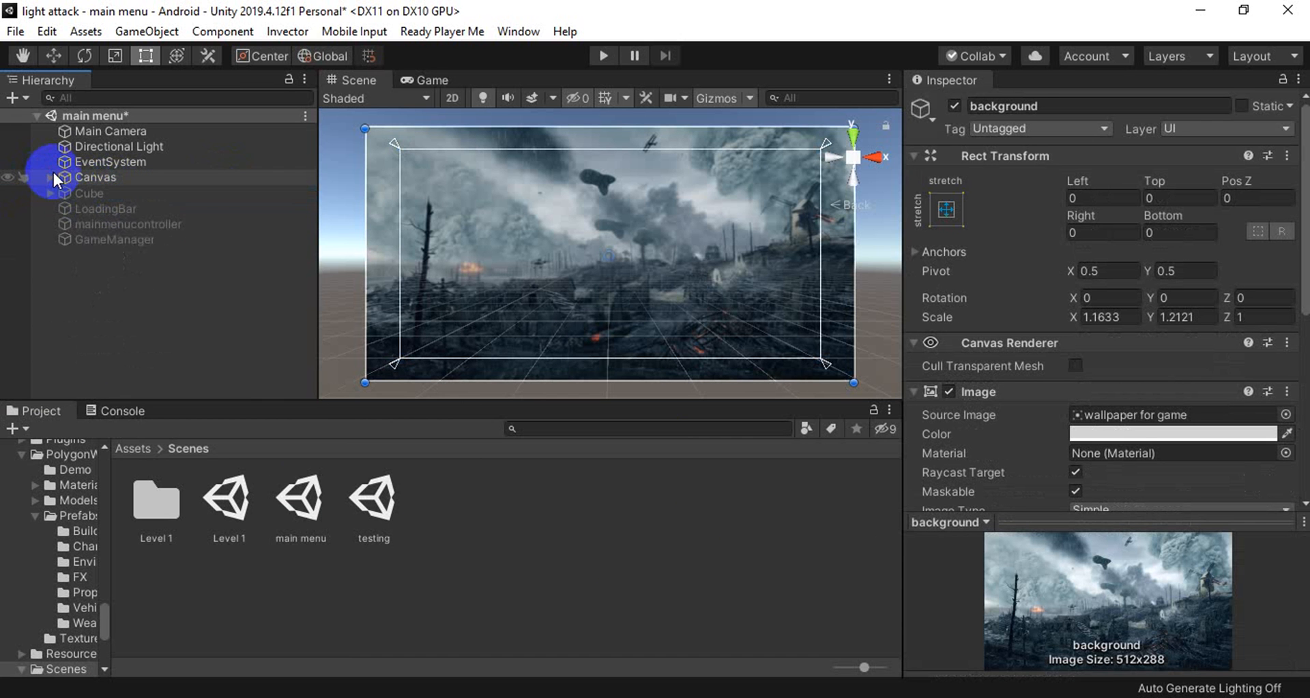
pyautogui.click(50, 176)
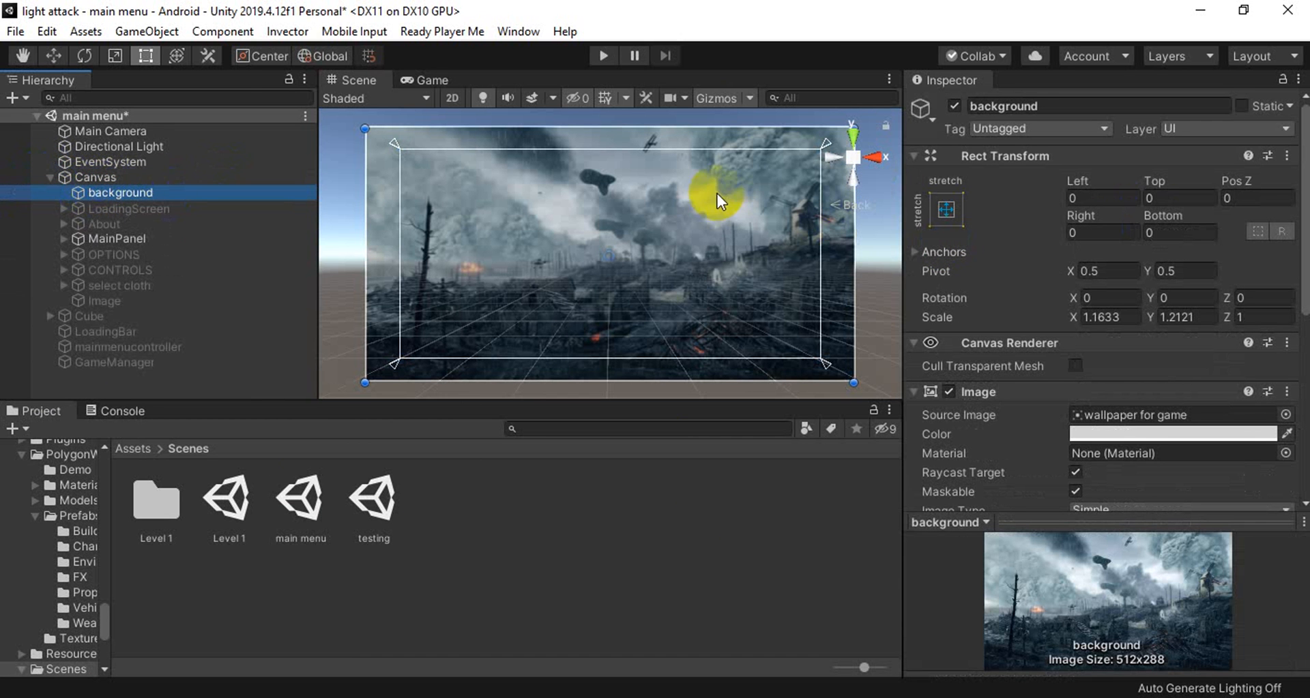
pyautogui.click(941, 206)
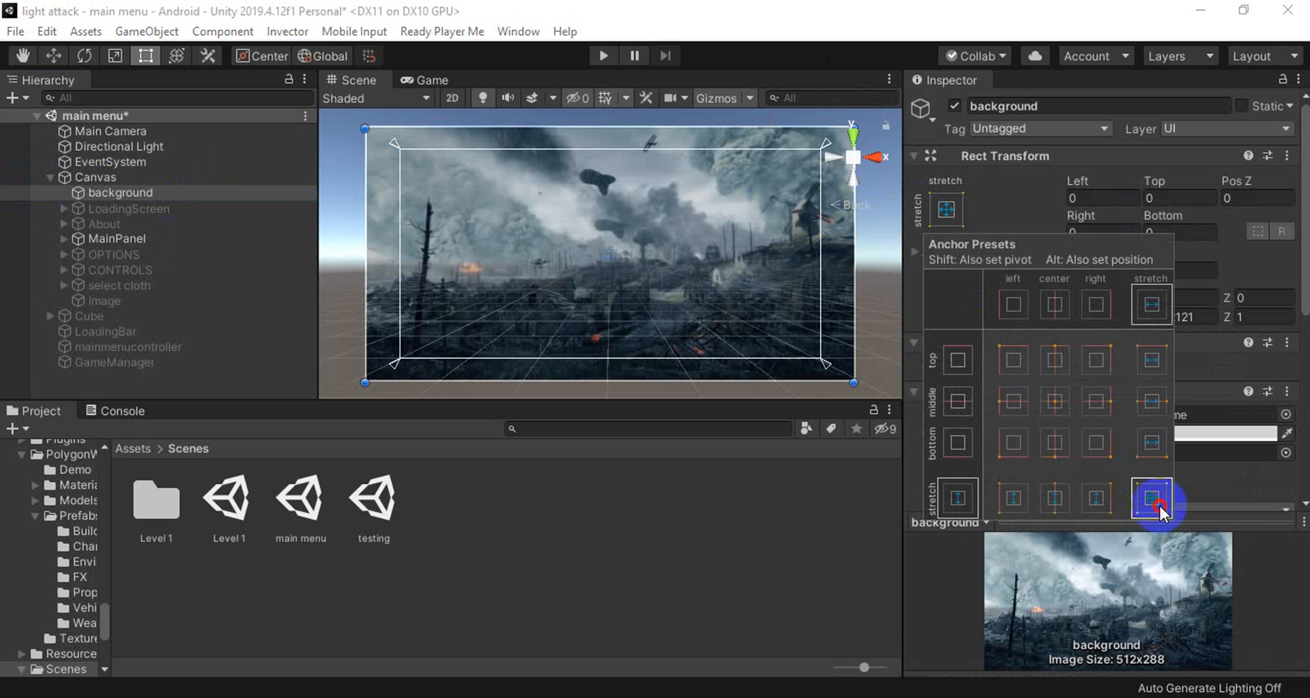
pyautogui.click(786, 559)
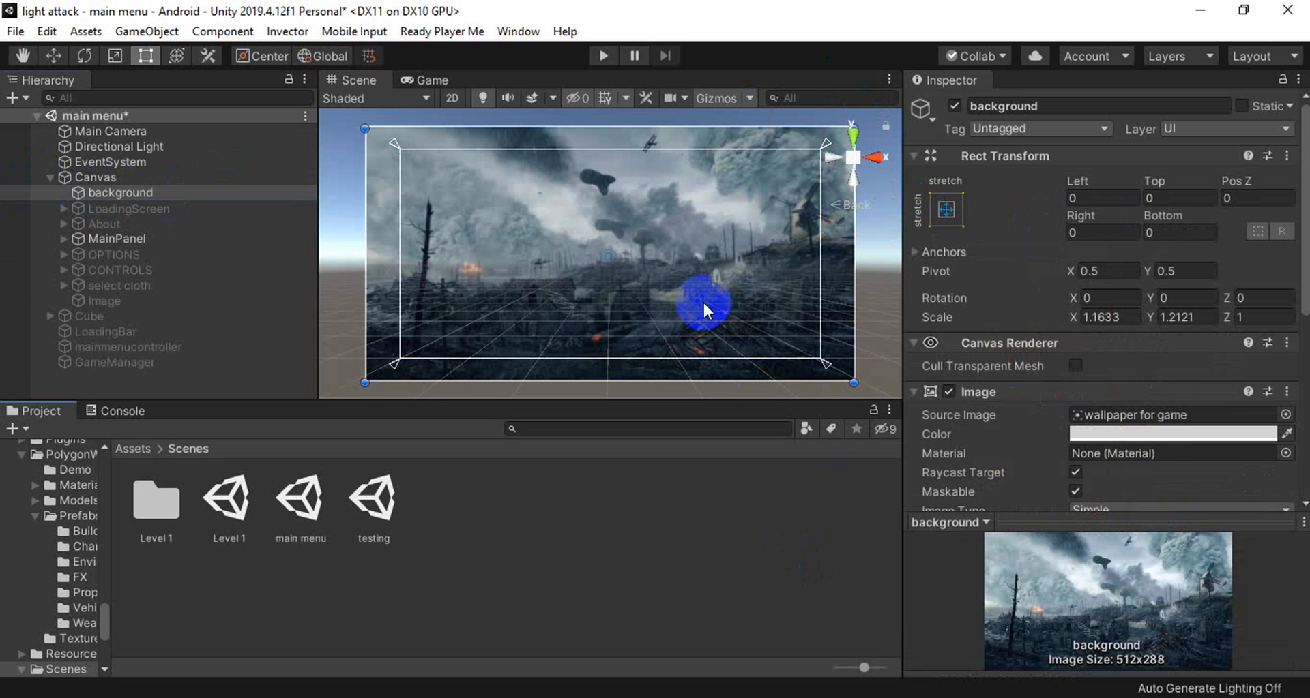
# Choose the "wallpaper for game" sprite as the background's source image
pyautogui.scroll(-8, 1206, 441)
pyautogui.scroll(4, 1193, 350)
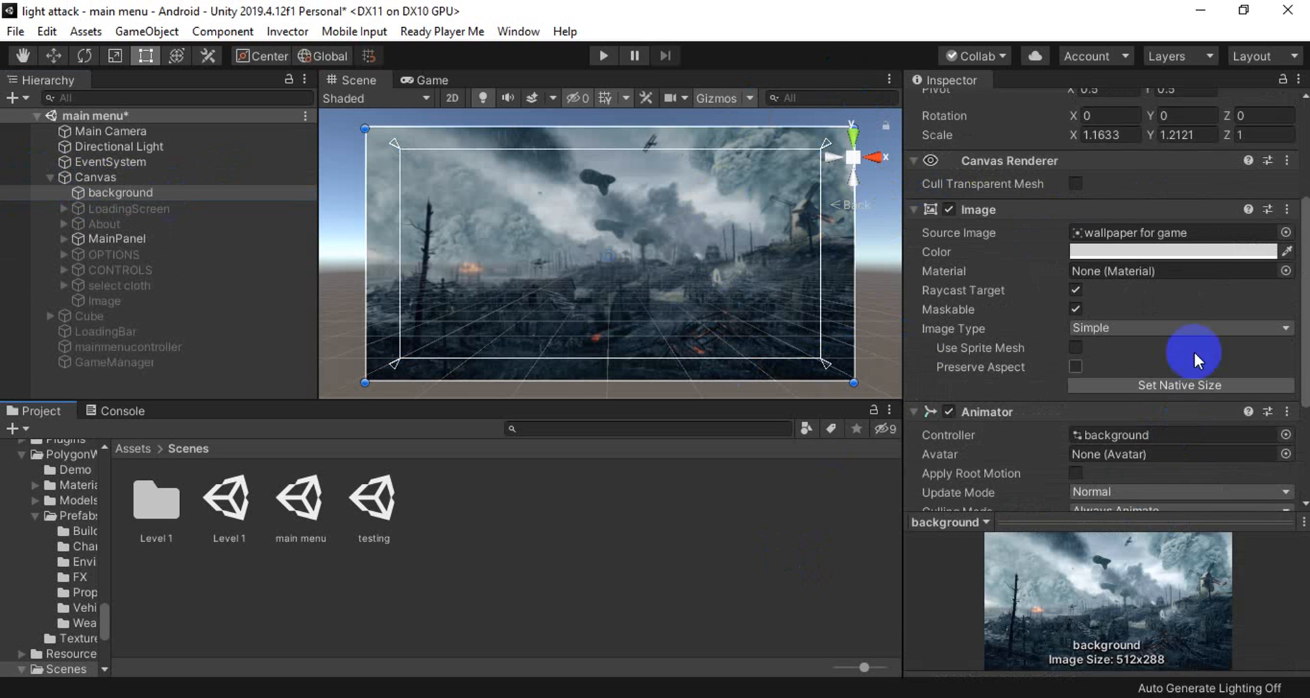
pyautogui.click(1285, 232)
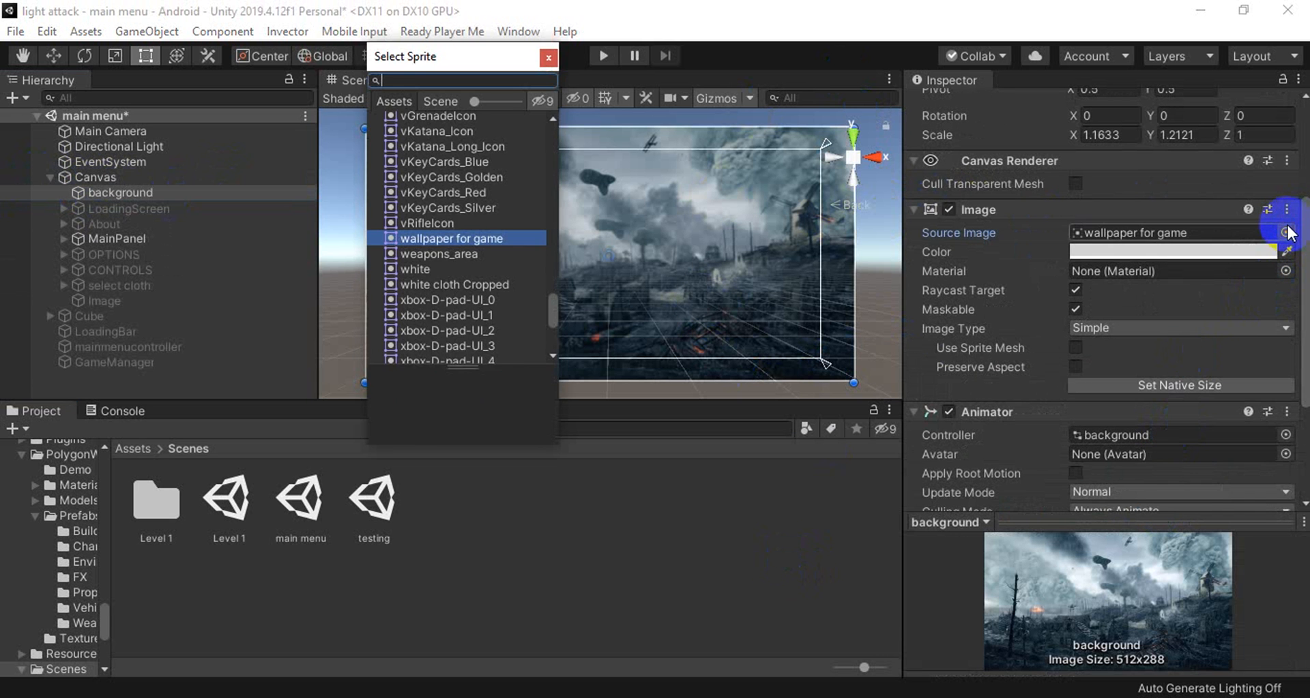
pyautogui.click(454, 238)
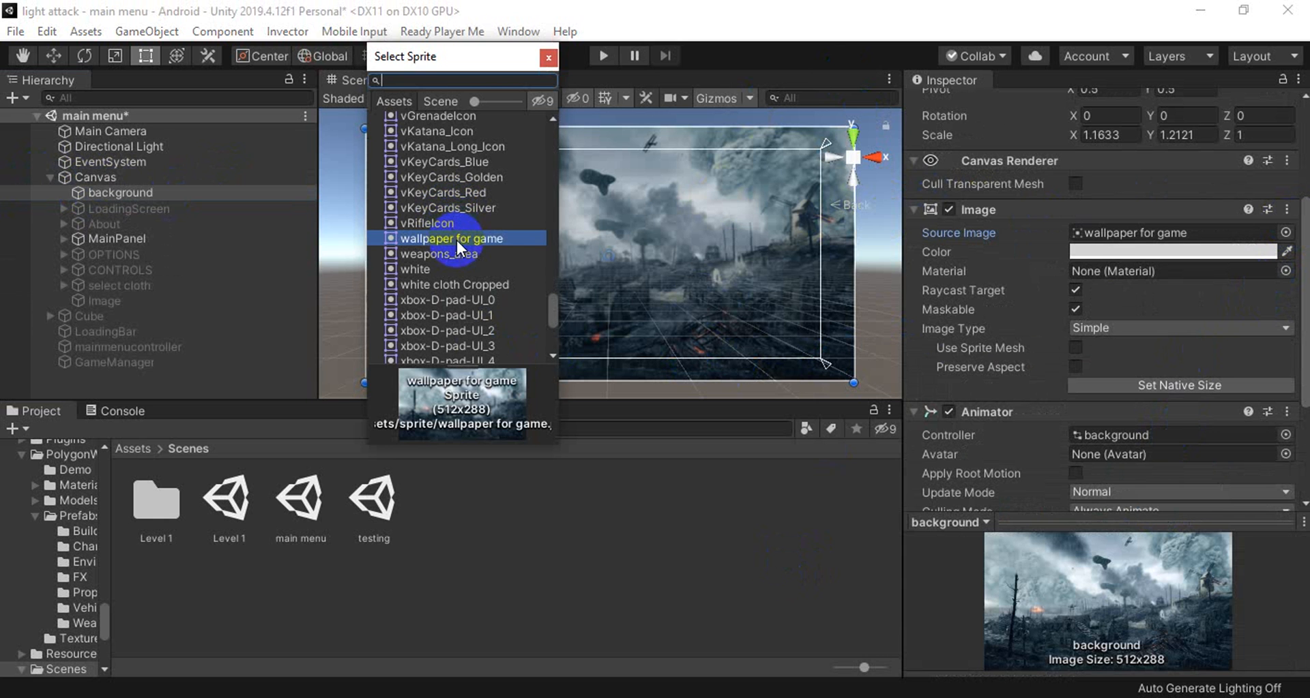
pyautogui.click(546, 58)
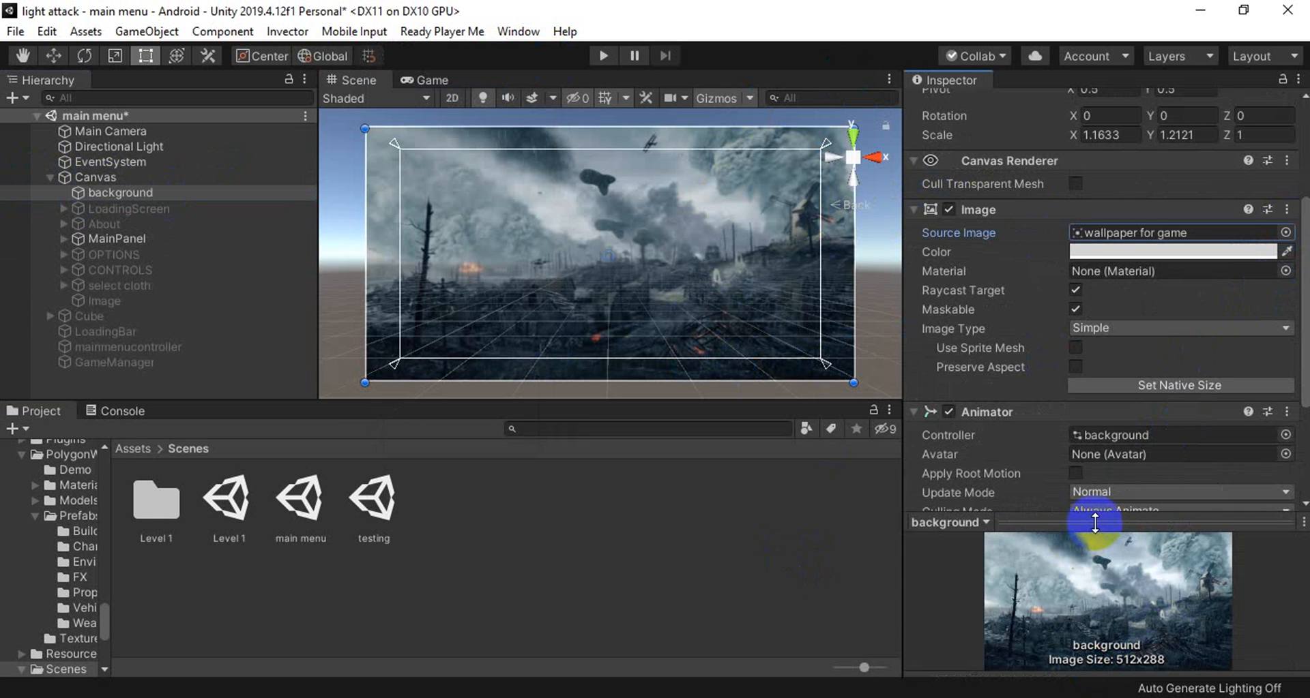
pyautogui.scroll(-5, 1105, 395)
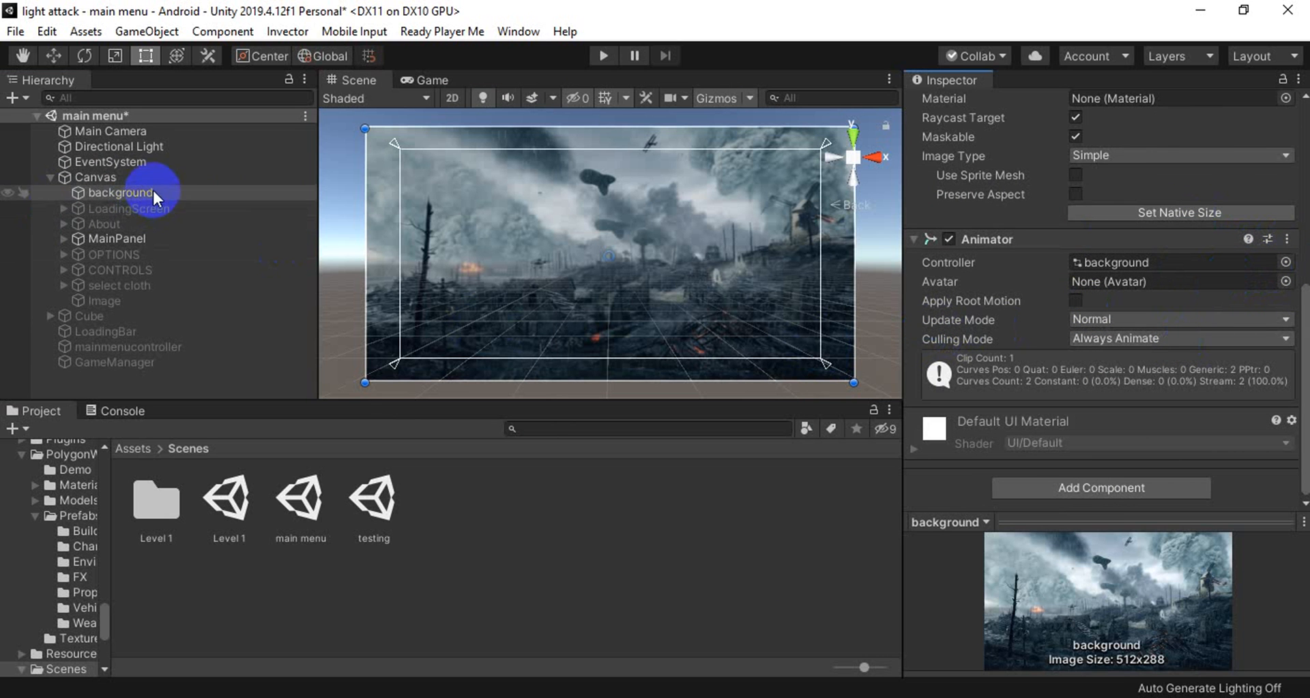
# Add a UI Panel inside the Canvas and set its image colour's alpha to 0
pyautogui.rightClick(117, 175)
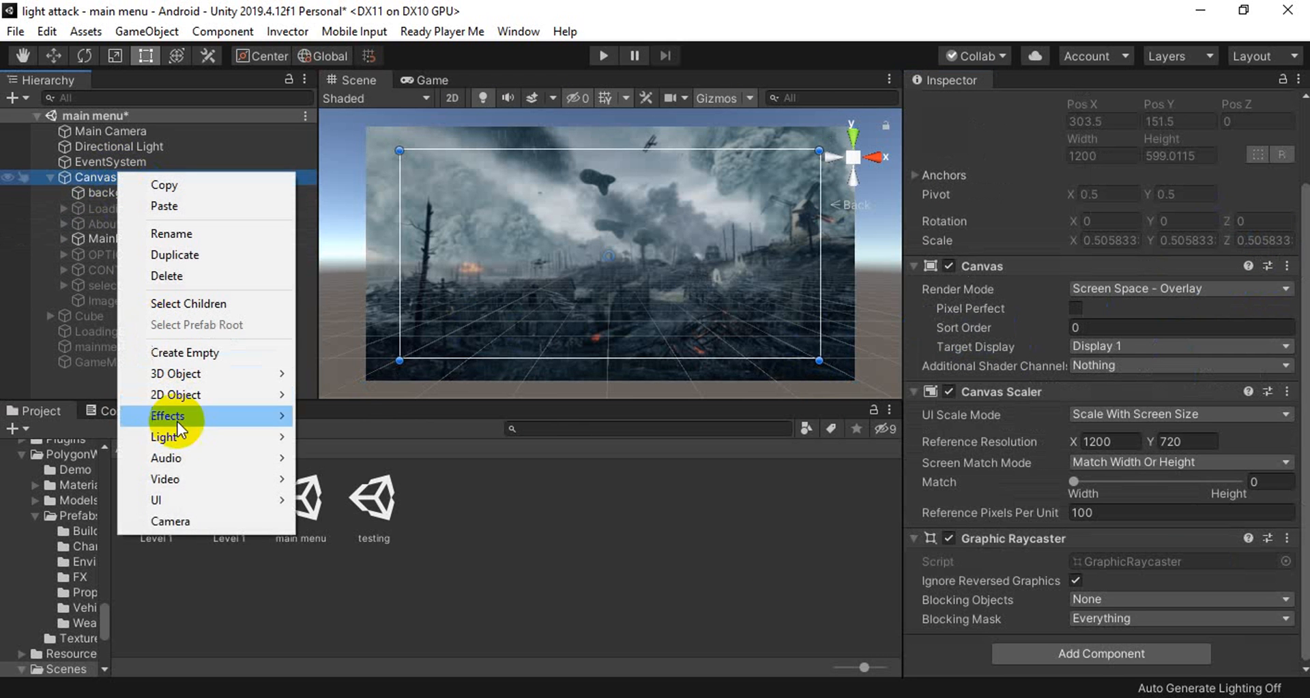
pyautogui.moveTo(203, 504)
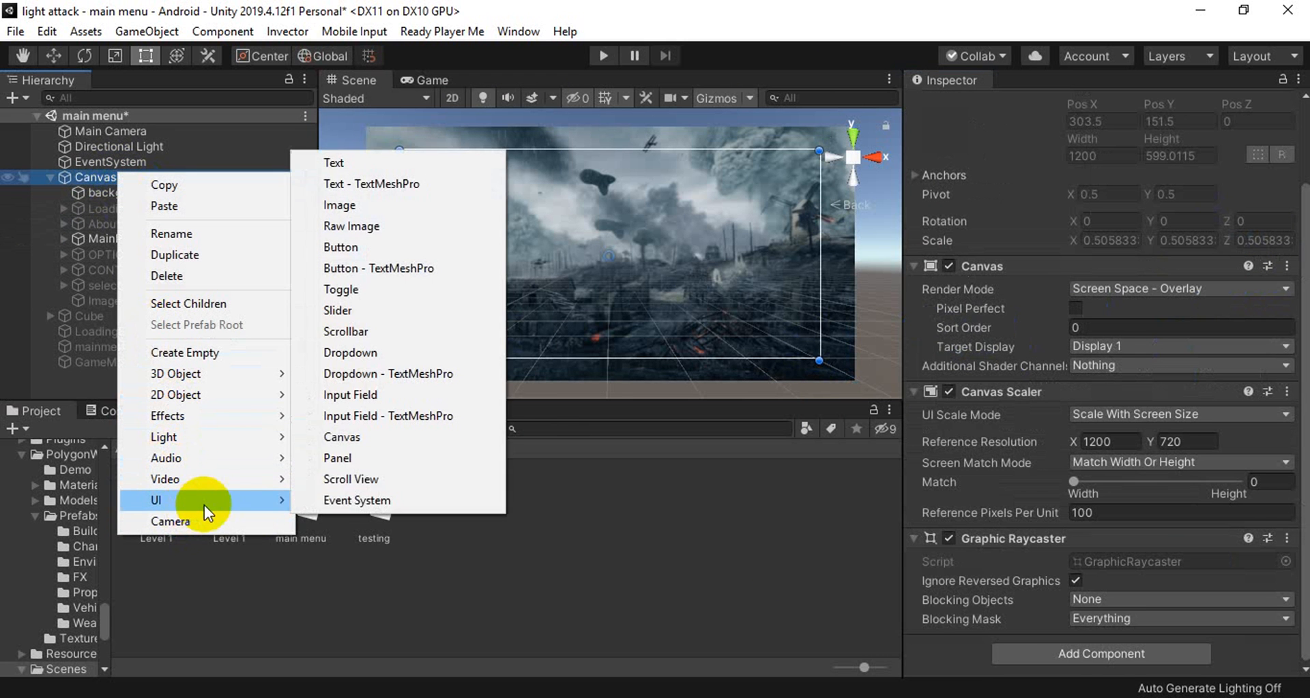
pyautogui.click(341, 458)
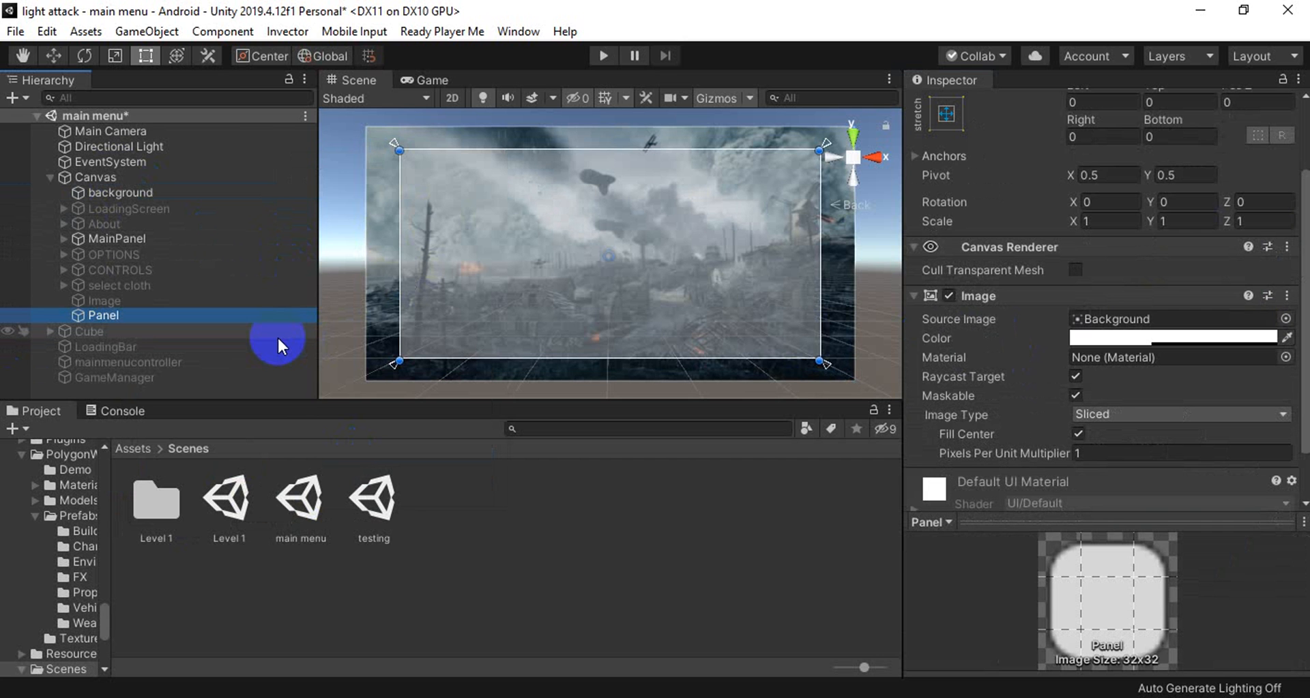
pyautogui.click(1117, 337)
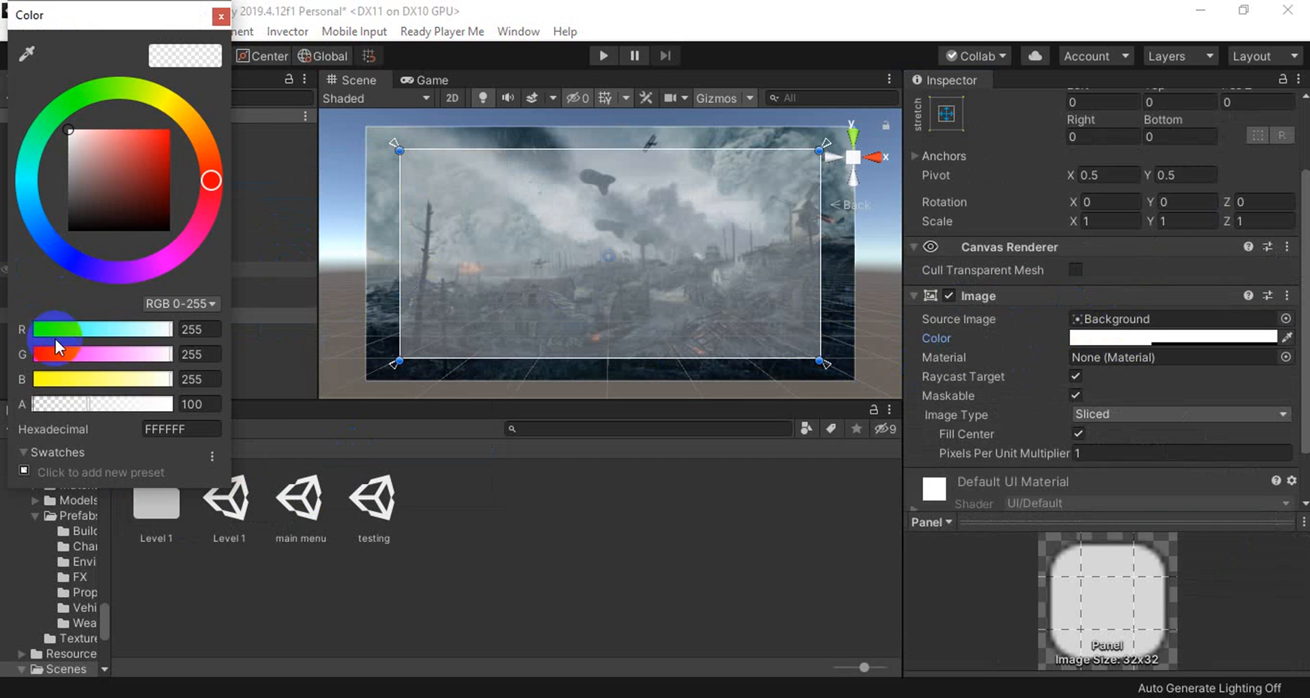
pyautogui.moveTo(87, 403); pyautogui.dragTo(28, 404)
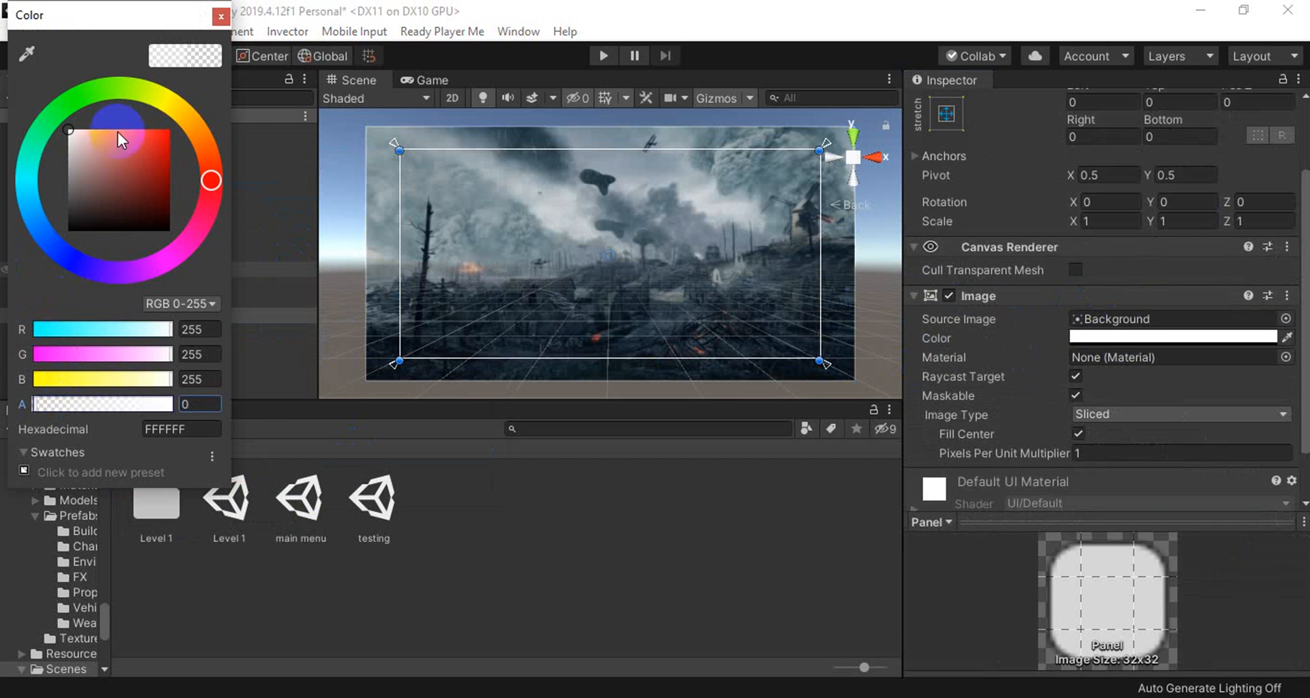
pyautogui.click(218, 16)
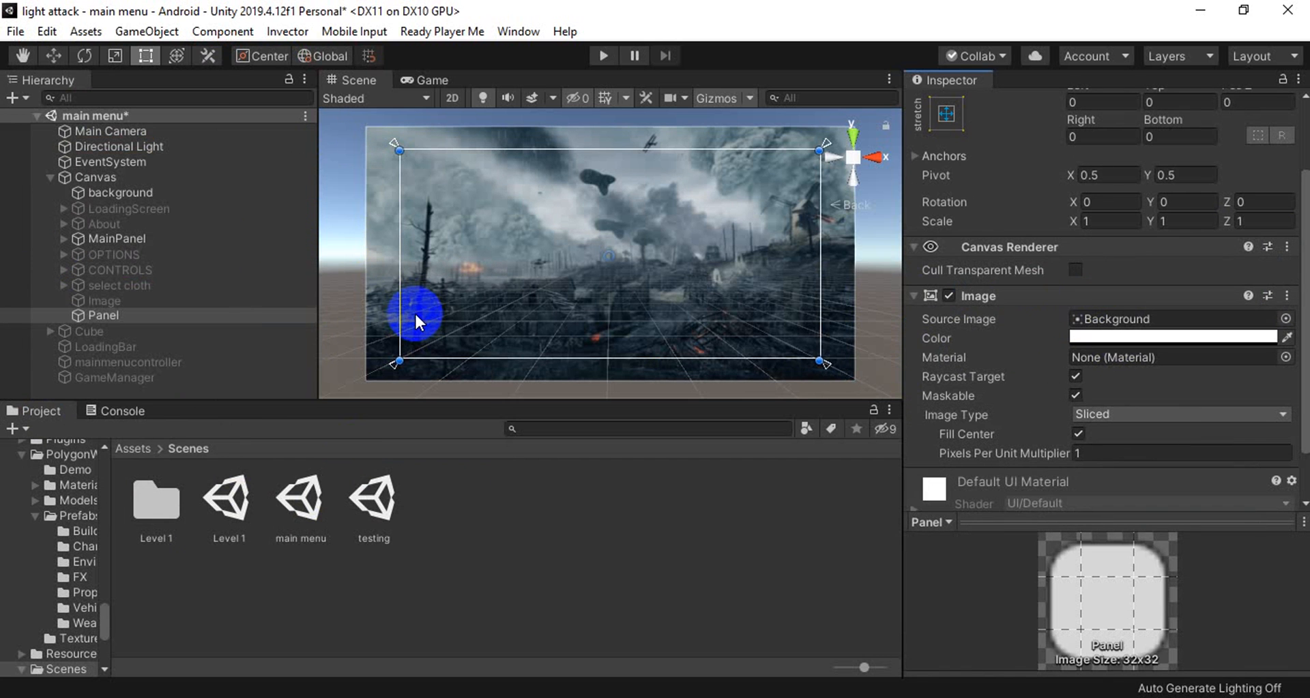
# Delete the transparent Panel just added to the Canvas
pyautogui.click(154, 316)
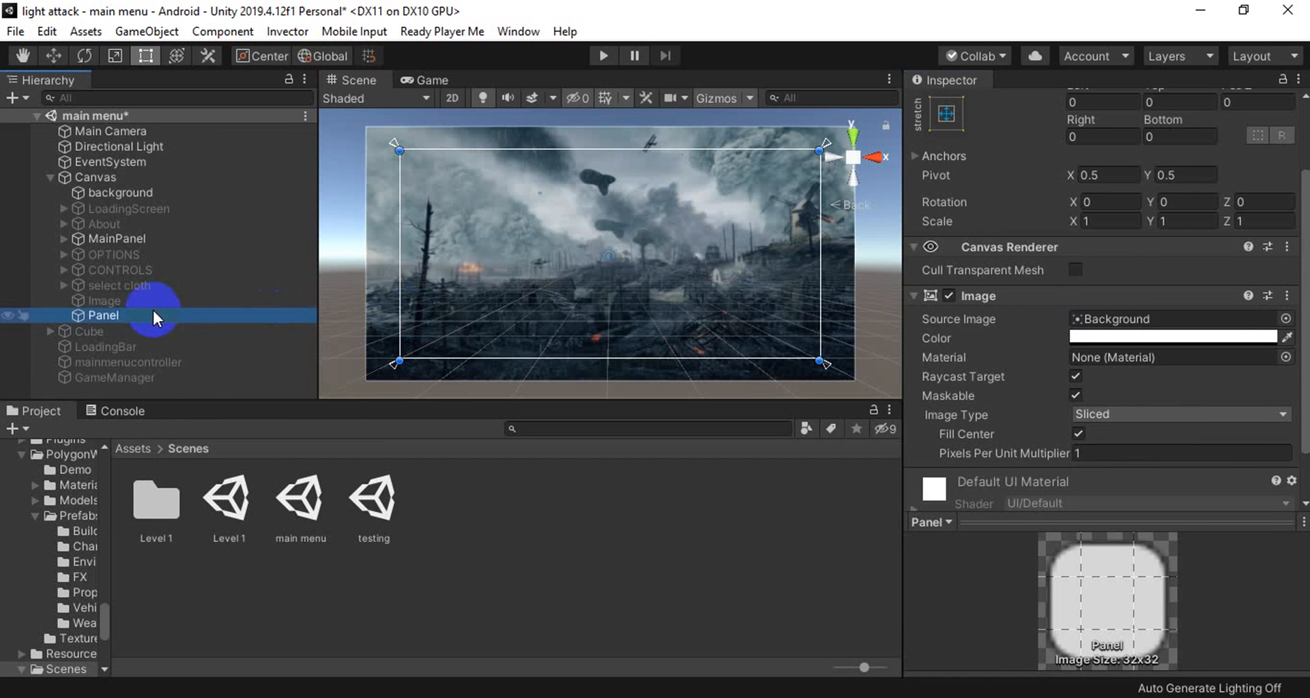
pyautogui.press('Delete')
# Add a UI Button inside MainPanel and enlarge it to about 273 wide by 74 high
pyautogui.click(248, 238)
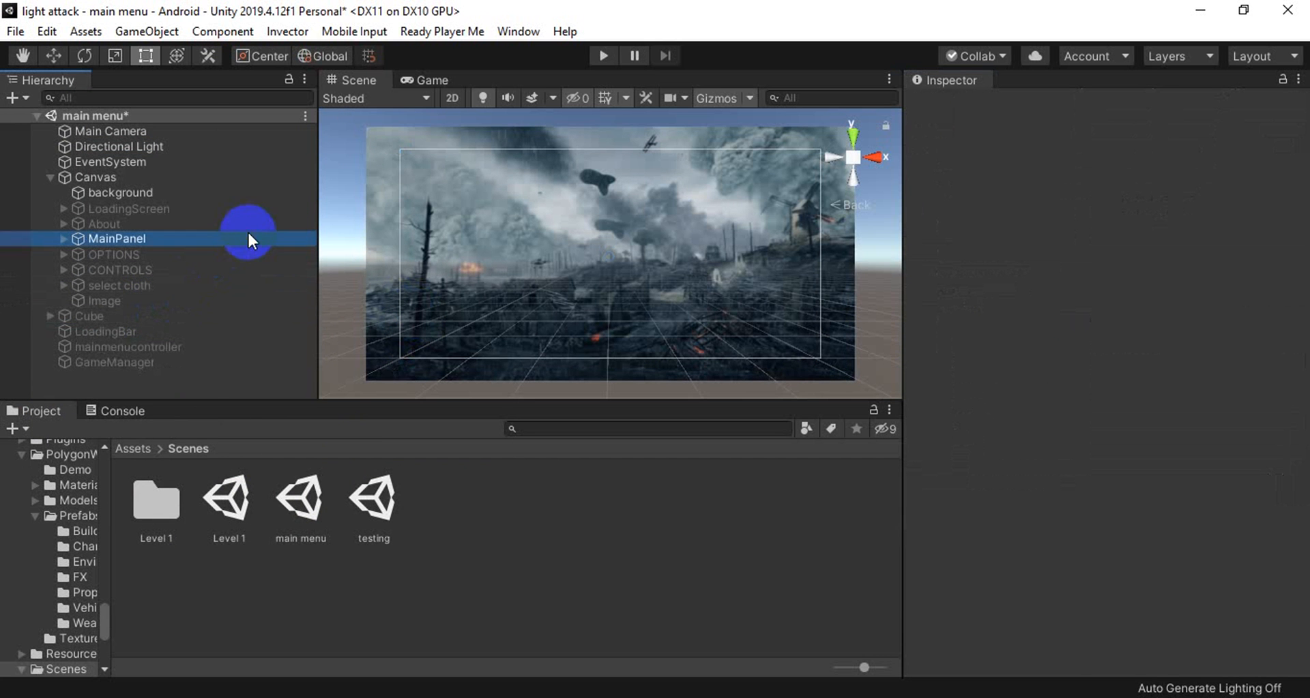
pyautogui.rightClick(82, 243)
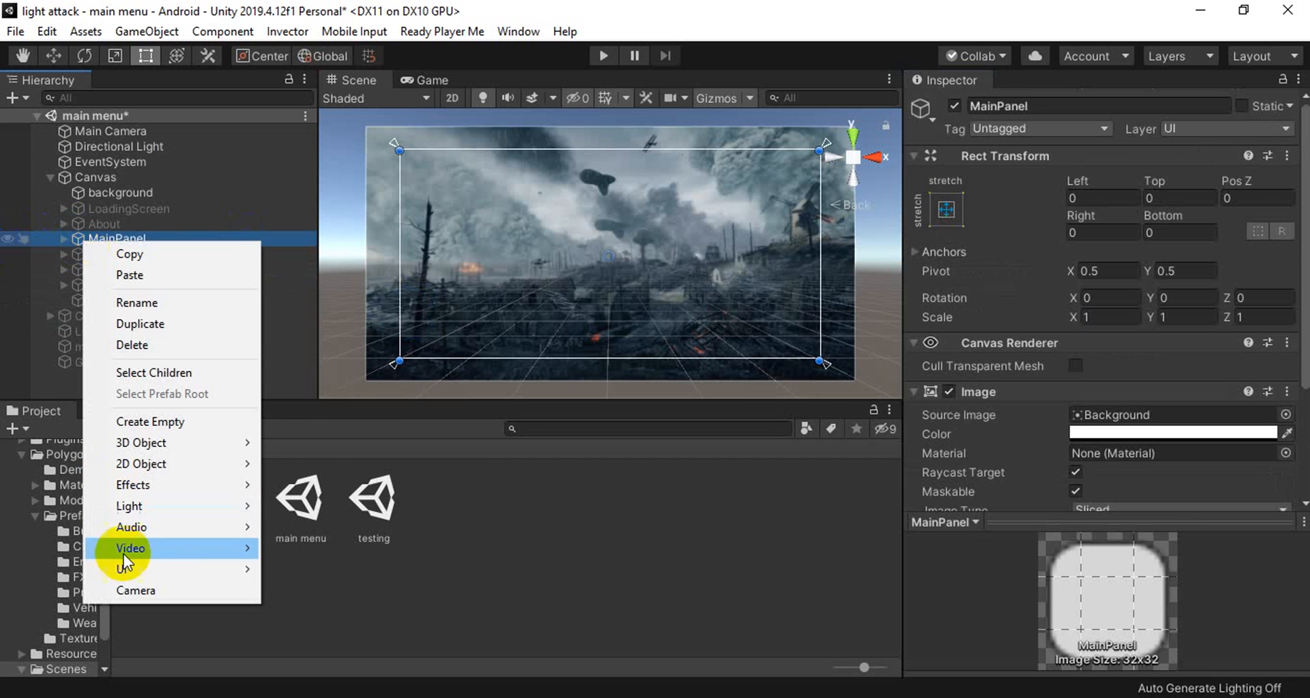
pyautogui.moveTo(134, 565)
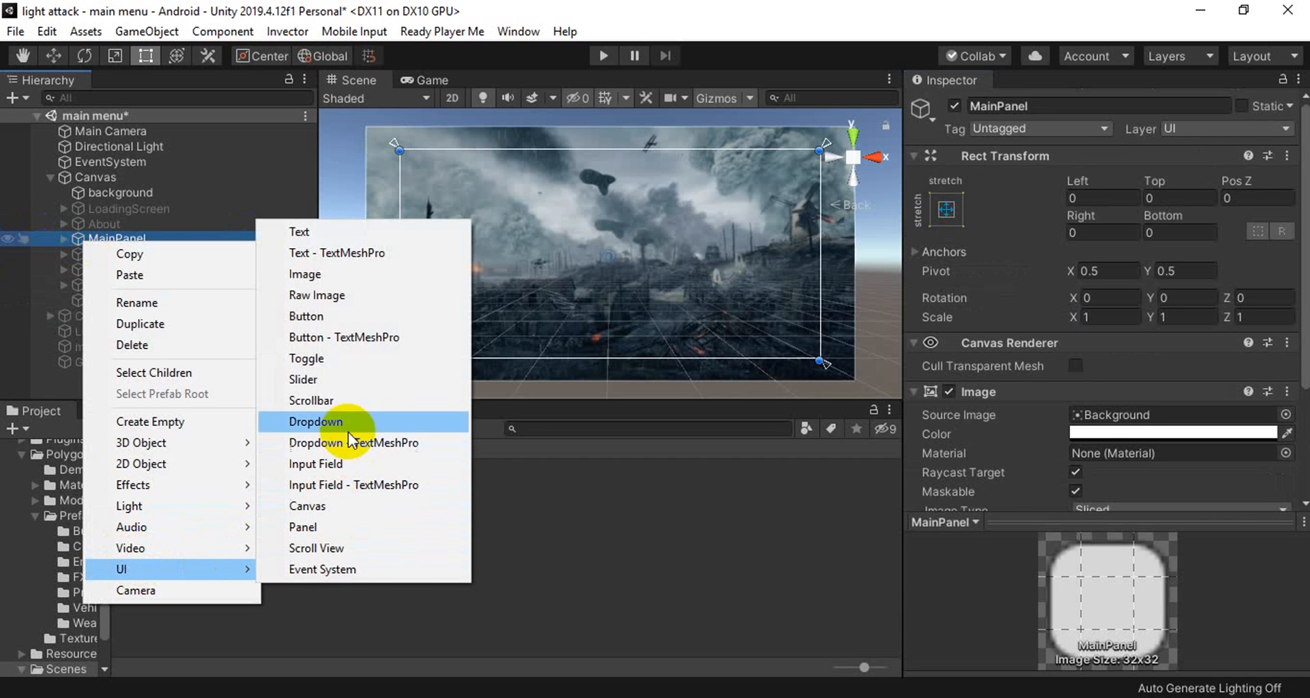
pyautogui.click(364, 318)
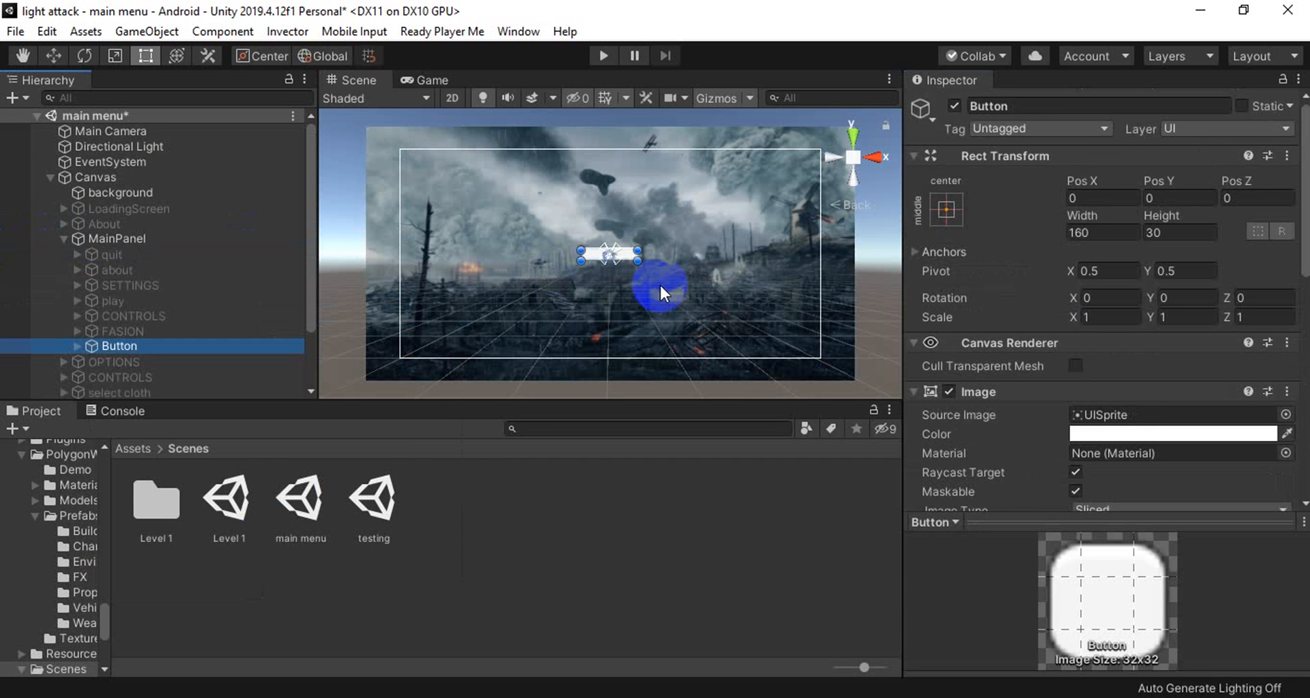
pyautogui.moveTo(636, 262); pyautogui.dragTo(676, 276)
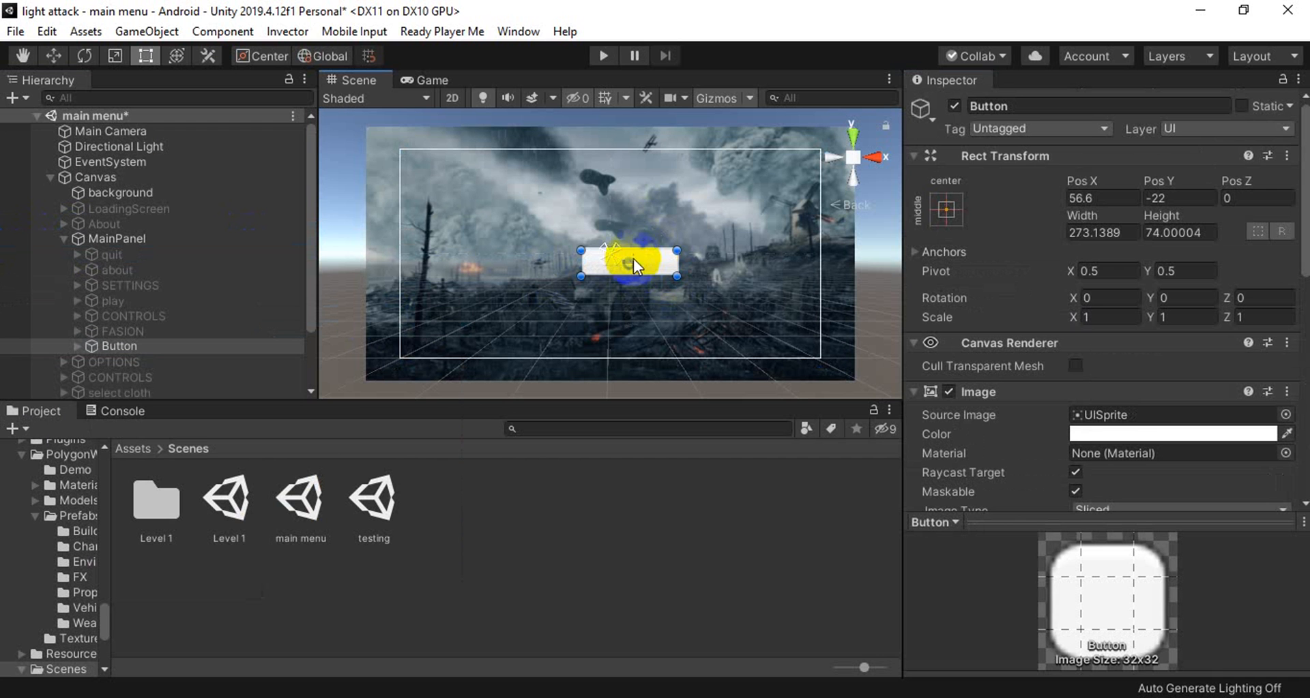
# Move the new button to the canvas's lower-right corner, at about X 388, Y -234
pyautogui.click(53, 55)
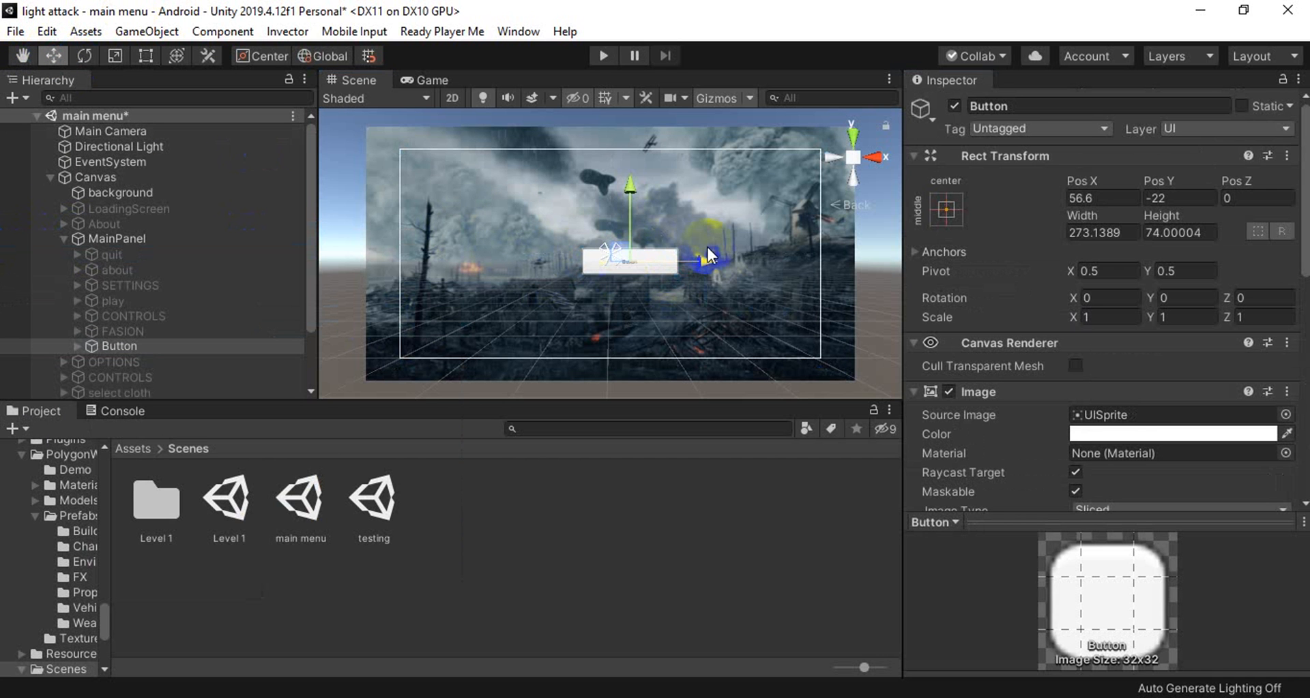
pyautogui.moveTo(706, 248); pyautogui.dragTo(809, 273)
pyautogui.moveTo(734, 179); pyautogui.dragTo(734, 253)
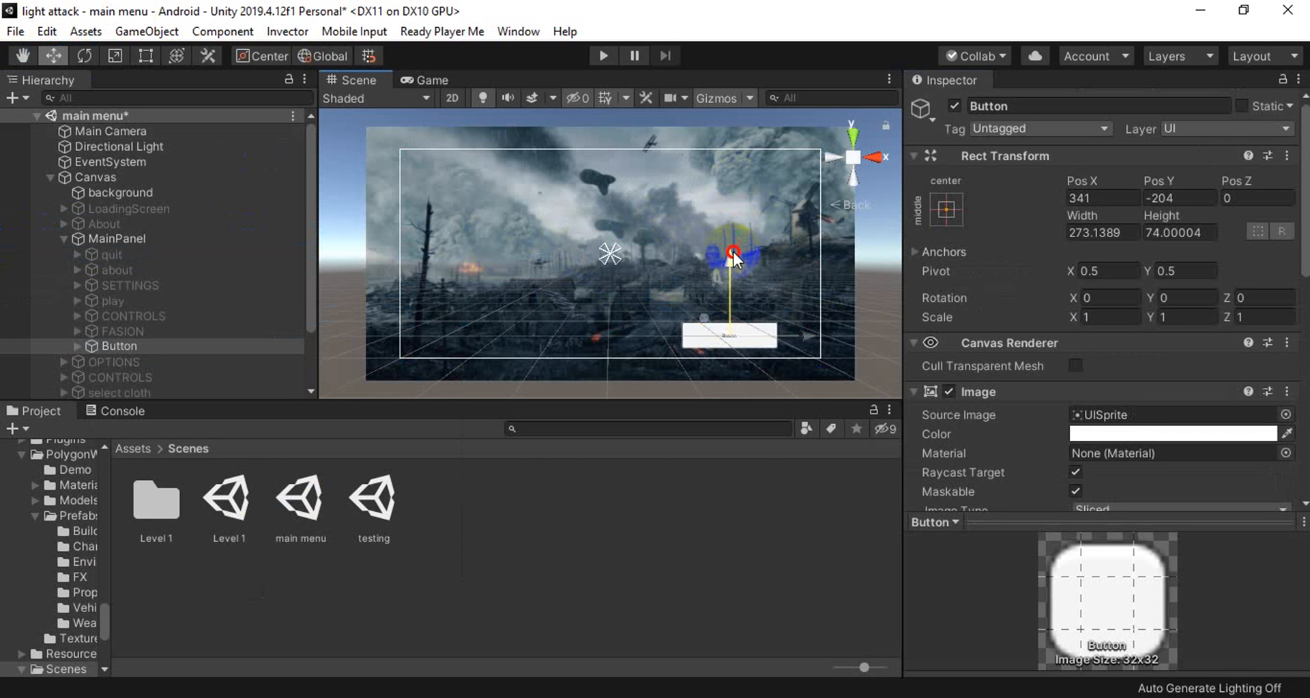
pyautogui.moveTo(803, 336); pyautogui.dragTo(821, 338)
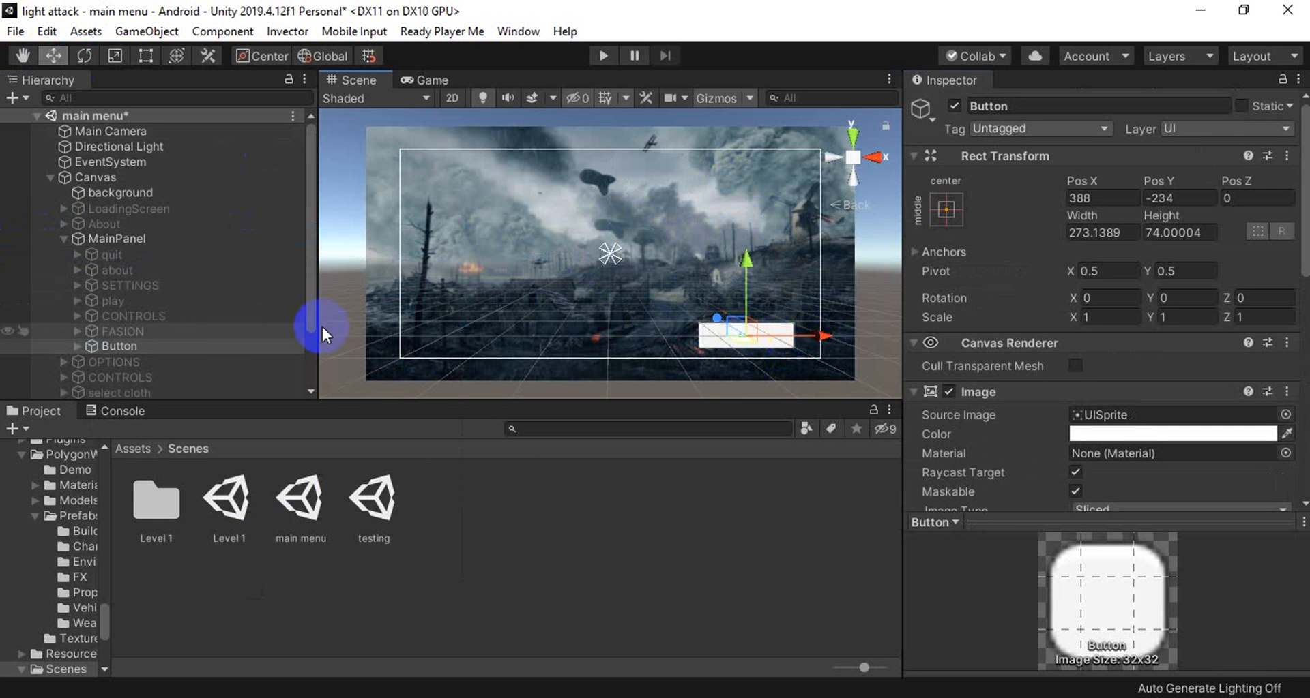
# Delete the Text child of the new button
pyautogui.click(78, 347)
pyautogui.click(123, 362)
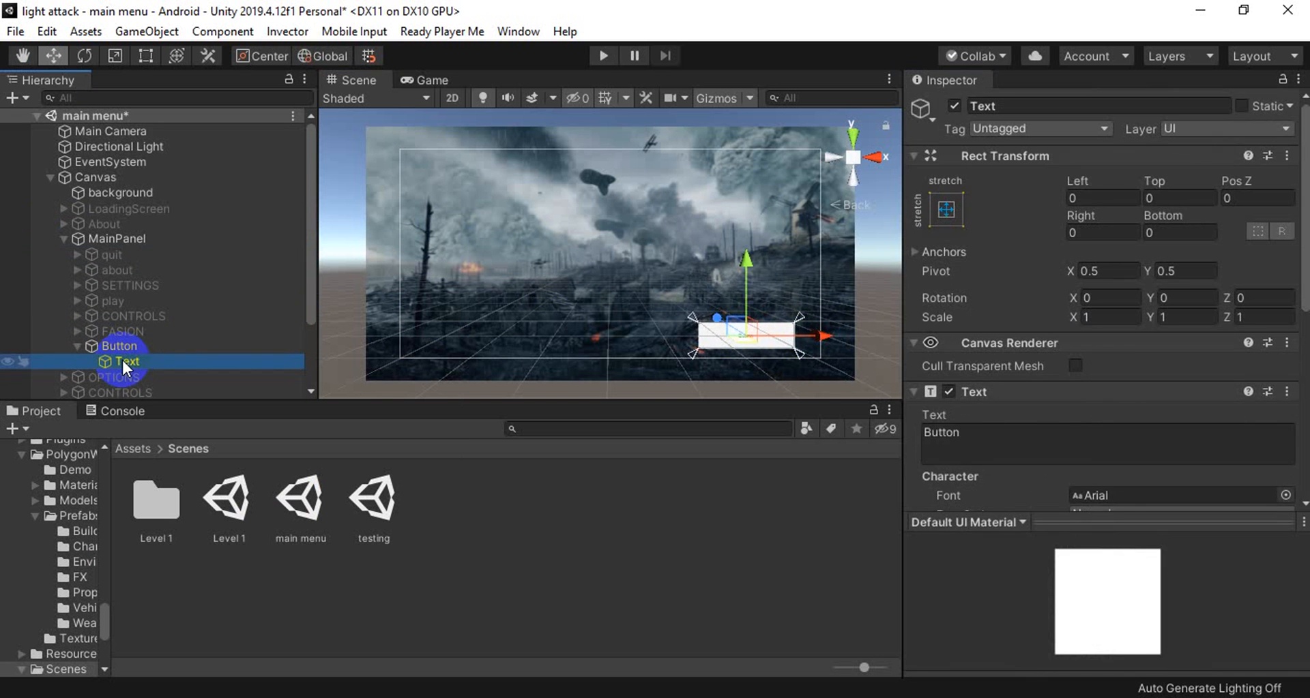
pyautogui.press('Delete')
# Assign the greenflat sprite as the new button's source image and move the button to about X 410, Y -253
pyautogui.click(126, 345)
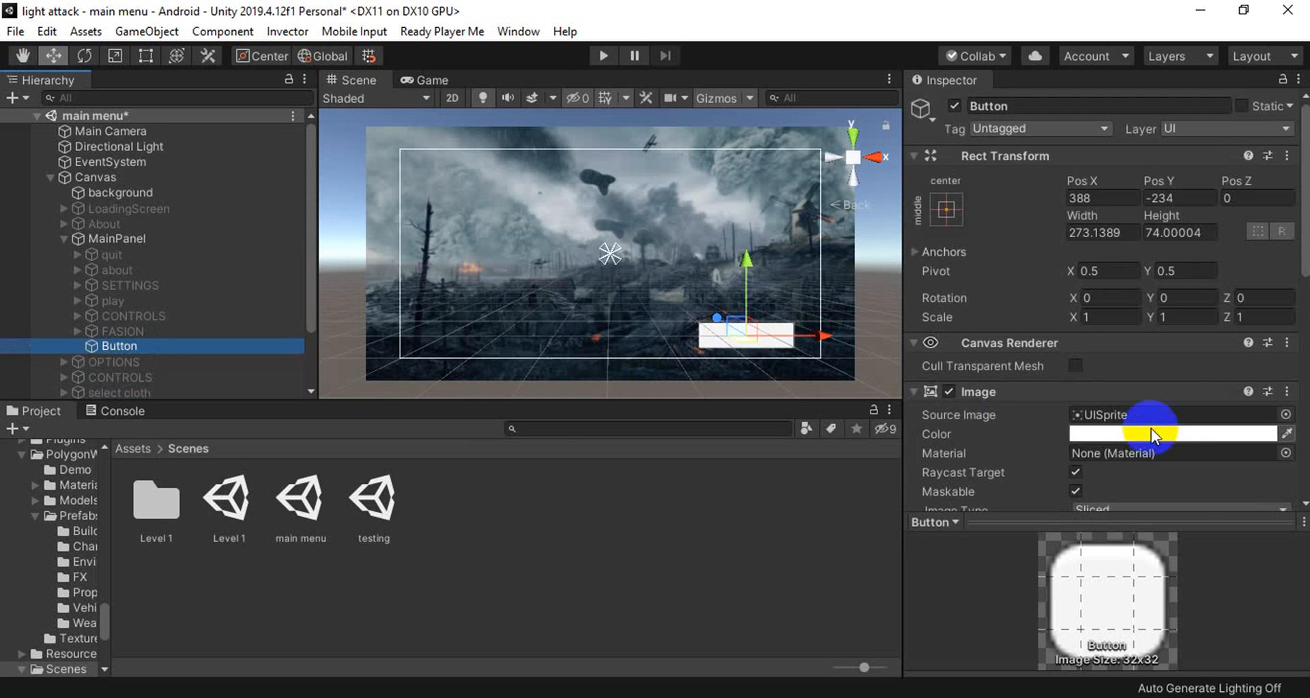
pyautogui.click(1285, 415)
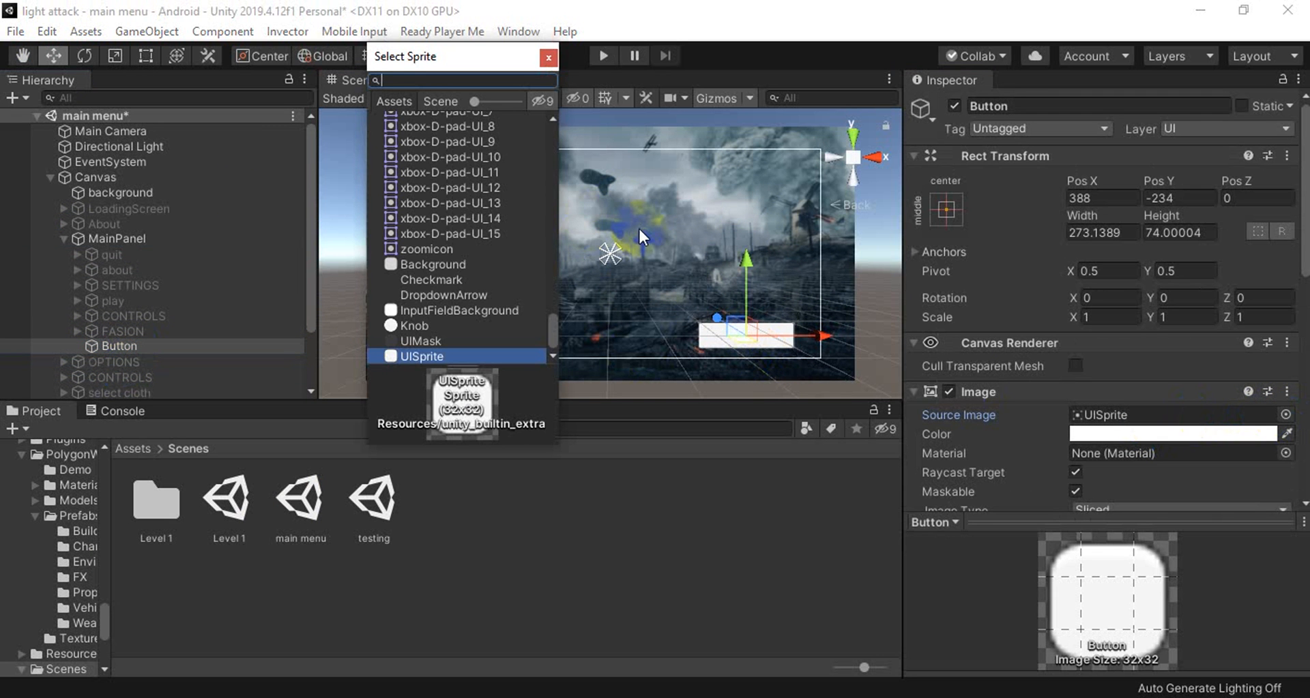
pyautogui.write('FLAT')
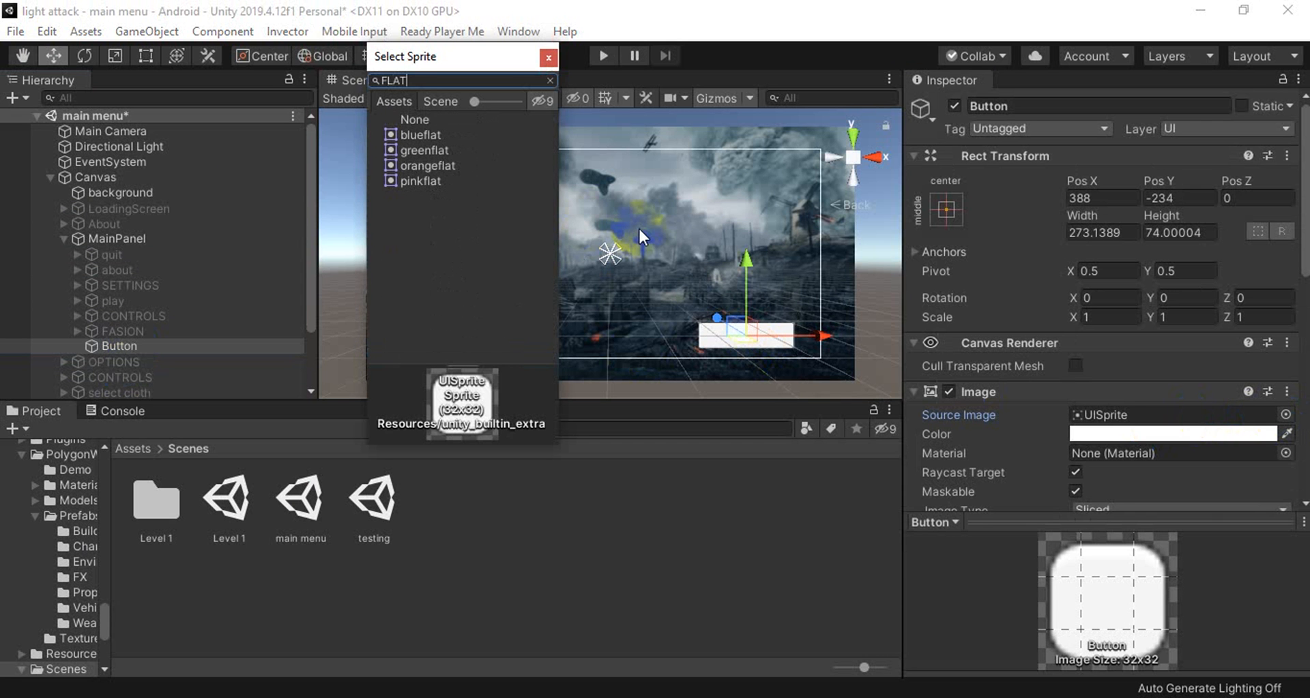
pyautogui.click(406, 147)
pyautogui.click(423, 135)
pyautogui.click(420, 165)
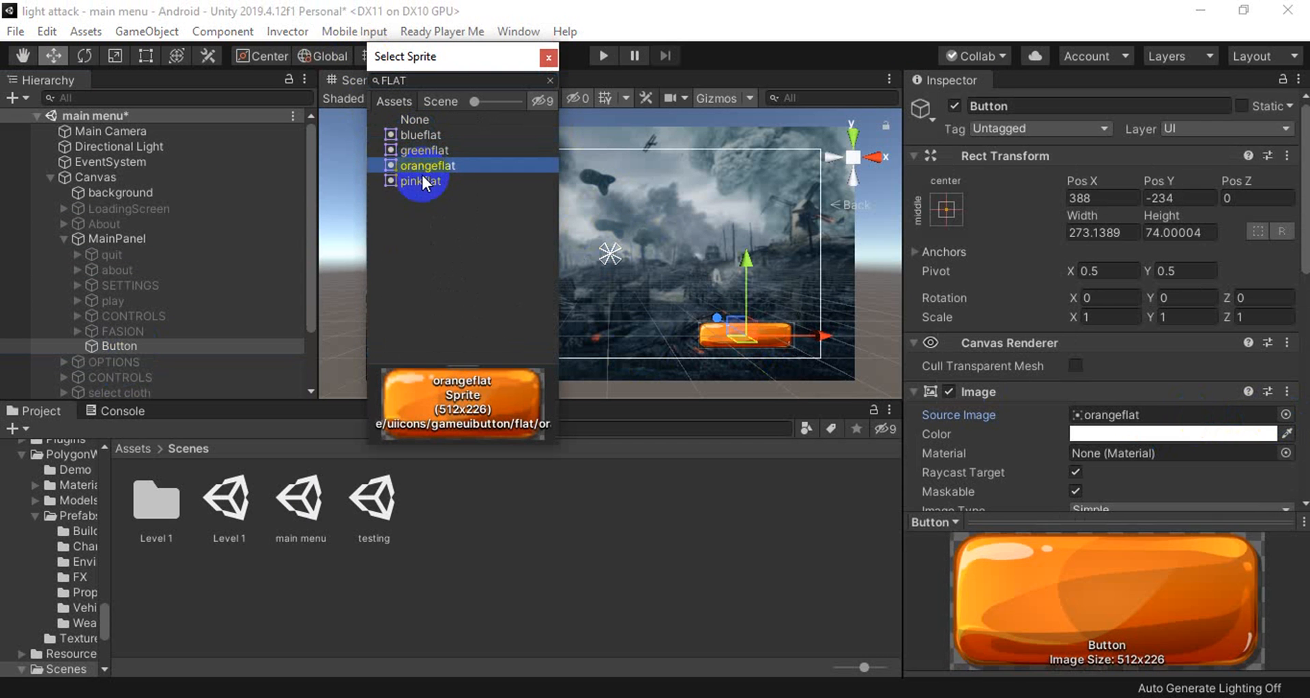
pyautogui.click(420, 180)
pyautogui.click(454, 166)
pyautogui.click(446, 150)
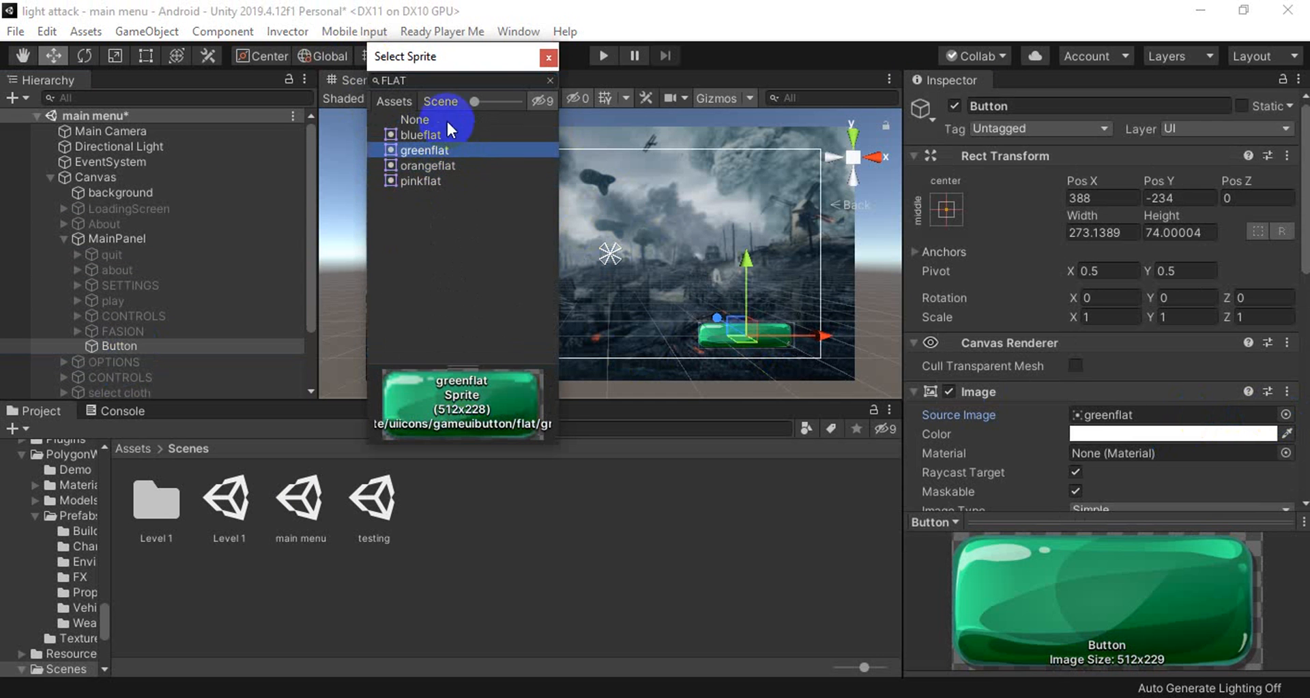
pyautogui.click(549, 58)
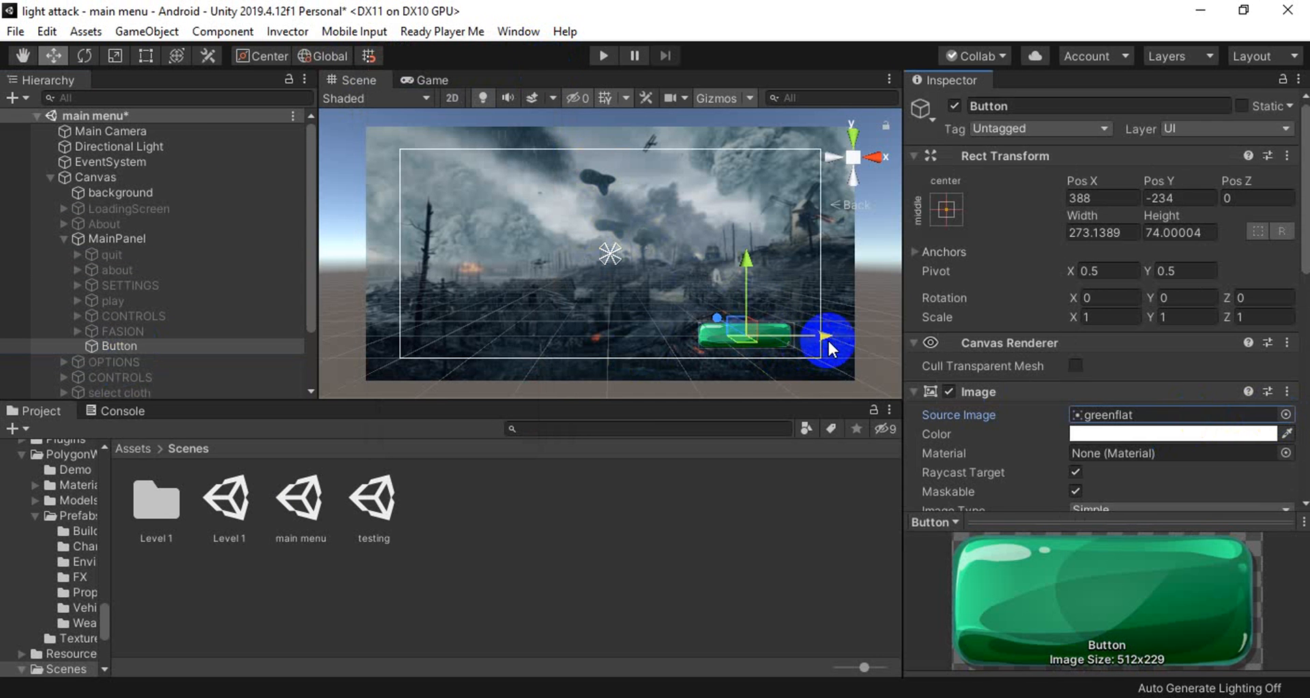
pyautogui.moveTo(828, 338); pyautogui.dragTo(838, 338)
pyautogui.moveTo(753, 247); pyautogui.dragTo(753, 254)
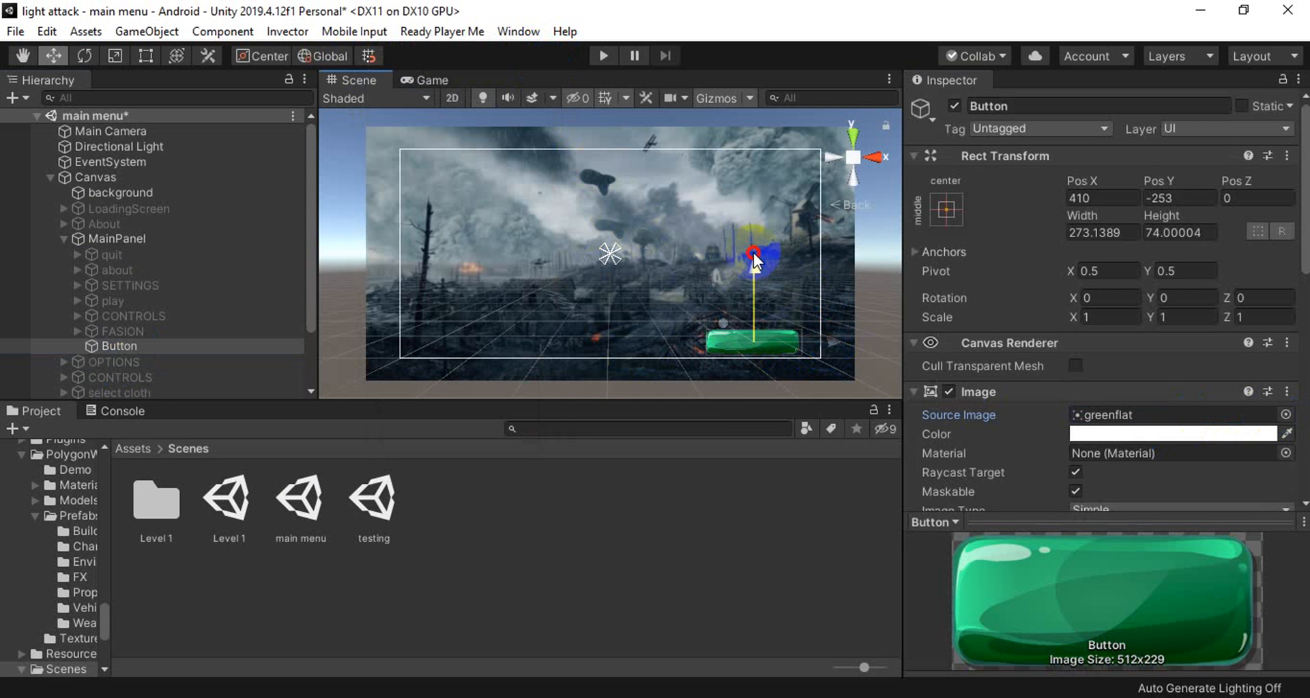
# Add a UI Text child to the green button, name it play and set its text to PLAY
pyautogui.rightClick(170, 345)
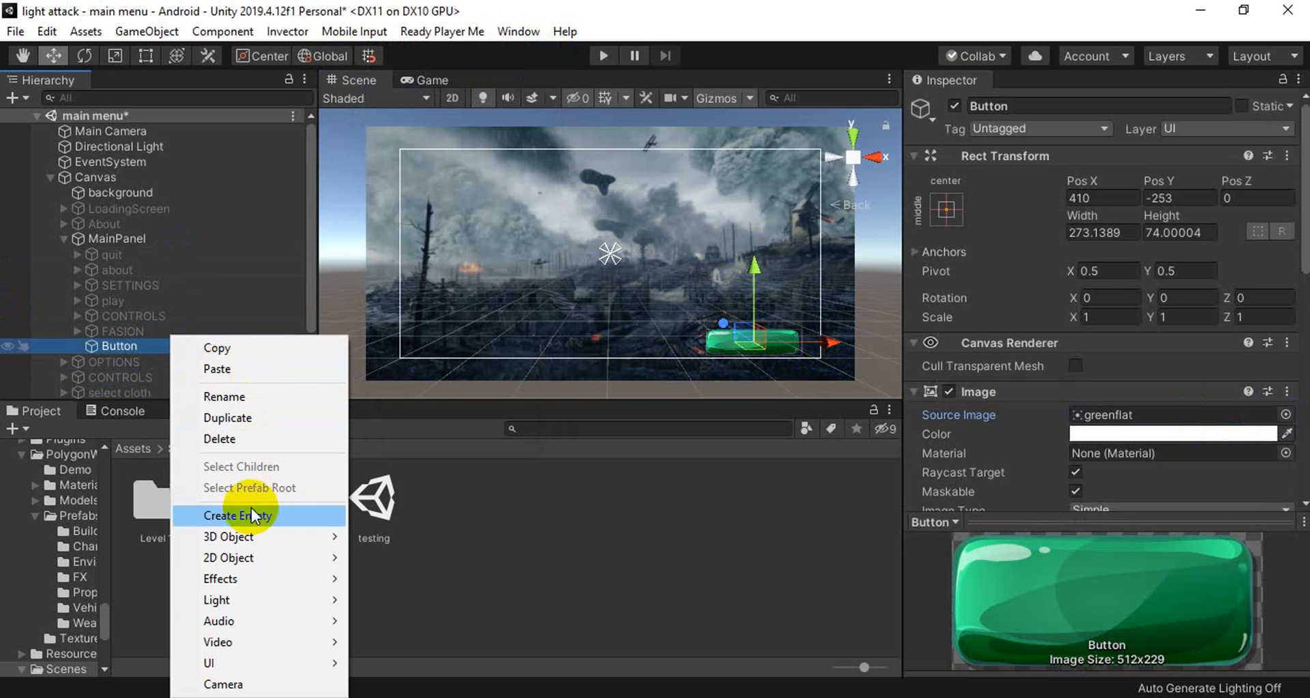
pyautogui.moveTo(276, 662)
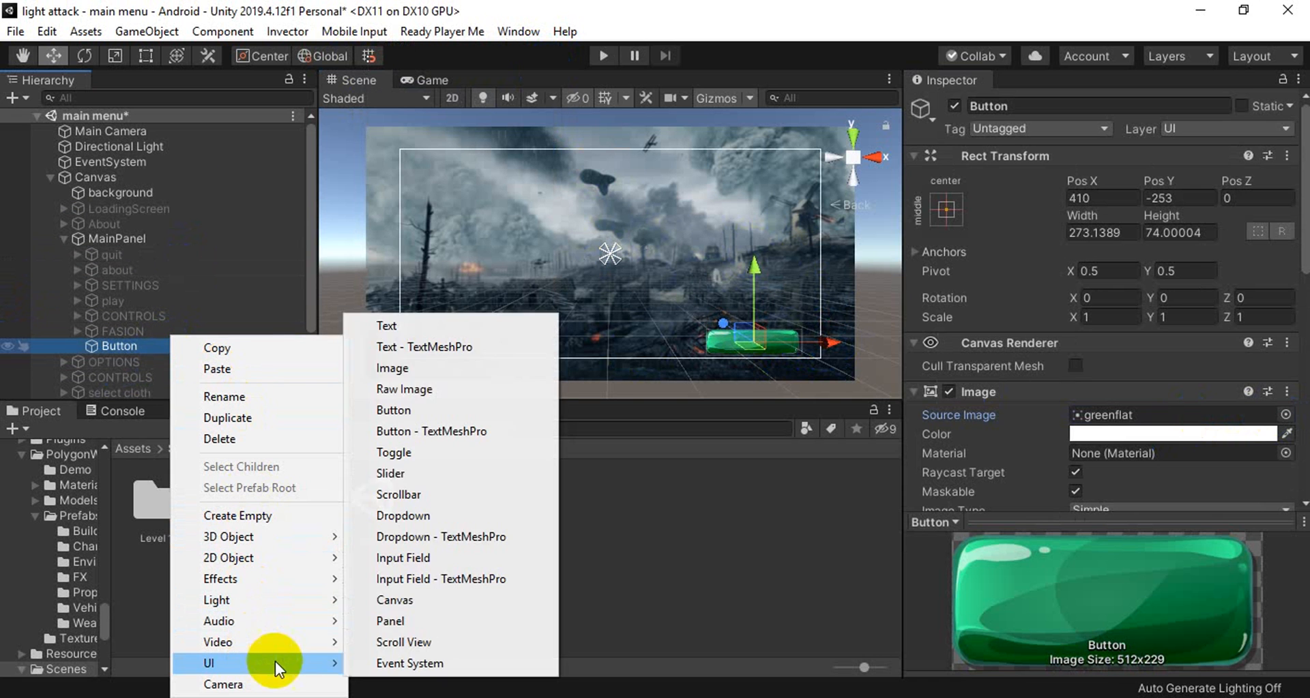
pyautogui.click(456, 326)
pyautogui.click(1041, 107)
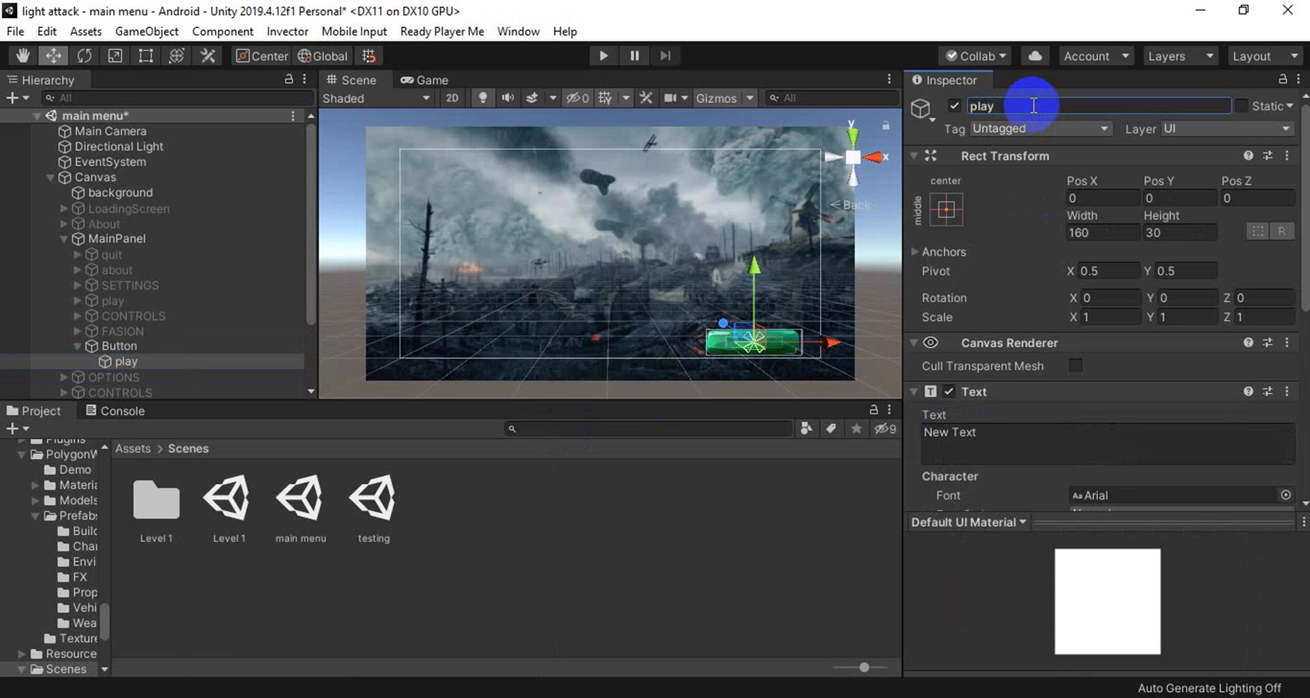
pyautogui.write('play')
pyautogui.click(1003, 433)
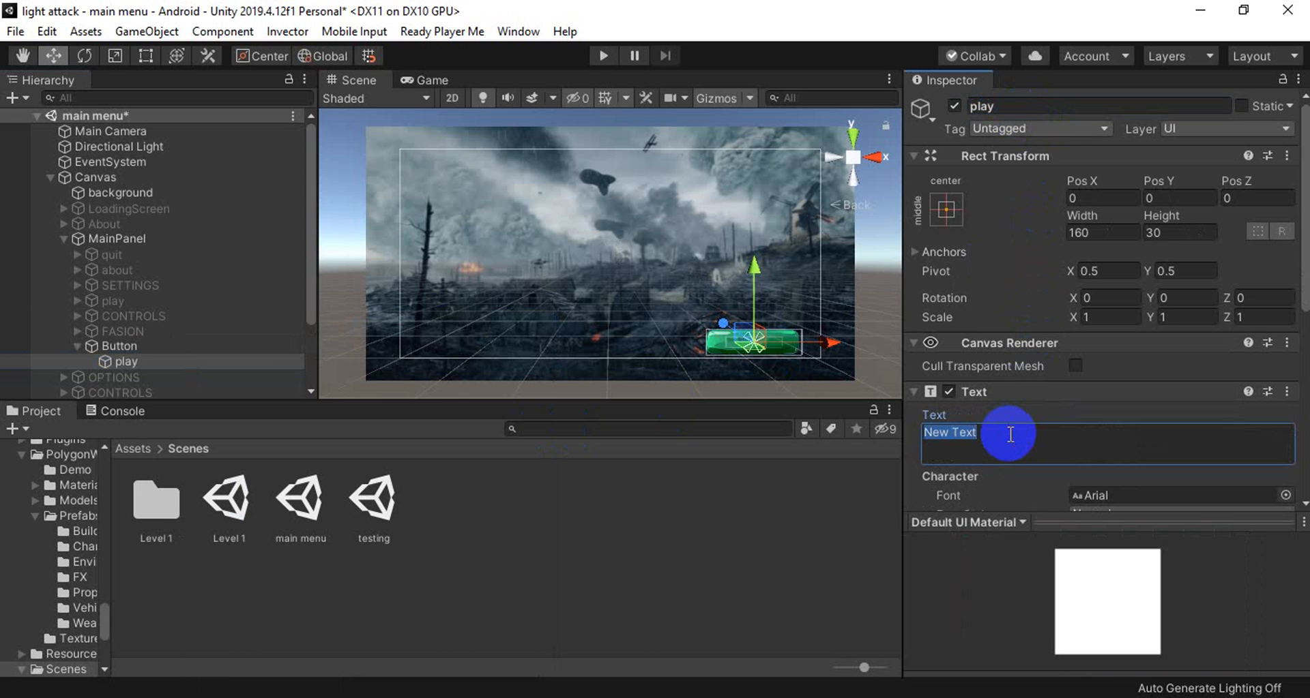
pyautogui.write('PLAY')
# Set the play text's horizontal and vertical overflow to Overflow and its font size to 40
pyautogui.scroll(-5, 1023, 434)
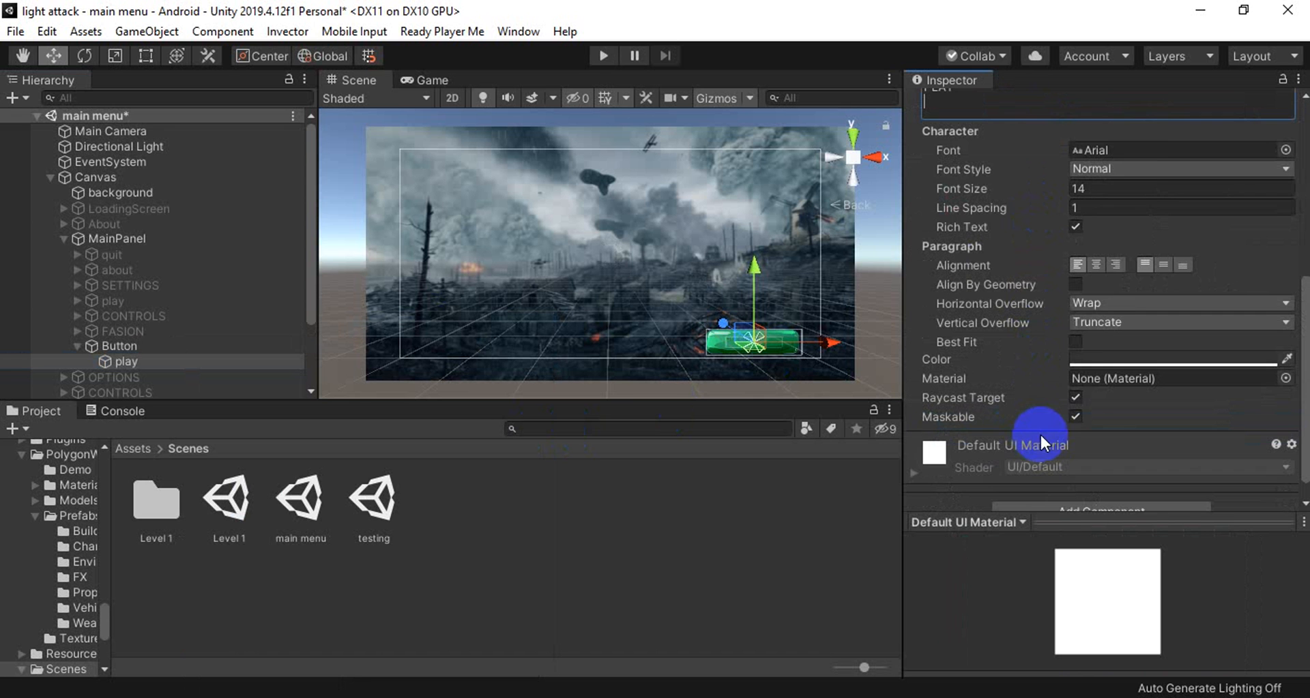
pyautogui.click(1130, 191)
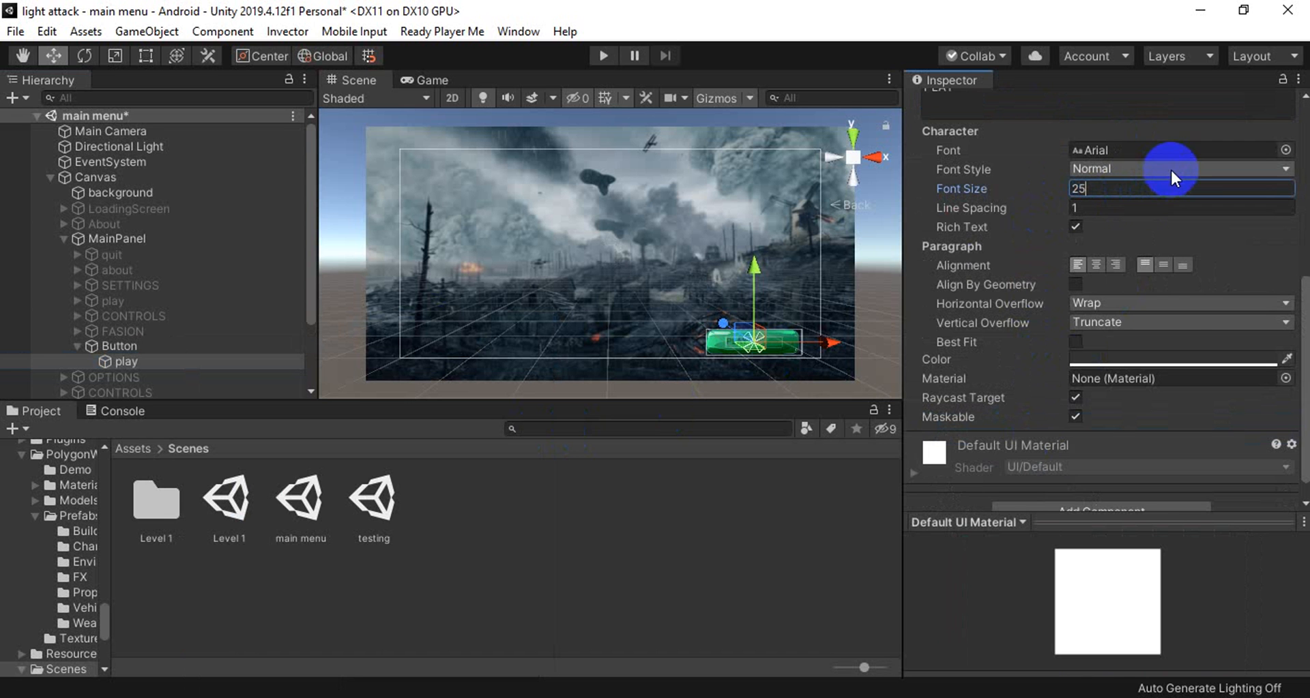
pyautogui.click(1157, 301)
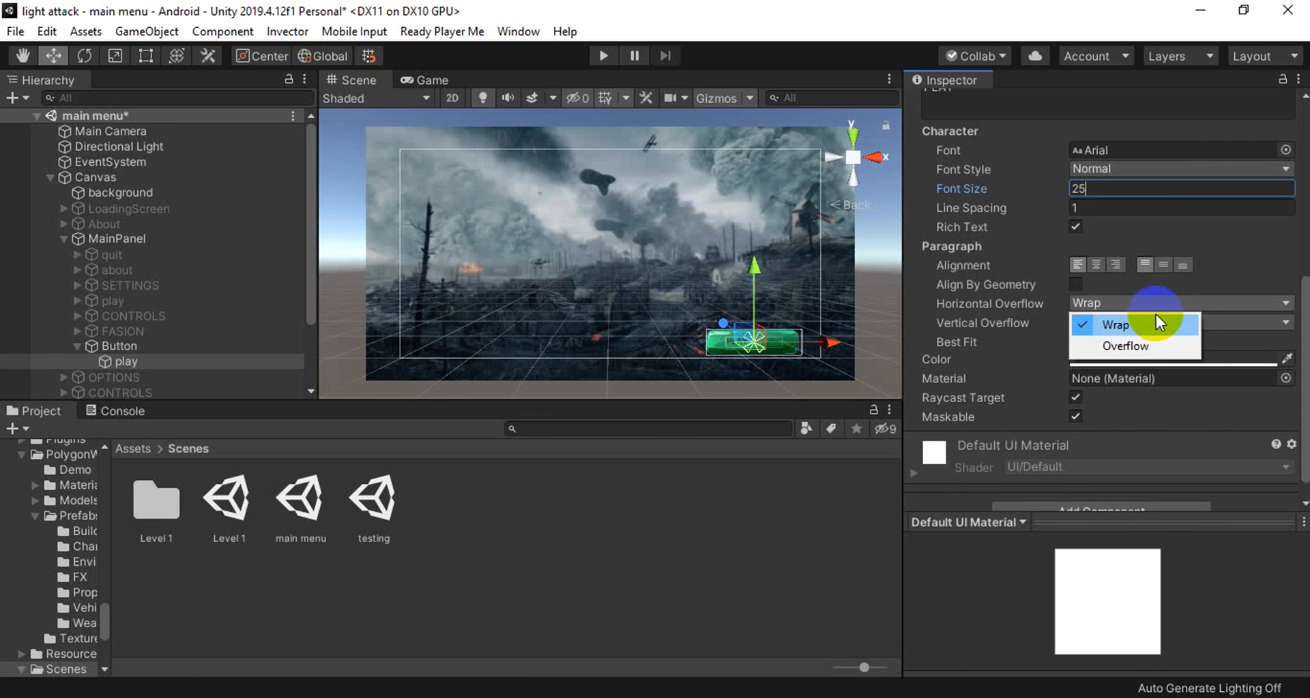
pyautogui.click(1152, 339)
pyautogui.click(1168, 322)
pyautogui.click(1159, 364)
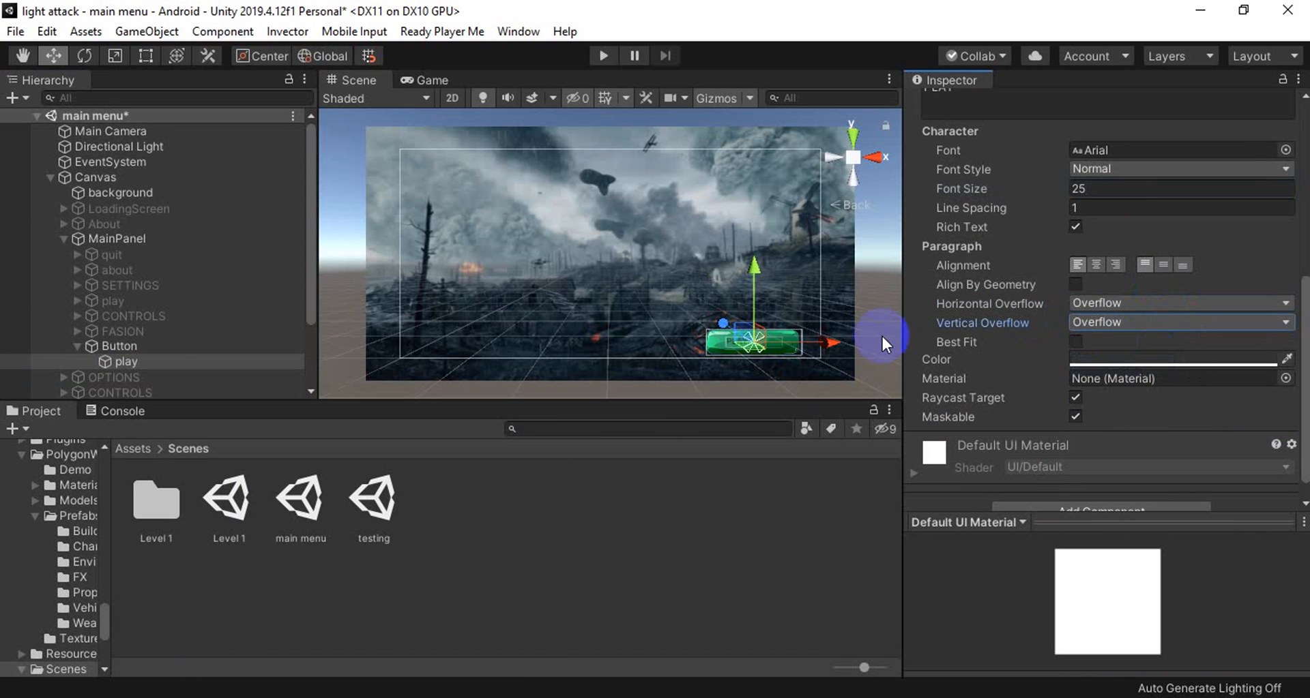
pyautogui.click(1105, 190)
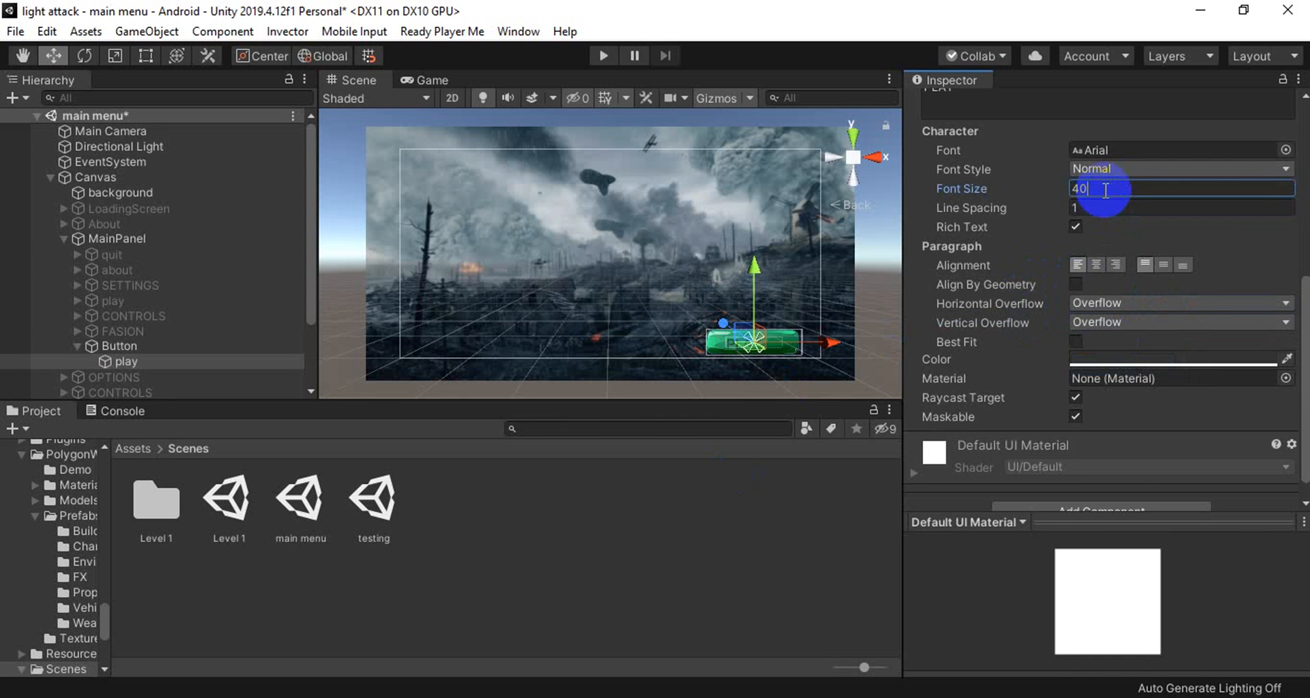
pyautogui.click(752, 600)
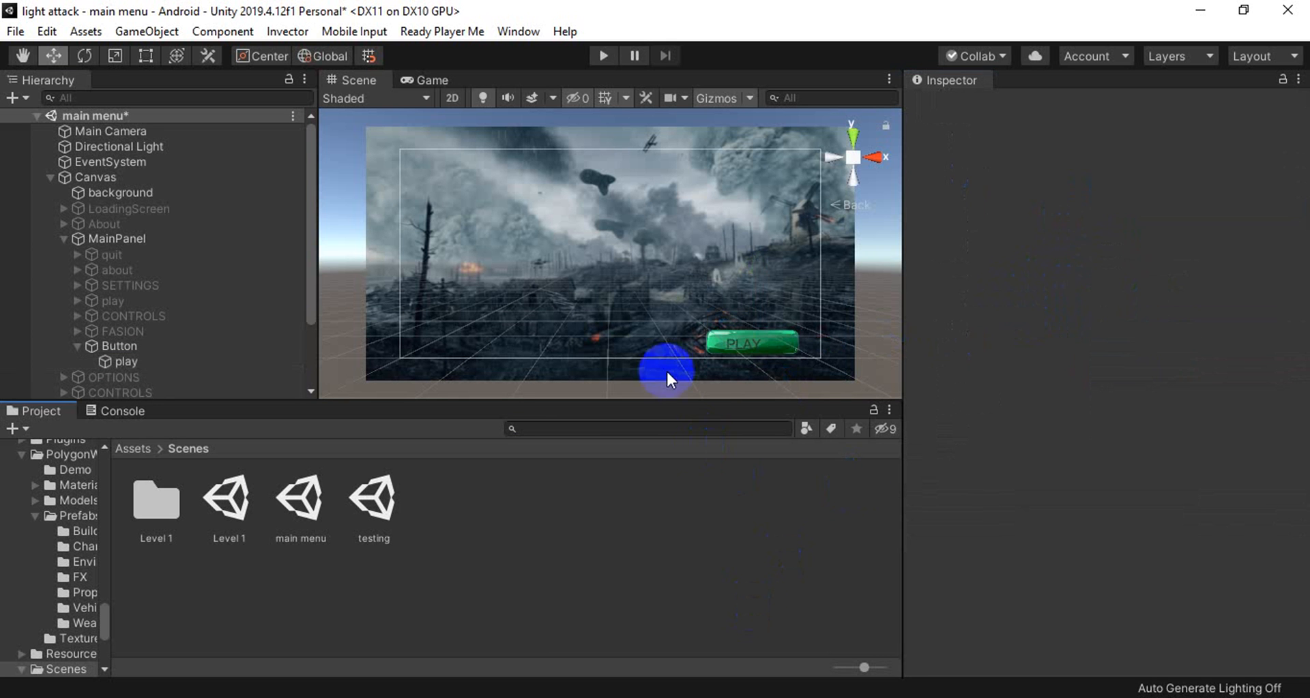
# Shift the green button slightly right to about X 421, keeping its height on the canvas
pyautogui.click(734, 341)
pyautogui.moveTo(816, 341)
pyautogui.mouseDown()
pyautogui.moveTo(833, 356)
pyautogui.moveTo(832, 344)
pyautogui.mouseUp()
pyautogui.click(126, 363)
# Add an On Click event to the Button that calls GameObject.SetActive on MainPanel with the value unchecked
pyautogui.click(206, 348)
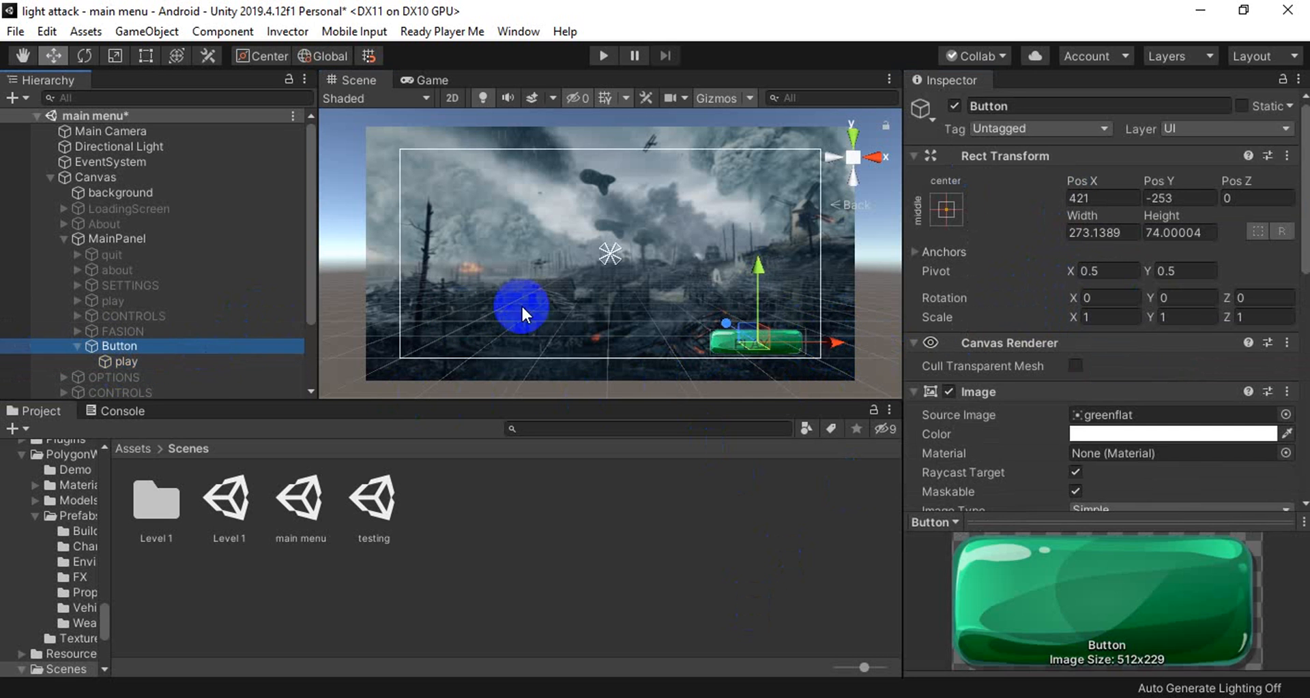
pyautogui.click(77, 347)
pyautogui.scroll(-1, 812, 276)
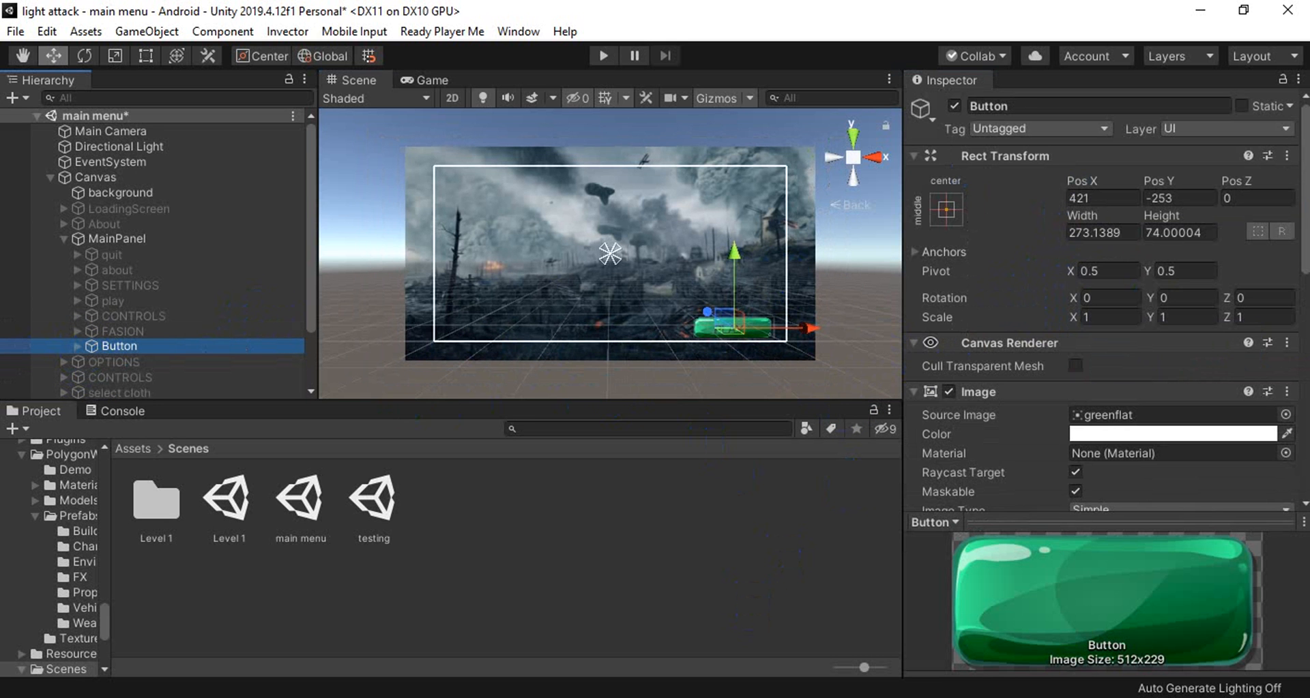
pyautogui.scroll(-5, 1114, 399)
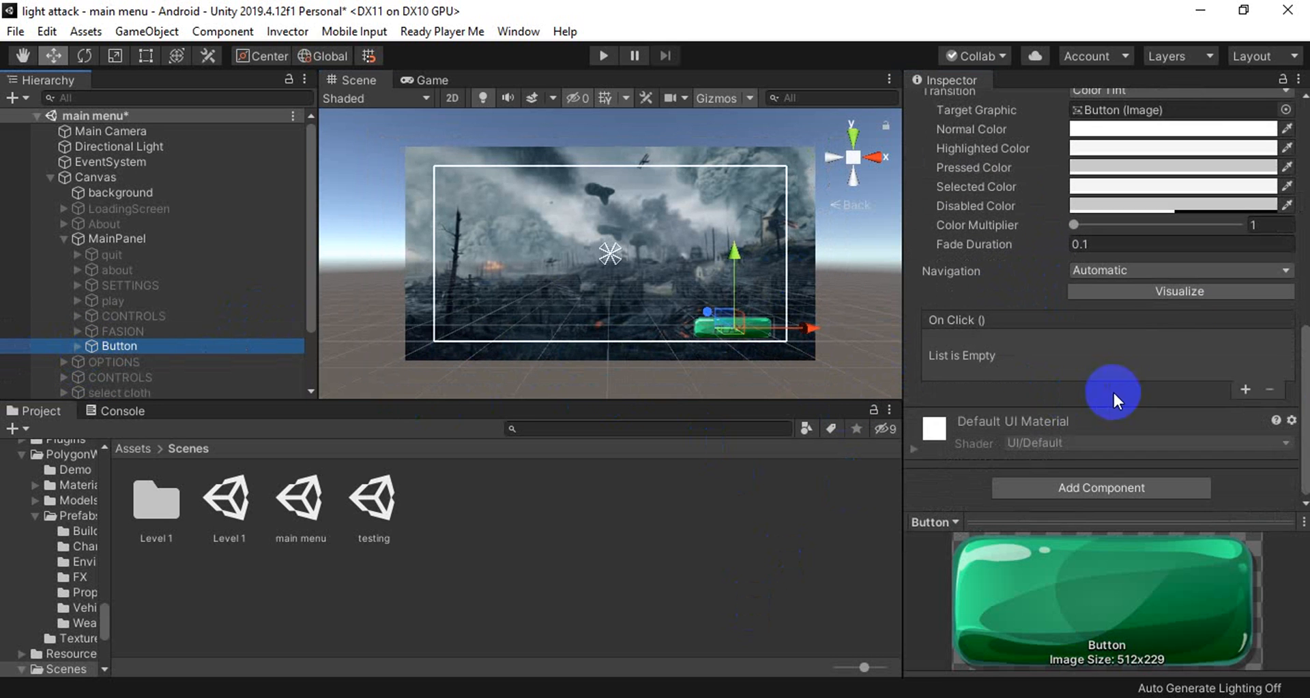
pyautogui.click(1245, 389)
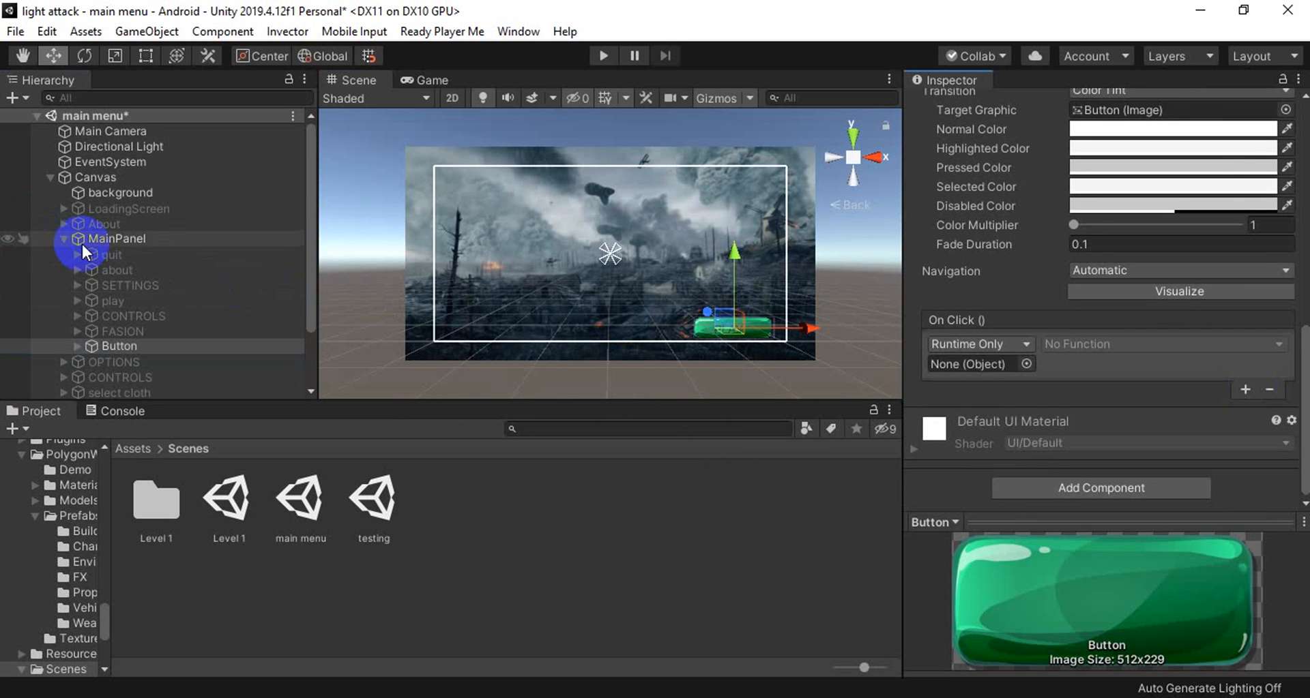
pyautogui.moveTo(83, 252); pyautogui.dragTo(985, 366)
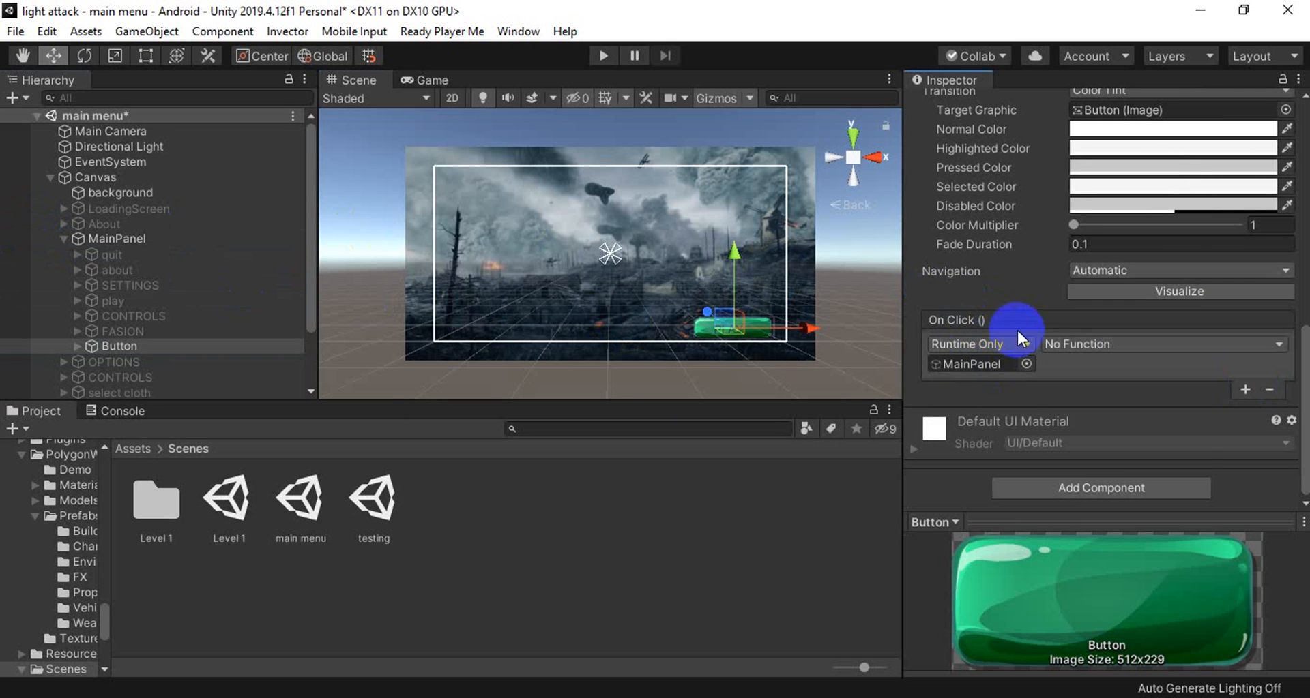
pyautogui.click(1079, 345)
pyautogui.click(1110, 394)
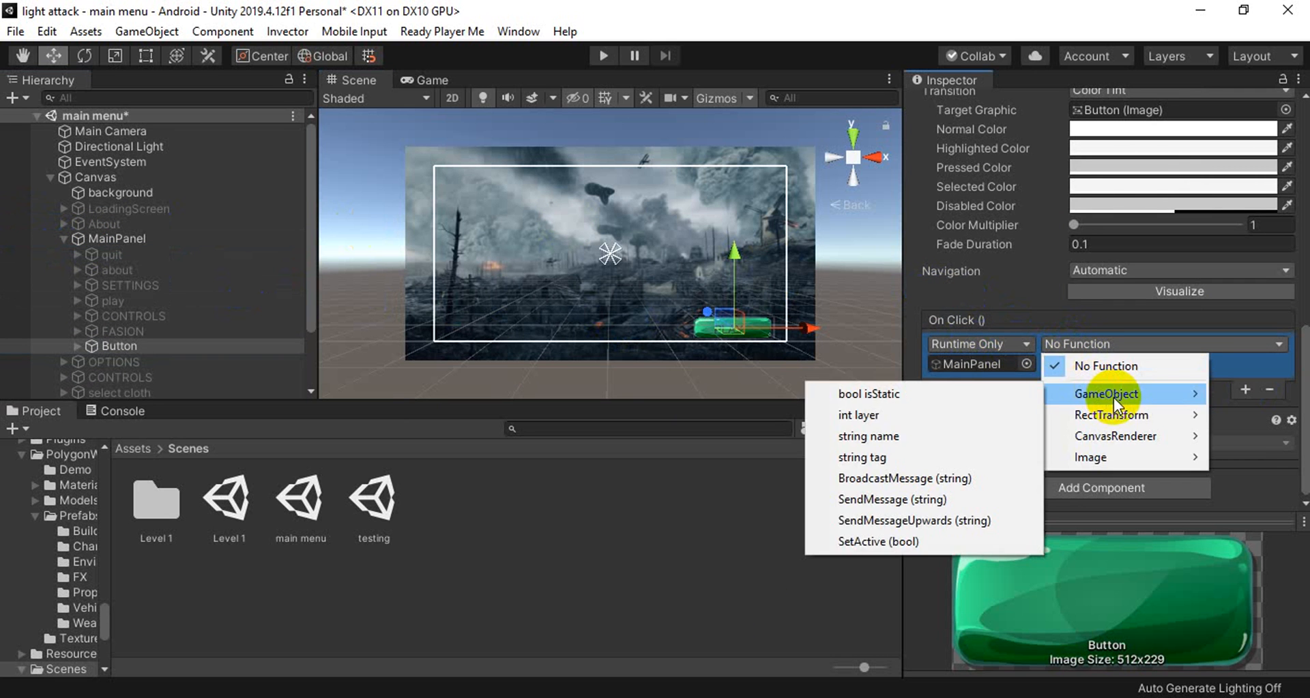
pyautogui.click(982, 539)
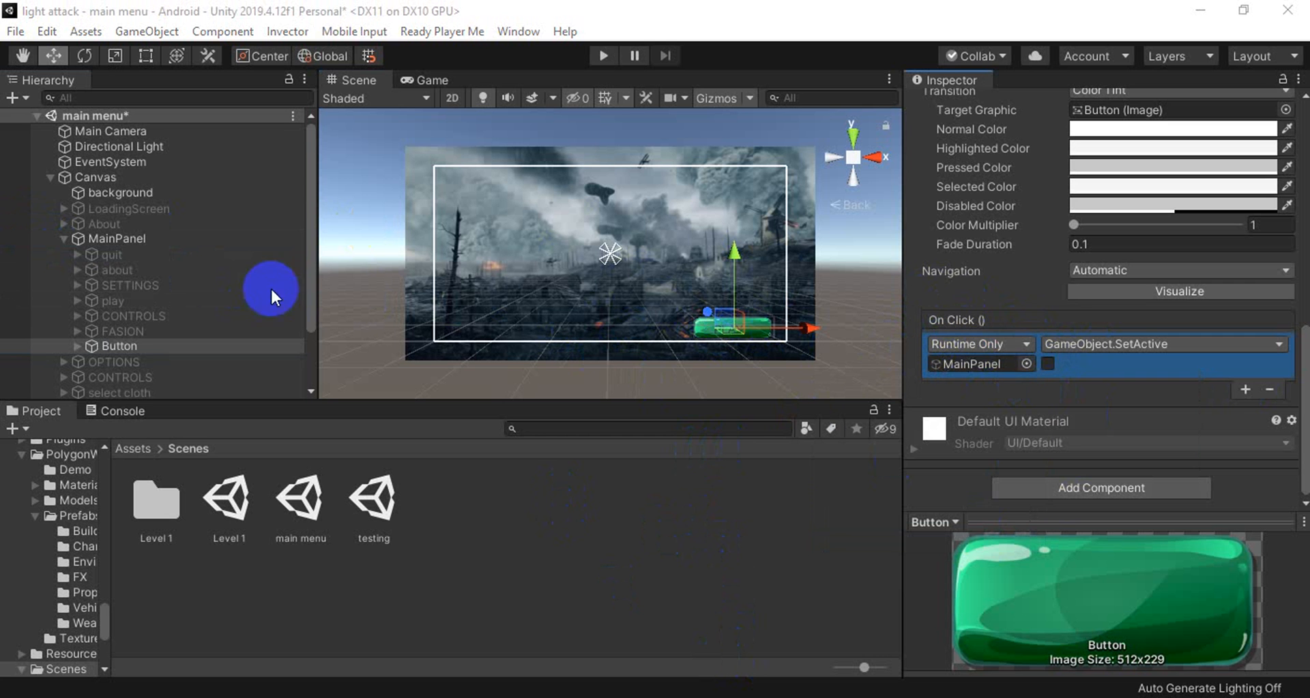
# Switch the Button object to inactive and back to active
pyautogui.click(152, 238)
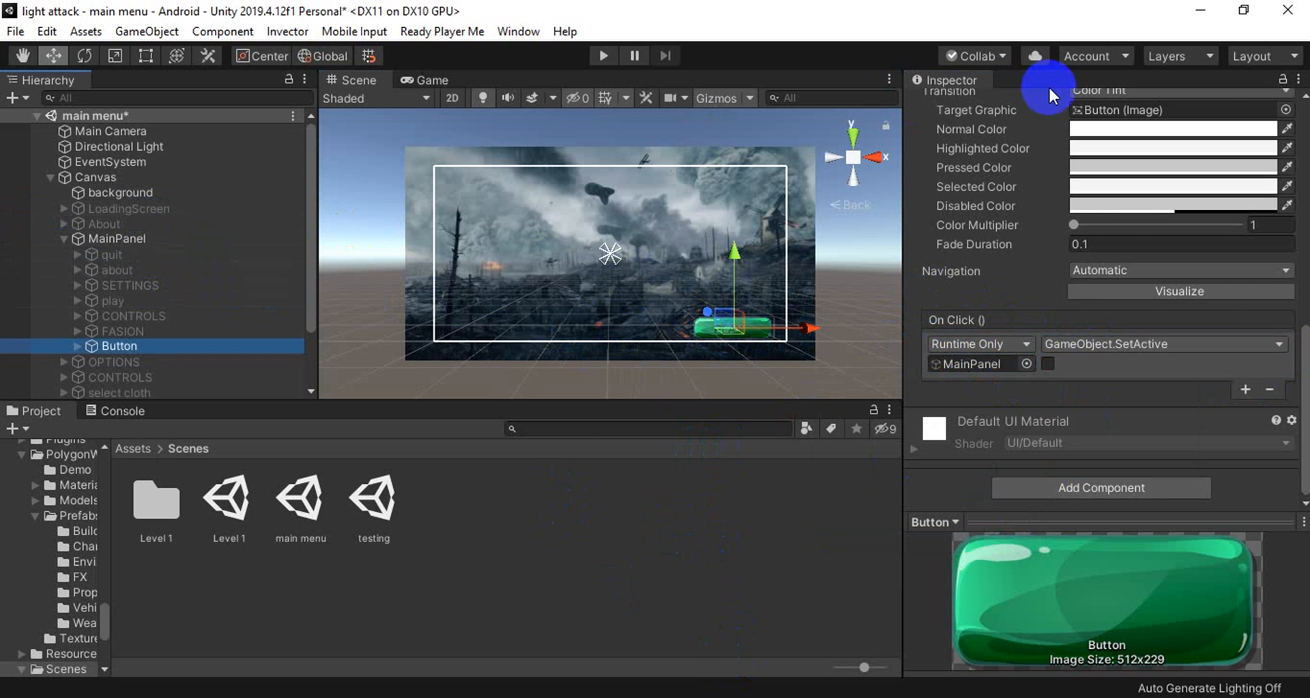
pyautogui.scroll(10, 958, 153)
pyautogui.click(953, 105)
pyautogui.click(953, 105)
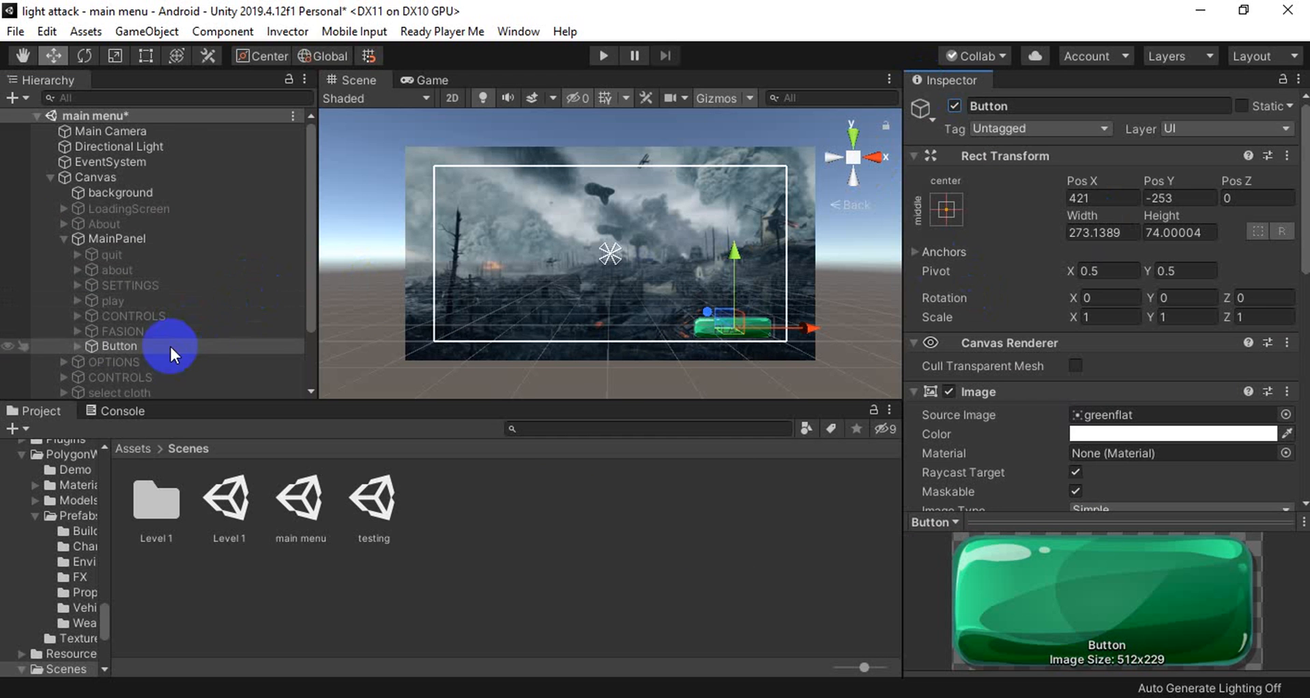
# Add a UI Slider to the Canvas and delete it again
pyautogui.scroll(-3, 178, 314)
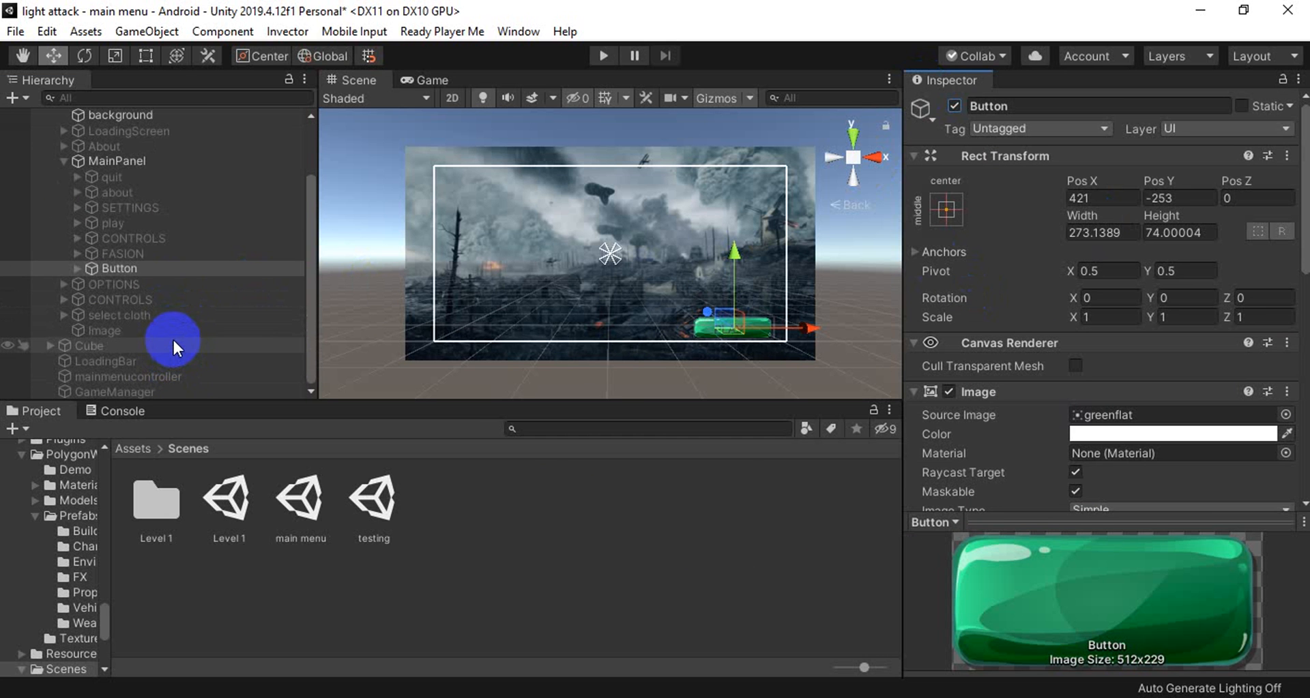
pyautogui.scroll(3, 170, 273)
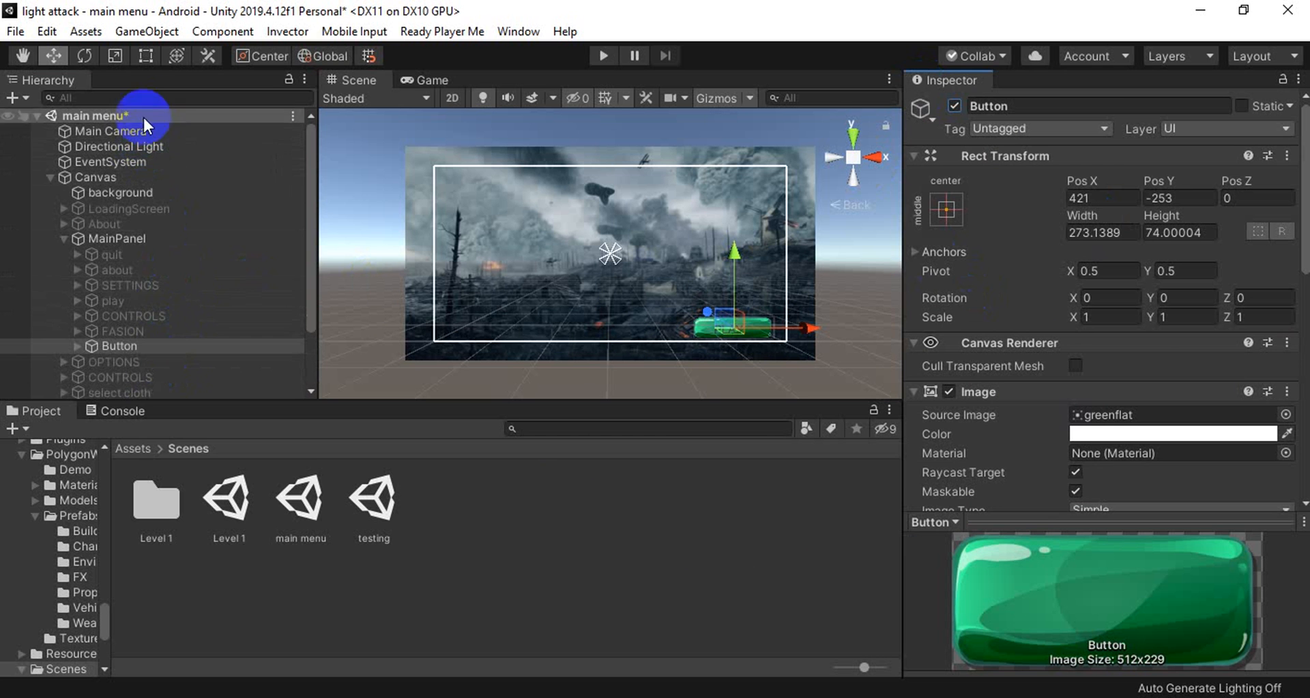
pyautogui.click(135, 176)
pyautogui.rightClick(135, 177)
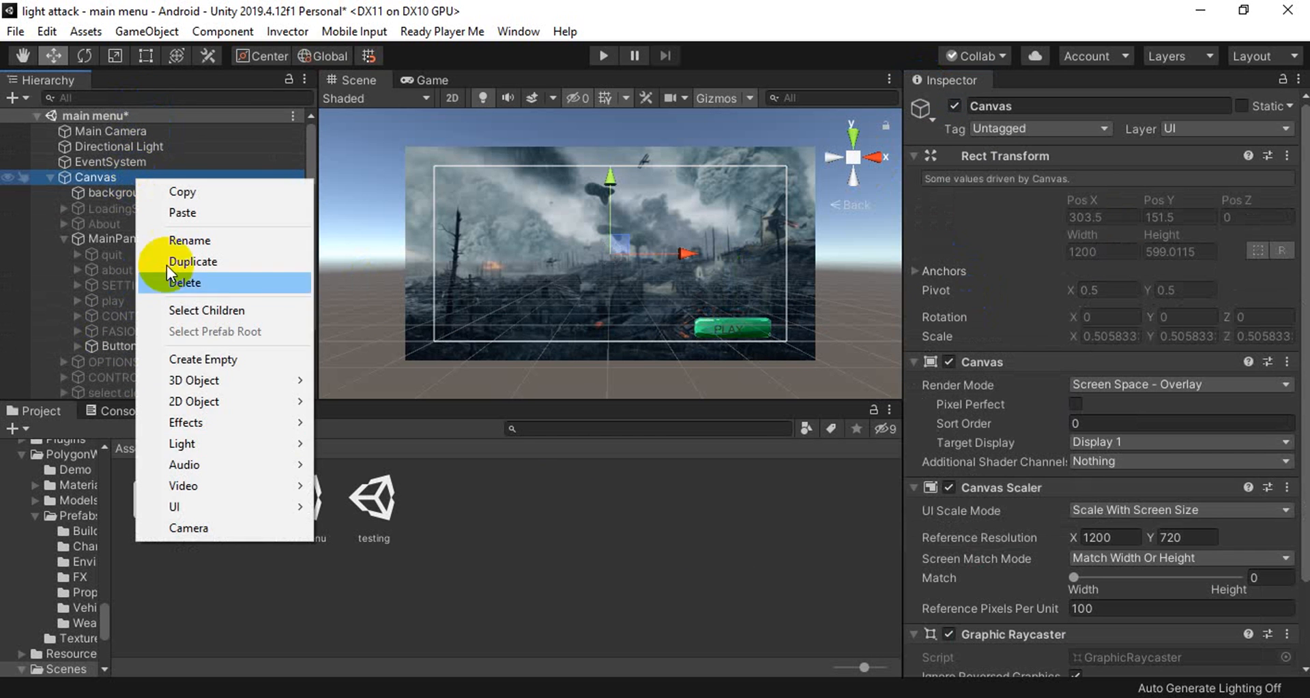
pyautogui.moveTo(246, 508)
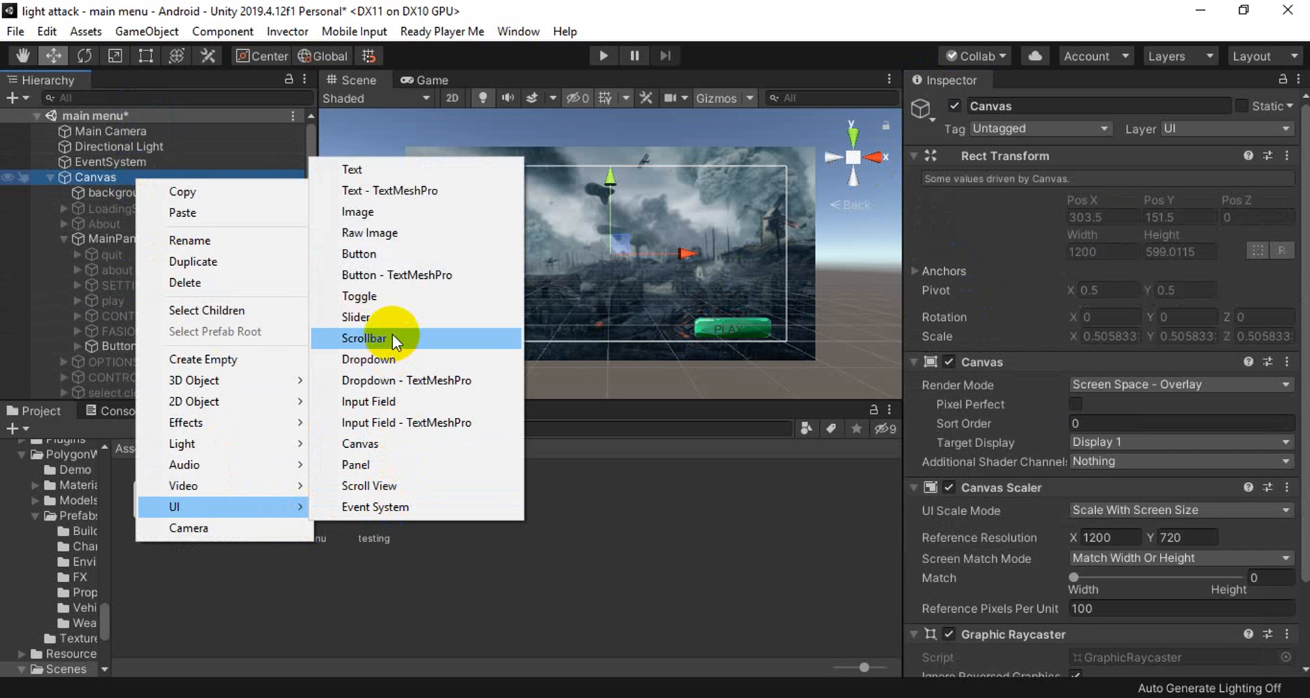
pyautogui.click(394, 317)
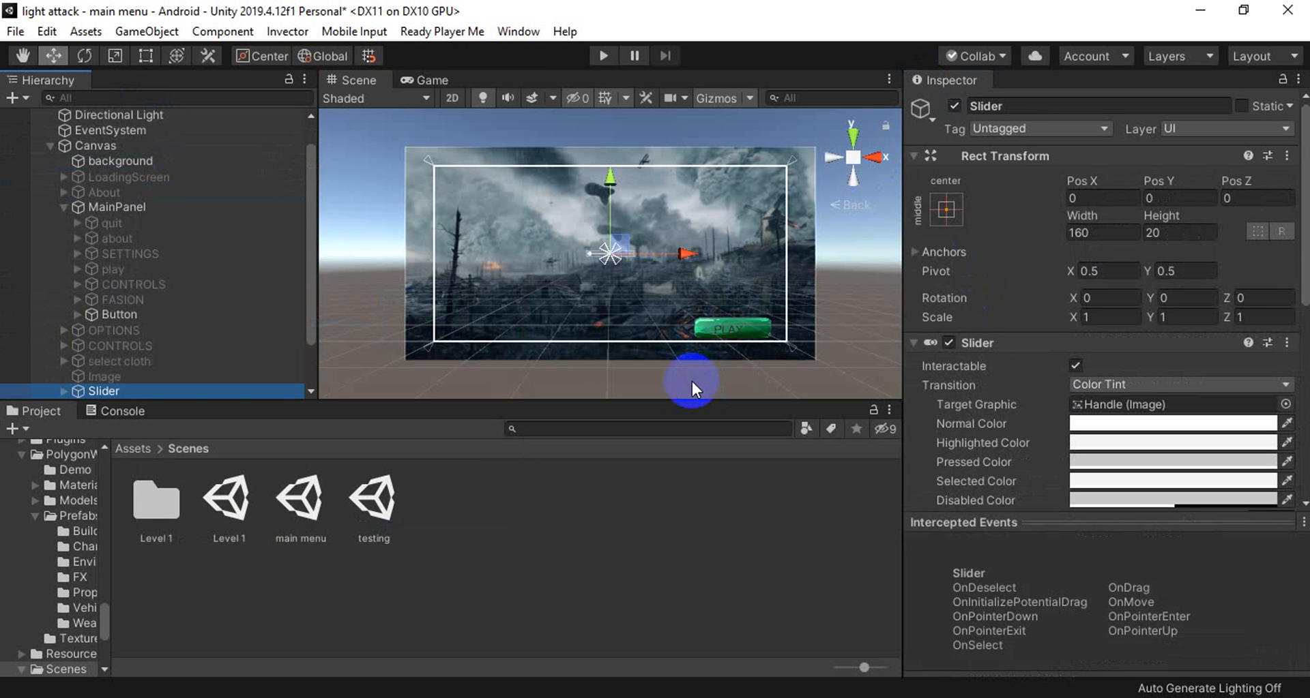
pyautogui.press('Delete')
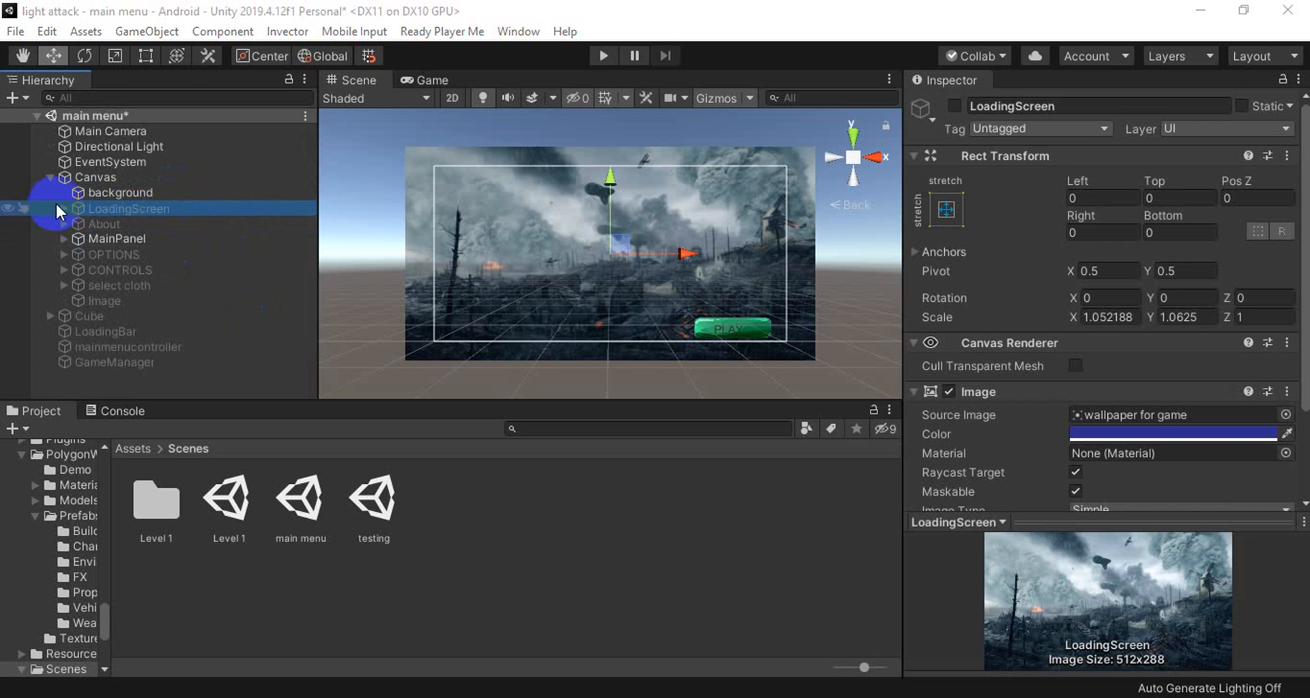
# Add a UI Panel to the Canvas and remove it again
pyautogui.click(136, 173)
pyautogui.rightClick(141, 175)
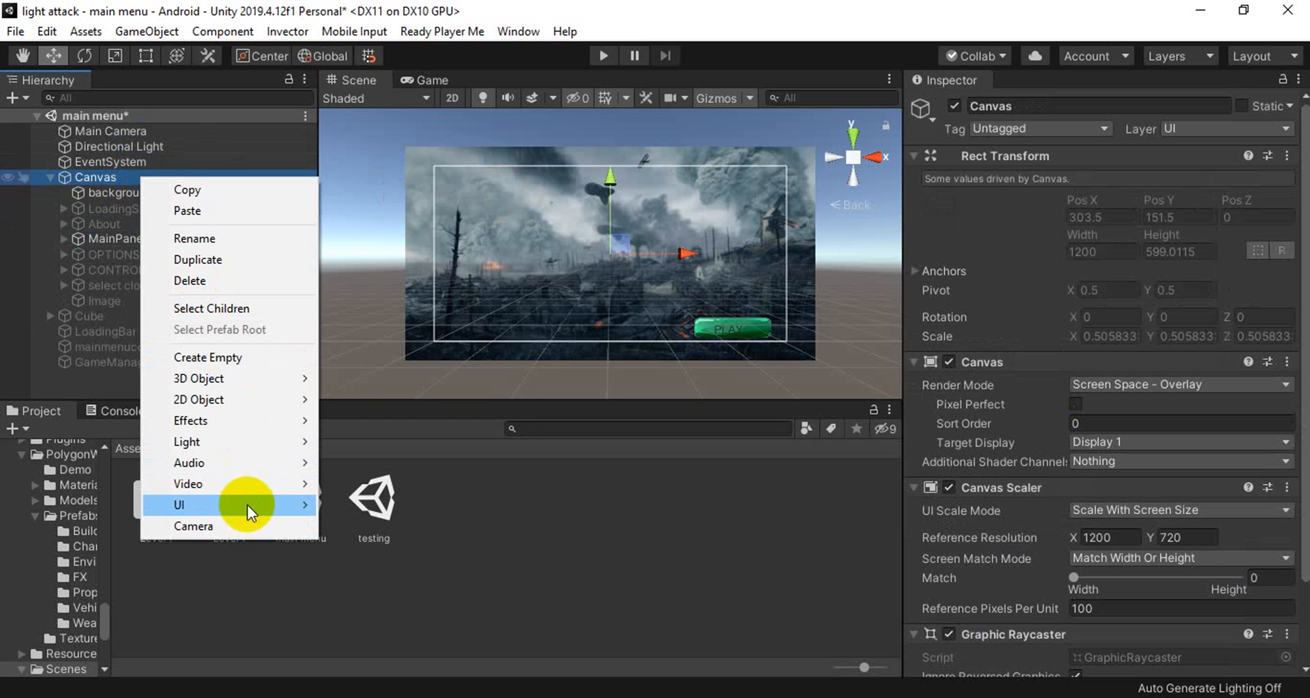
pyautogui.moveTo(247, 505)
pyautogui.click(409, 463)
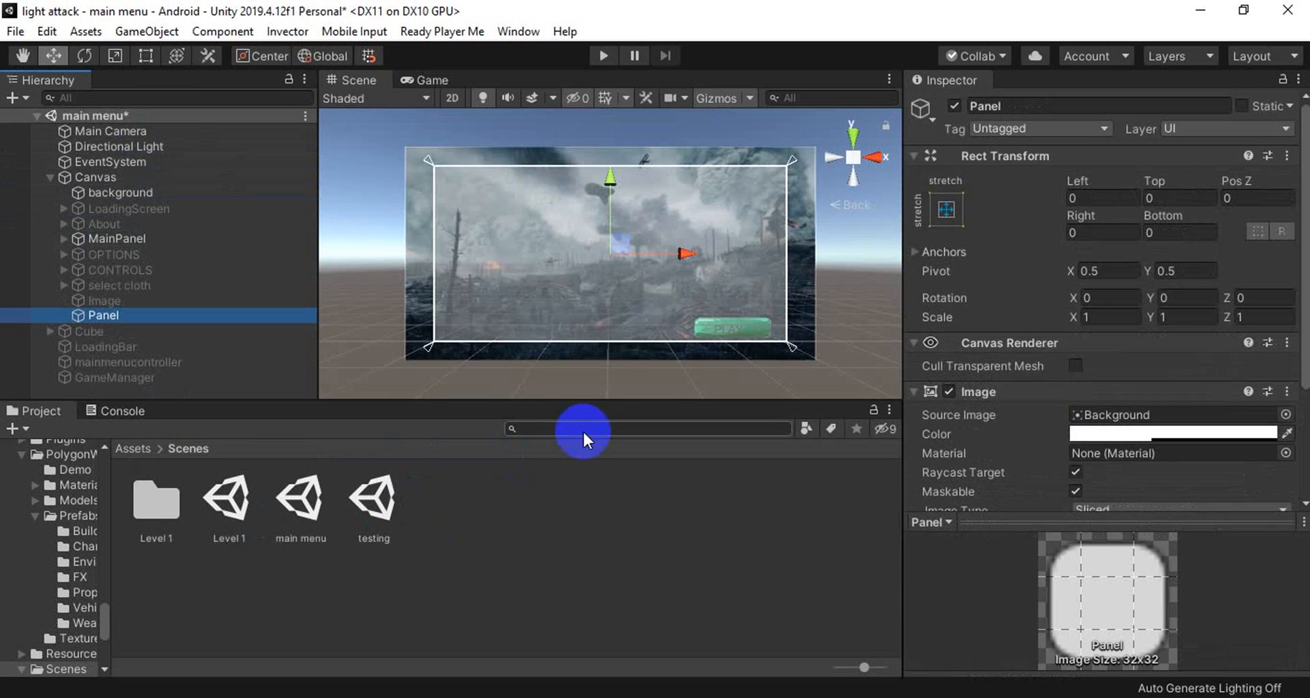
pyautogui.press('Delete')
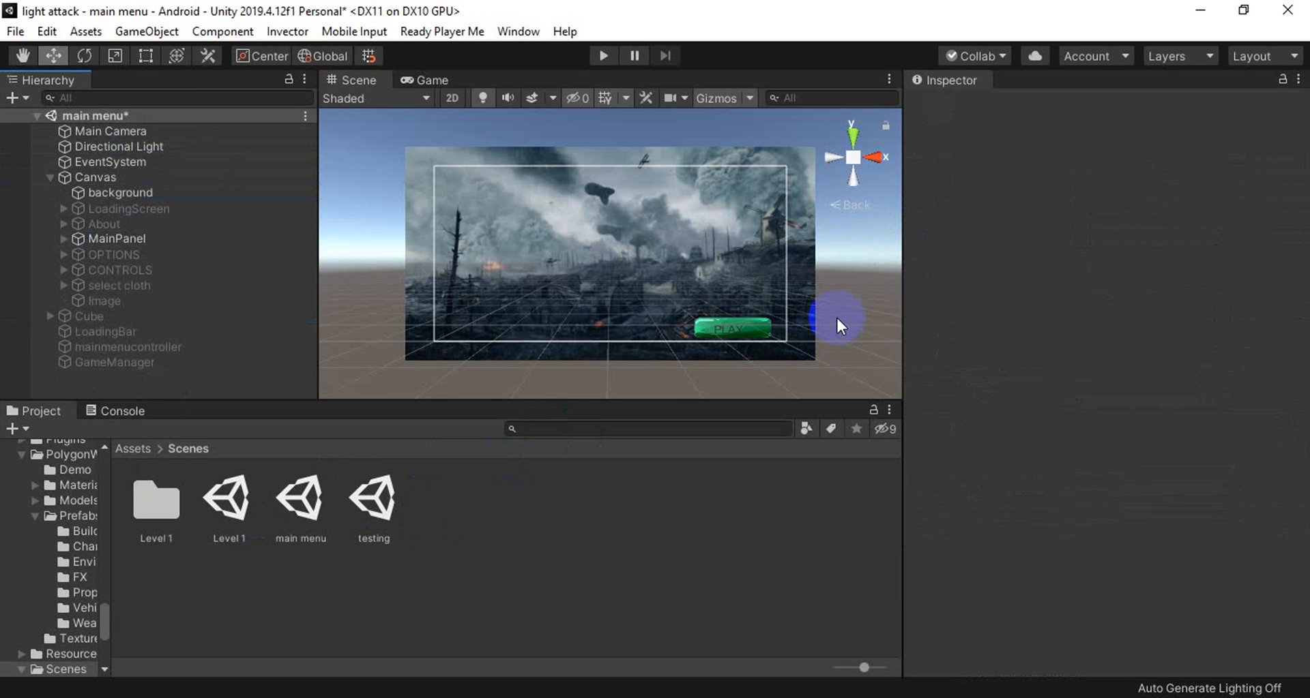
# Deactivate the MainPanel object and activate the LoadingScreen object in the Canvas
pyautogui.click(164, 208)
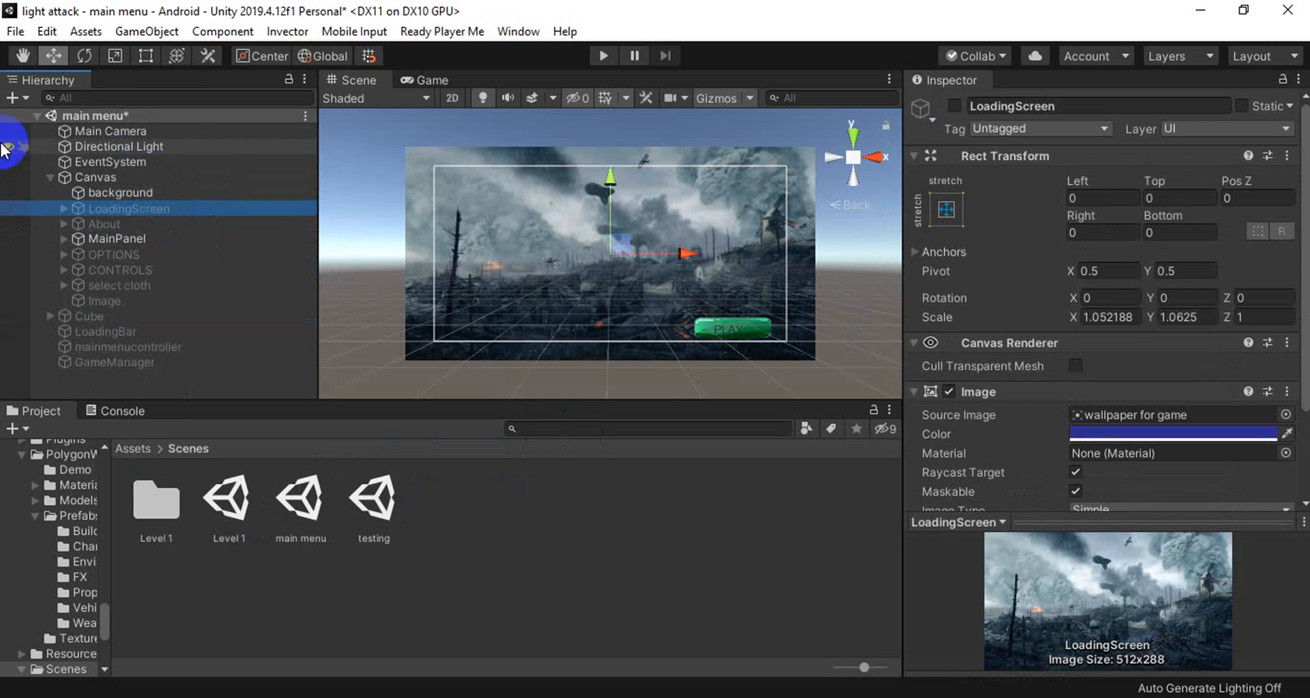
pyautogui.click(286, 238)
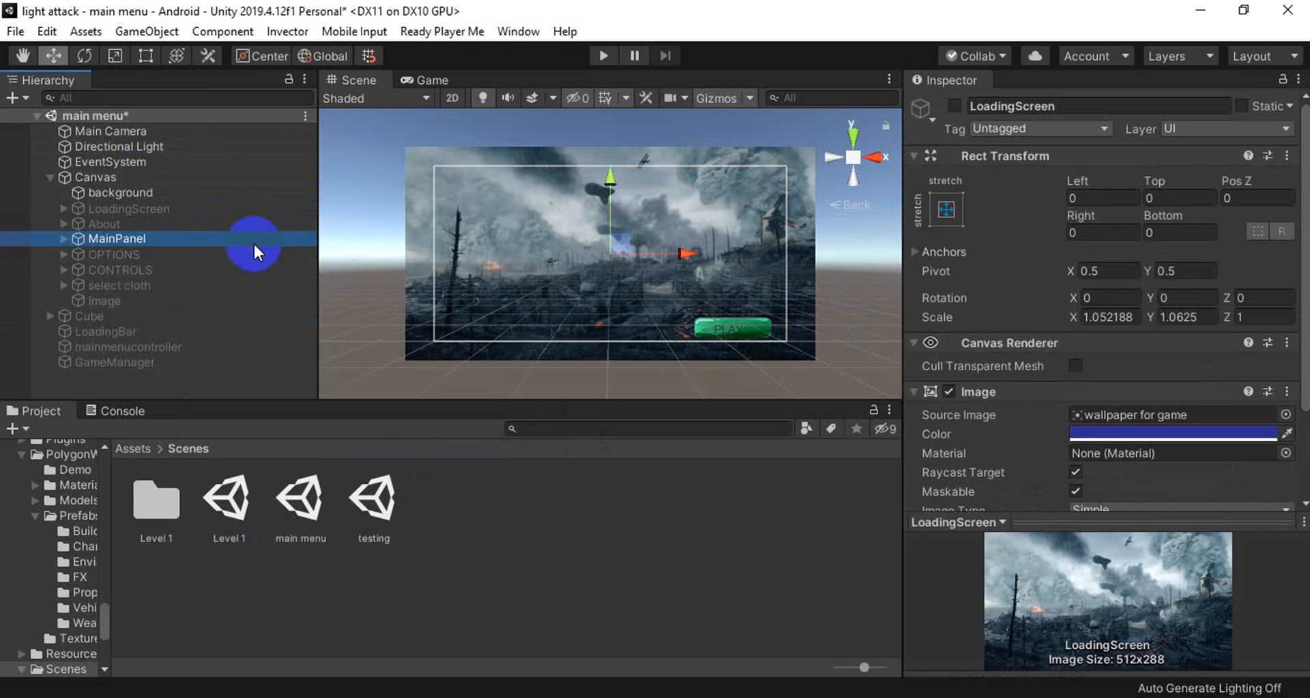
pyautogui.click(953, 106)
pyautogui.click(120, 193)
pyautogui.click(128, 208)
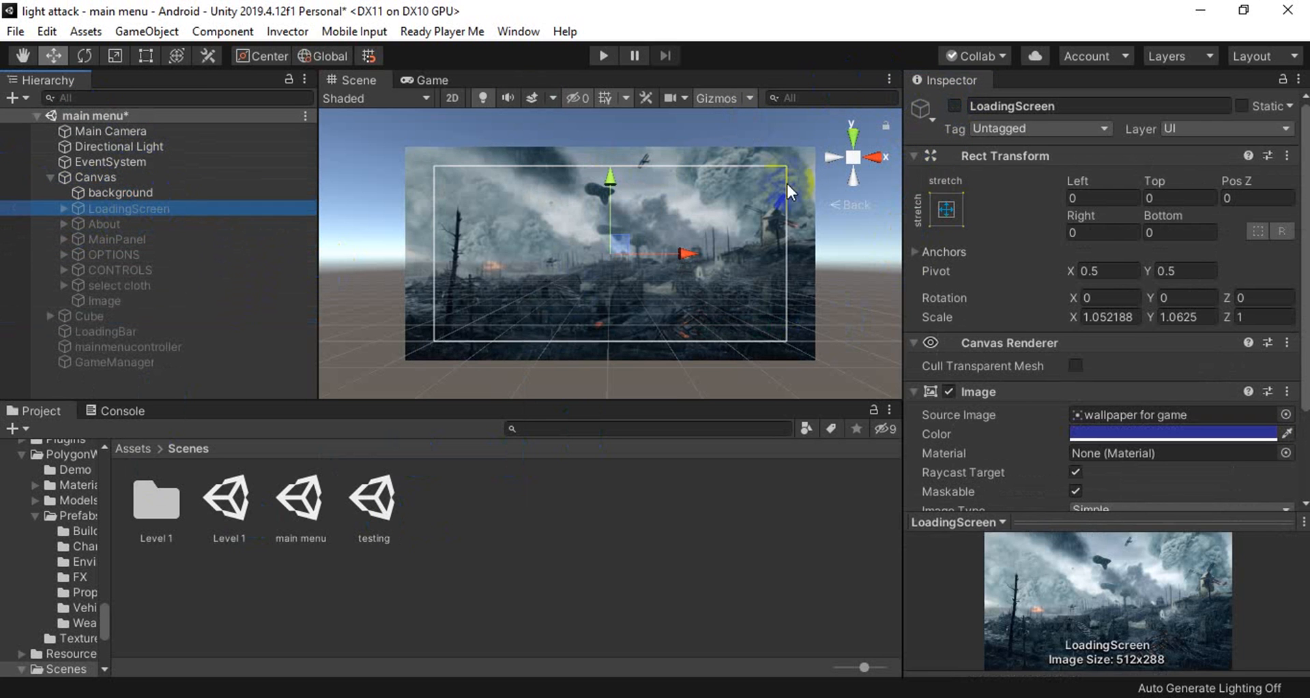
pyautogui.click(955, 106)
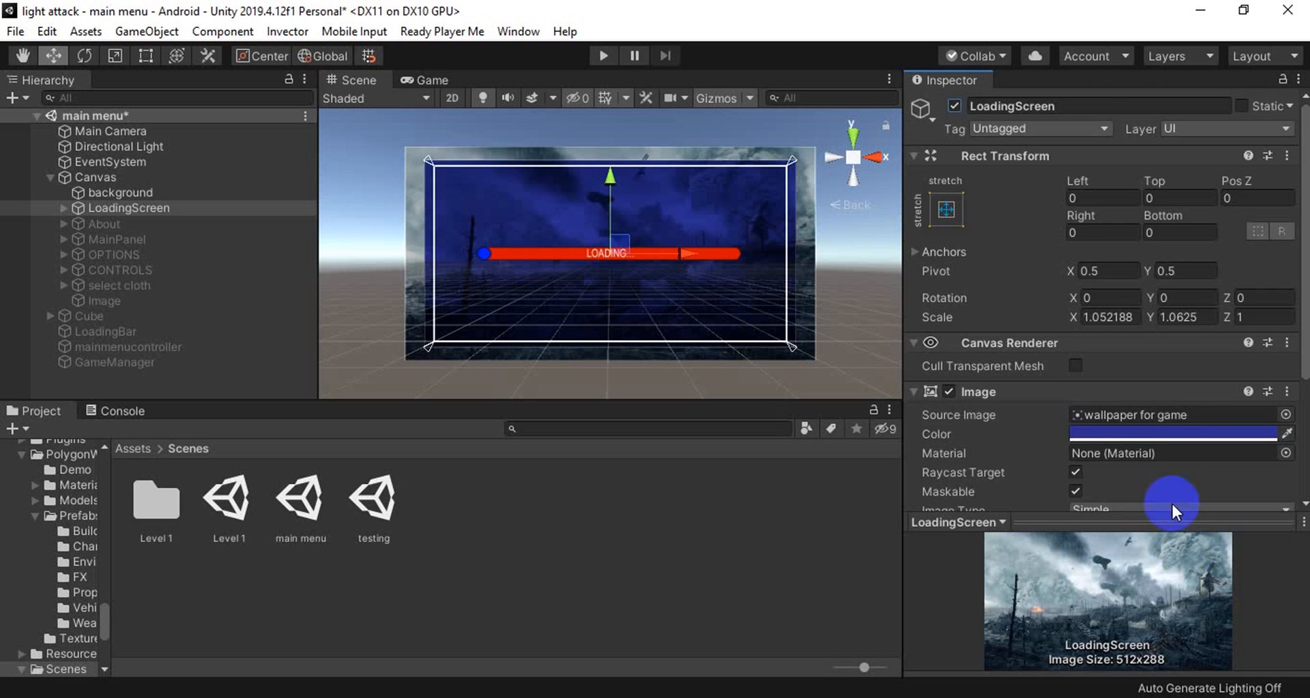
# Examine the LoadingScreen's Image component, including its source image and colour
pyautogui.scroll(-5, 1160, 478)
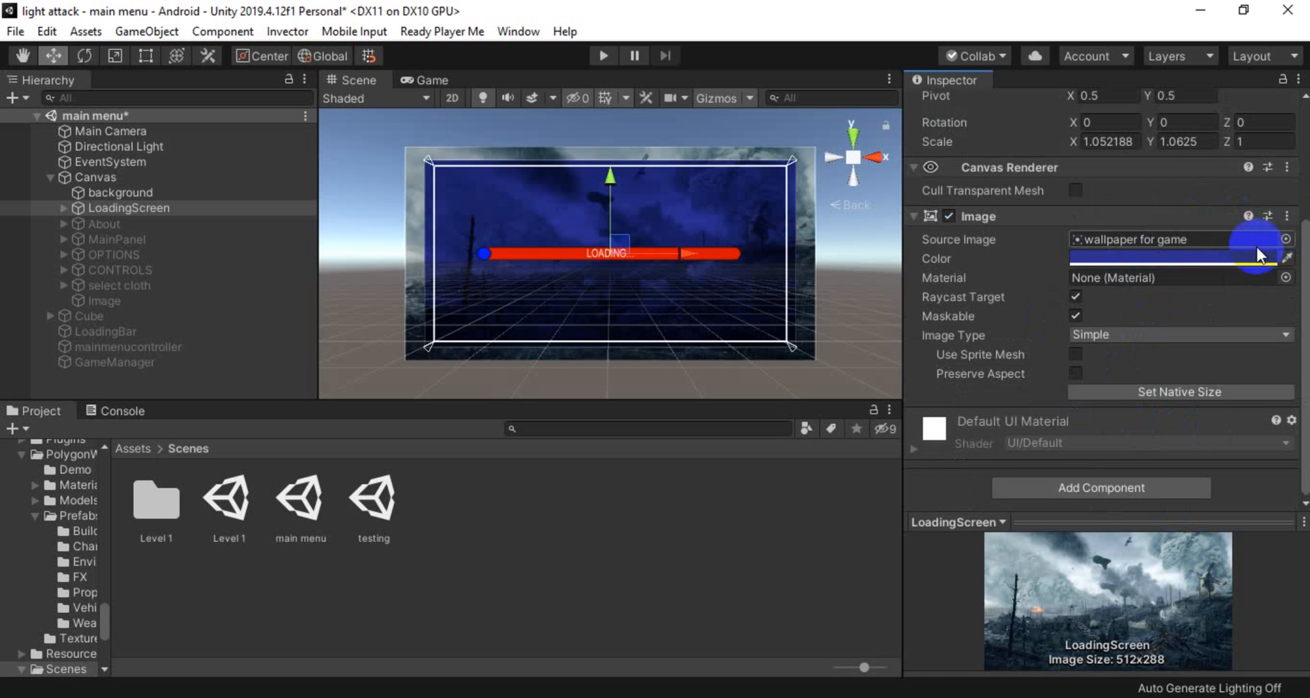
pyautogui.scroll(1, 610, 239)
pyautogui.scroll(4, 1081, 290)
pyautogui.scroll(-4, 1085, 290)
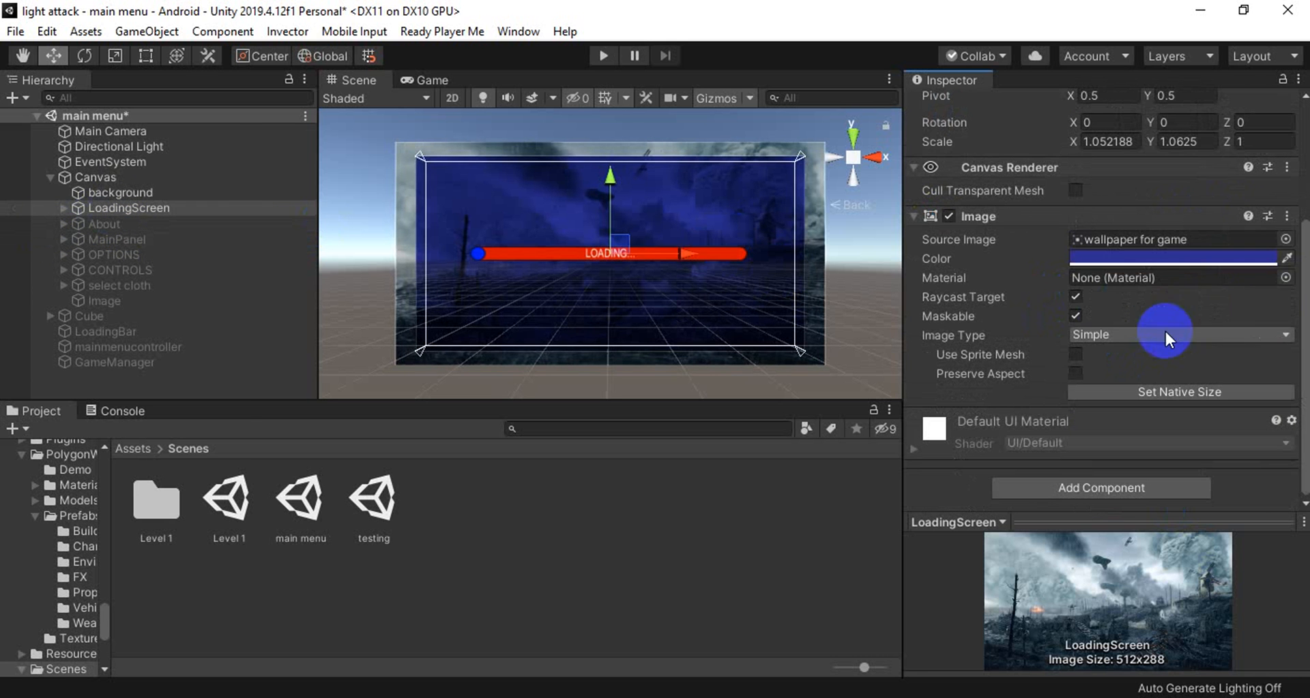
pyautogui.click(1182, 266)
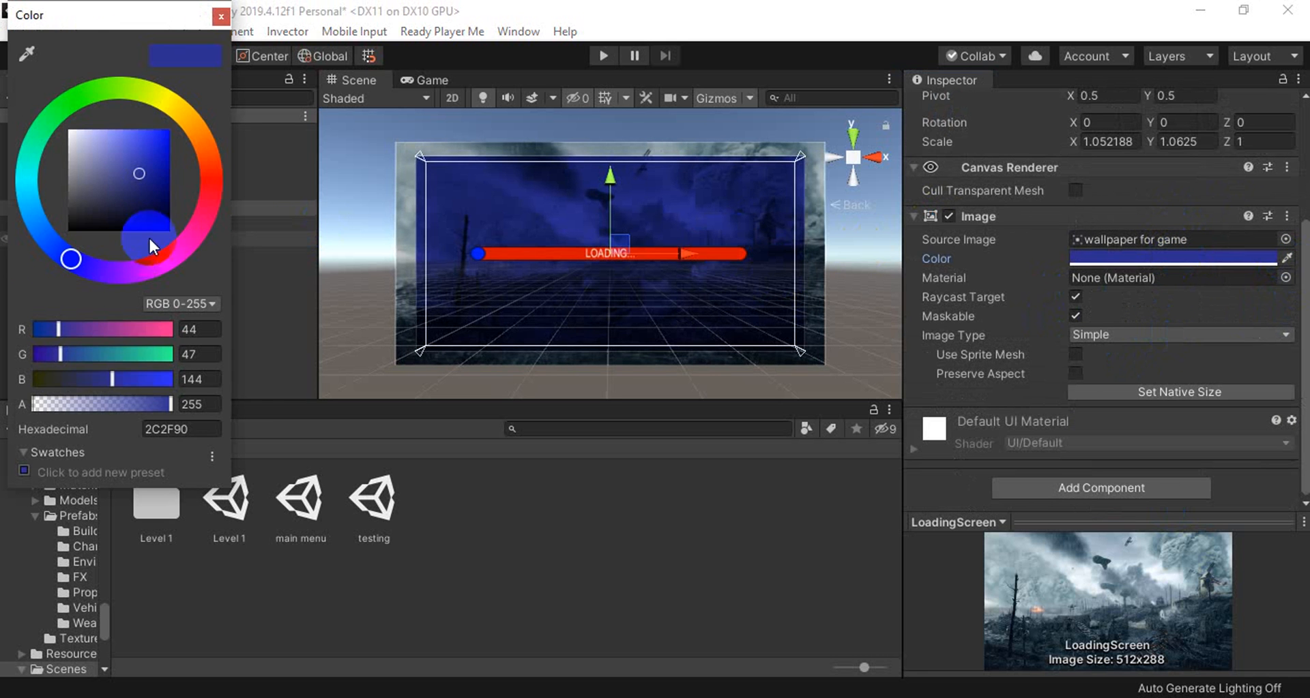
pyautogui.moveTo(140, 181)
pyautogui.mouseDown()
pyautogui.moveTo(134, 162)
pyautogui.moveTo(126, 180)
pyautogui.moveTo(137, 173)
pyautogui.mouseUp()
pyautogui.click(218, 17)
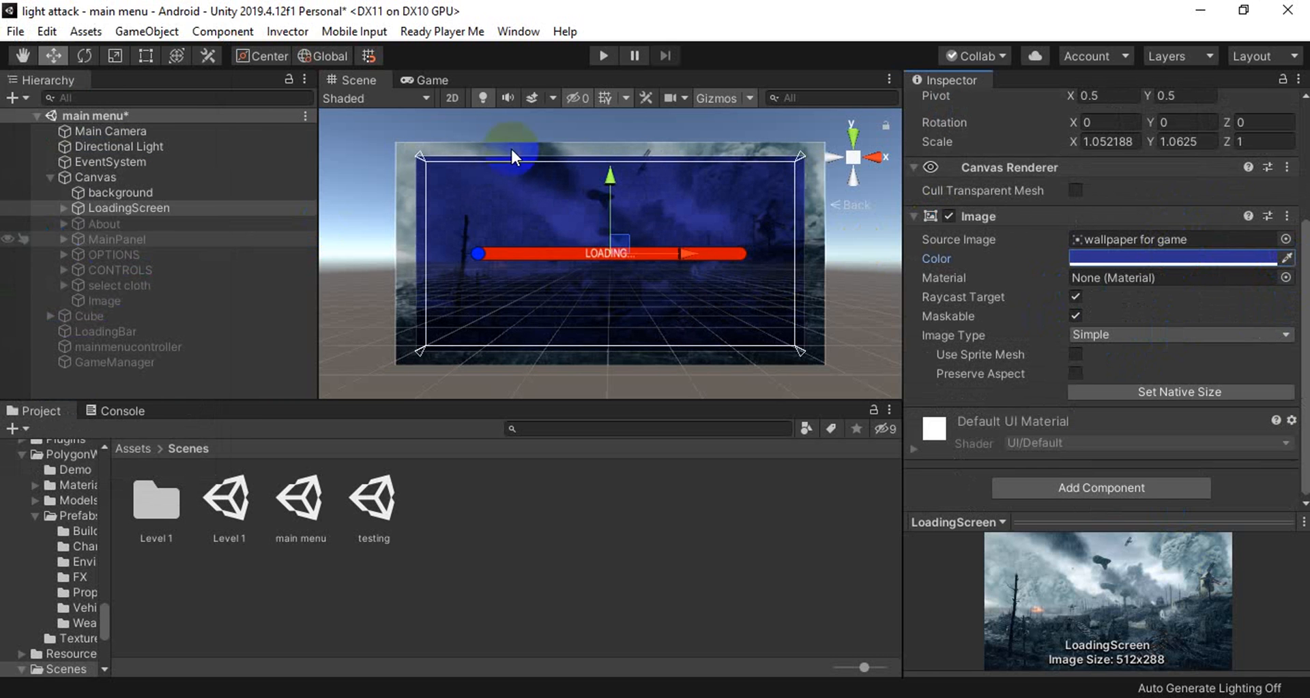
# Examine the settings of the Slider inside LoadingScreen, from its Rect Transform to the value-changed event
pyautogui.click(60, 206)
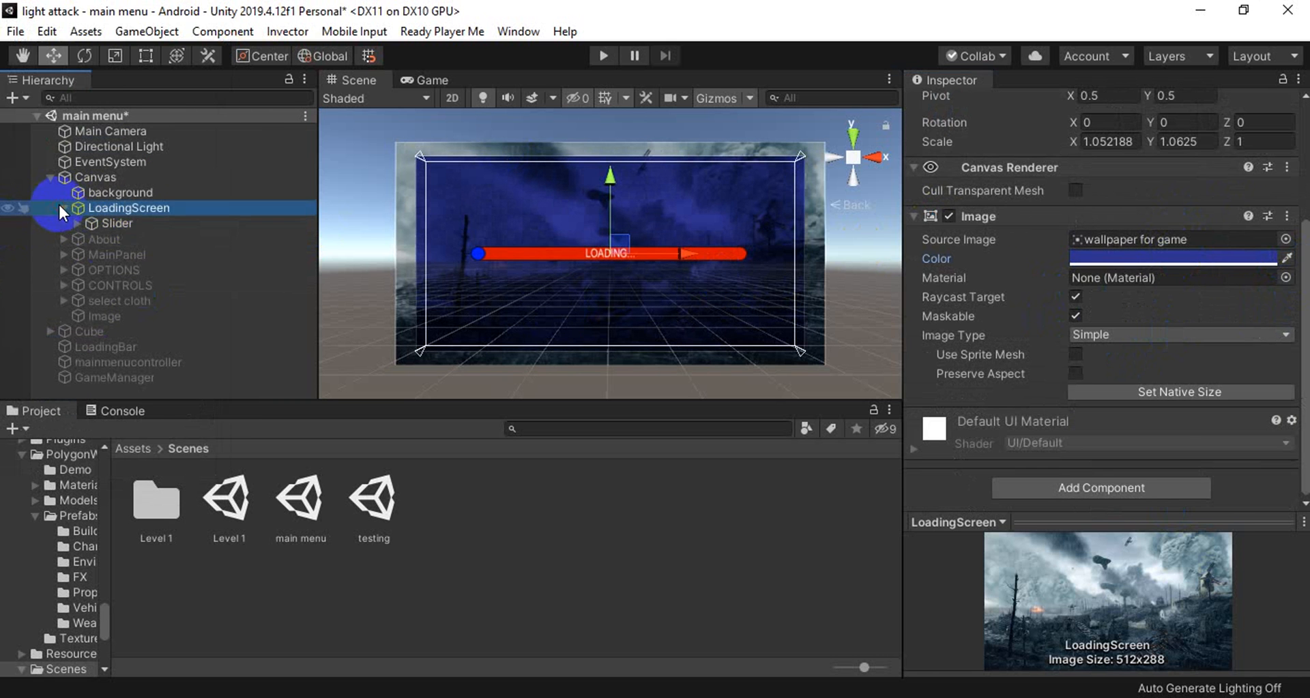
pyautogui.click(141, 222)
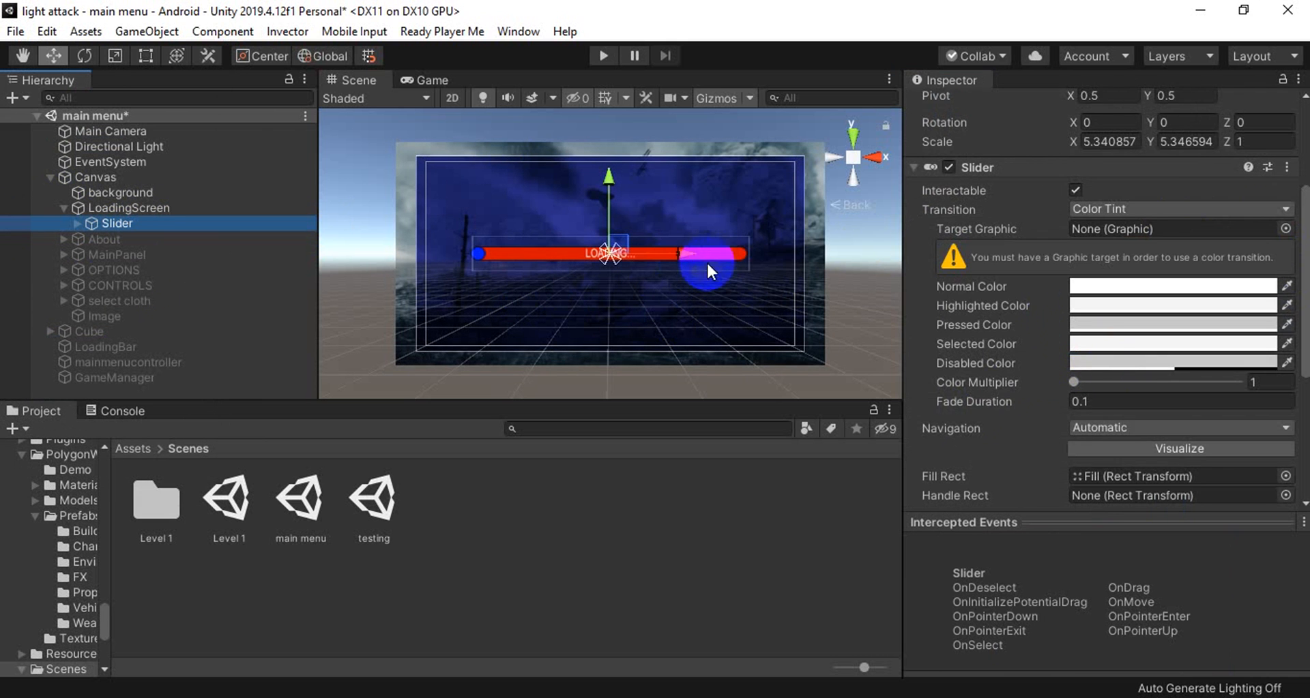
pyautogui.scroll(3, 947, 264)
pyautogui.scroll(-8, 1058, 380)
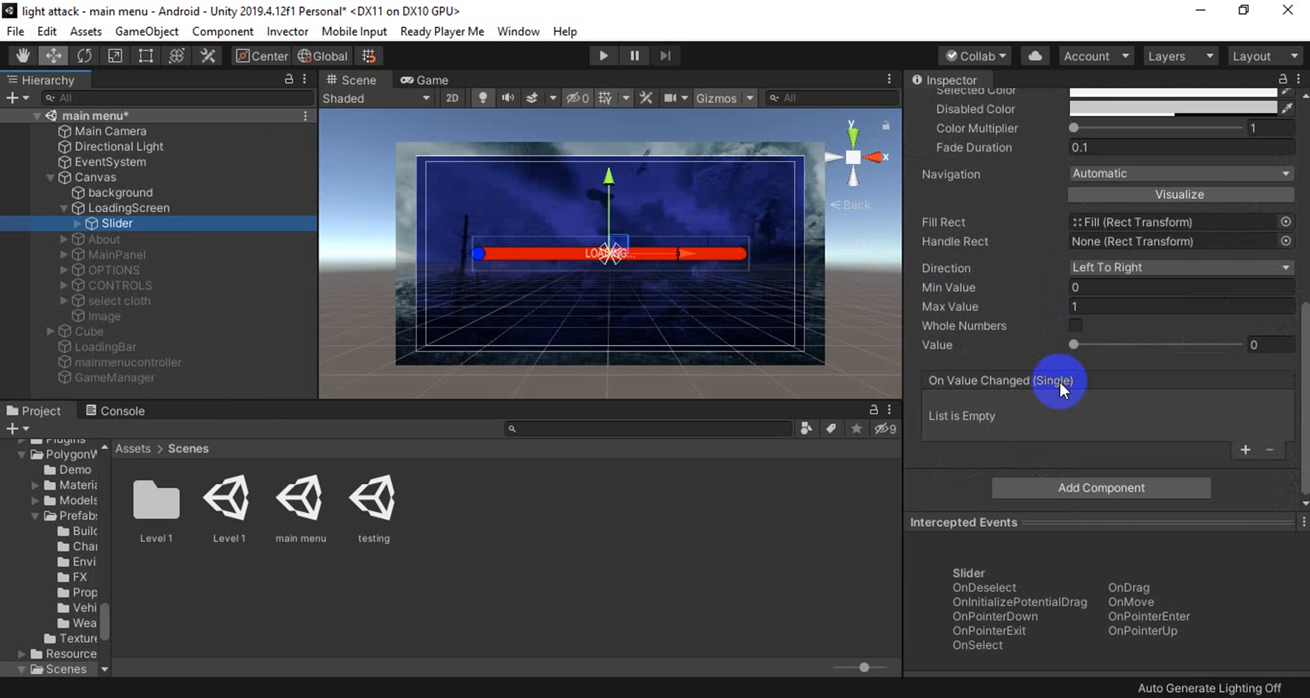
pyautogui.scroll(4, 1082, 296)
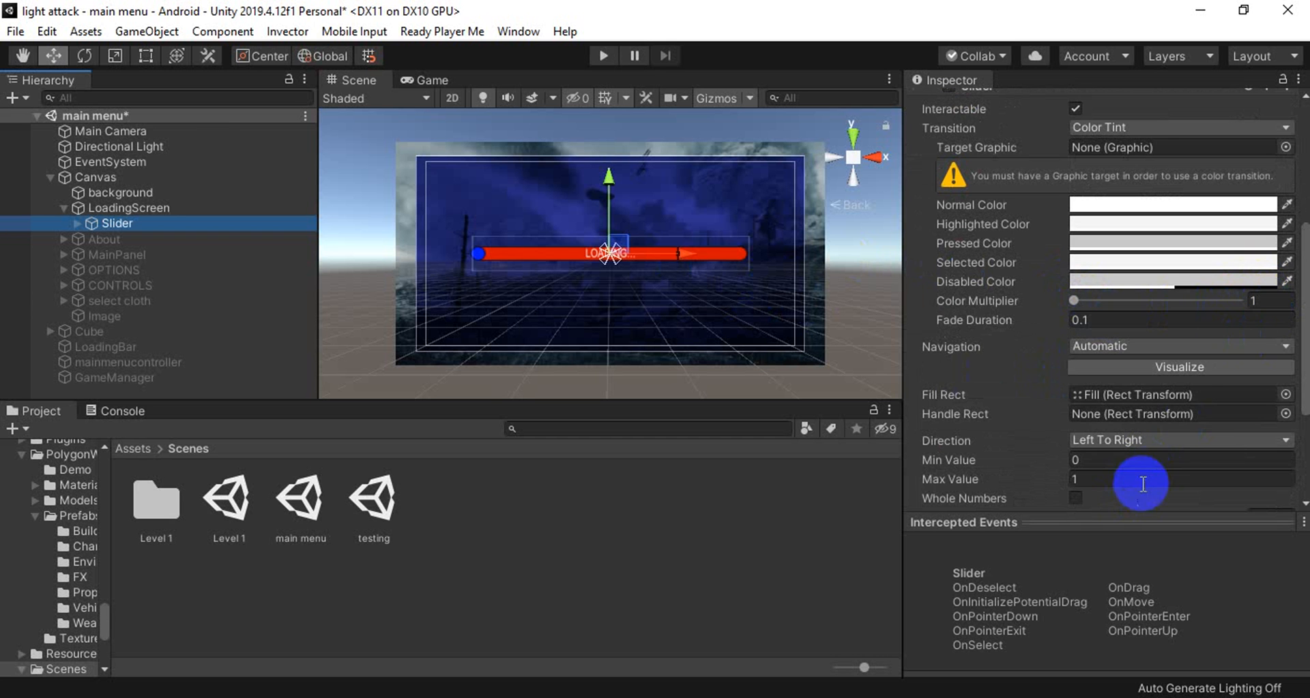
pyautogui.scroll(6, 1156, 471)
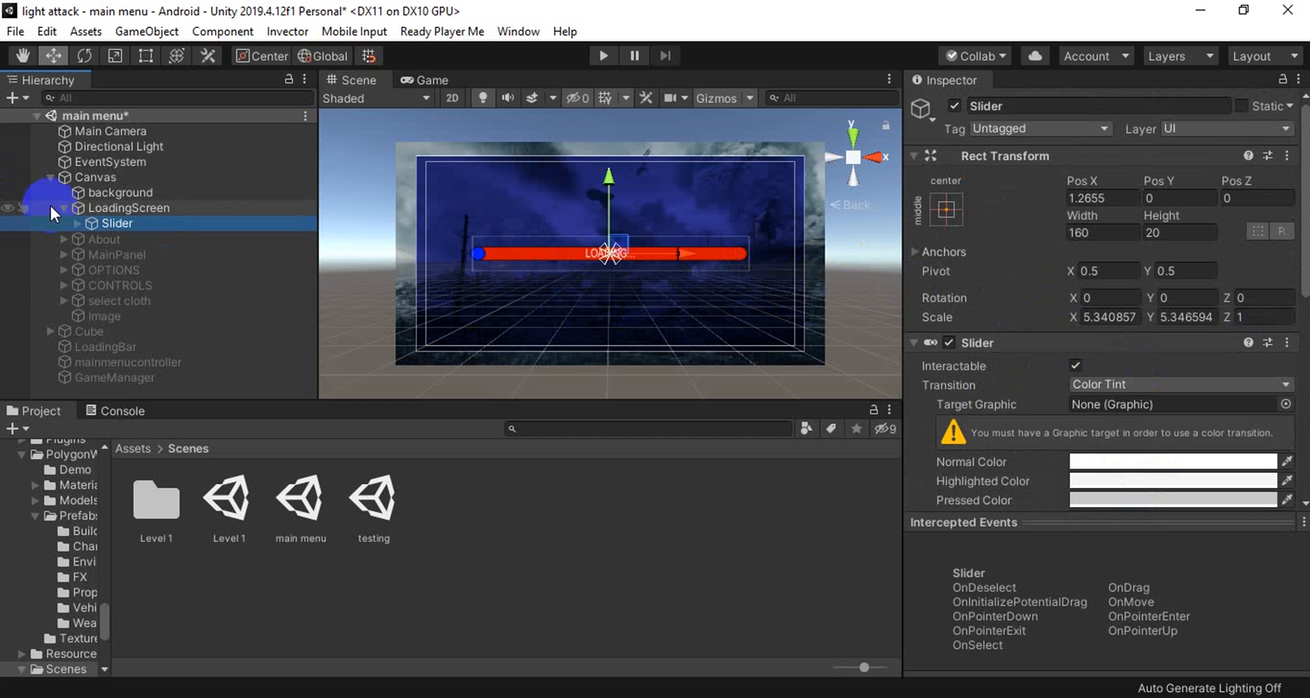
# Inspect the text and character settings of the Slider's Text child
pyautogui.click(80, 223)
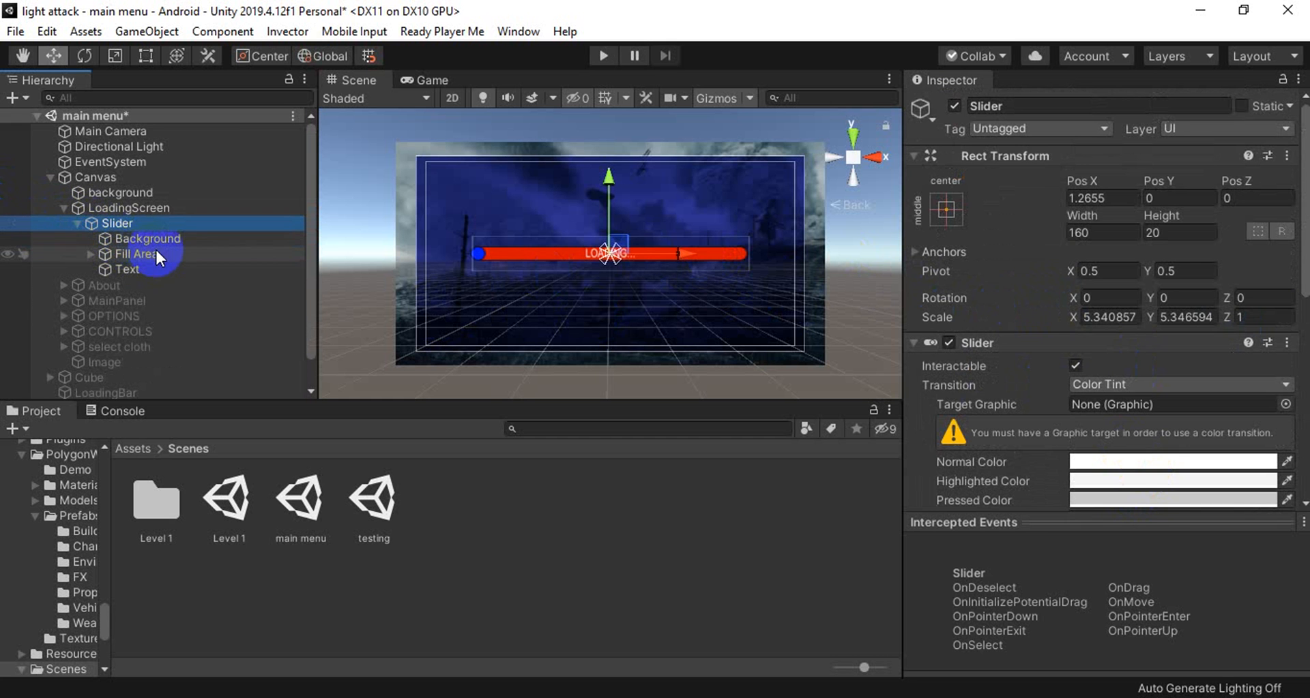
pyautogui.click(151, 268)
pyautogui.scroll(-5, 1087, 418)
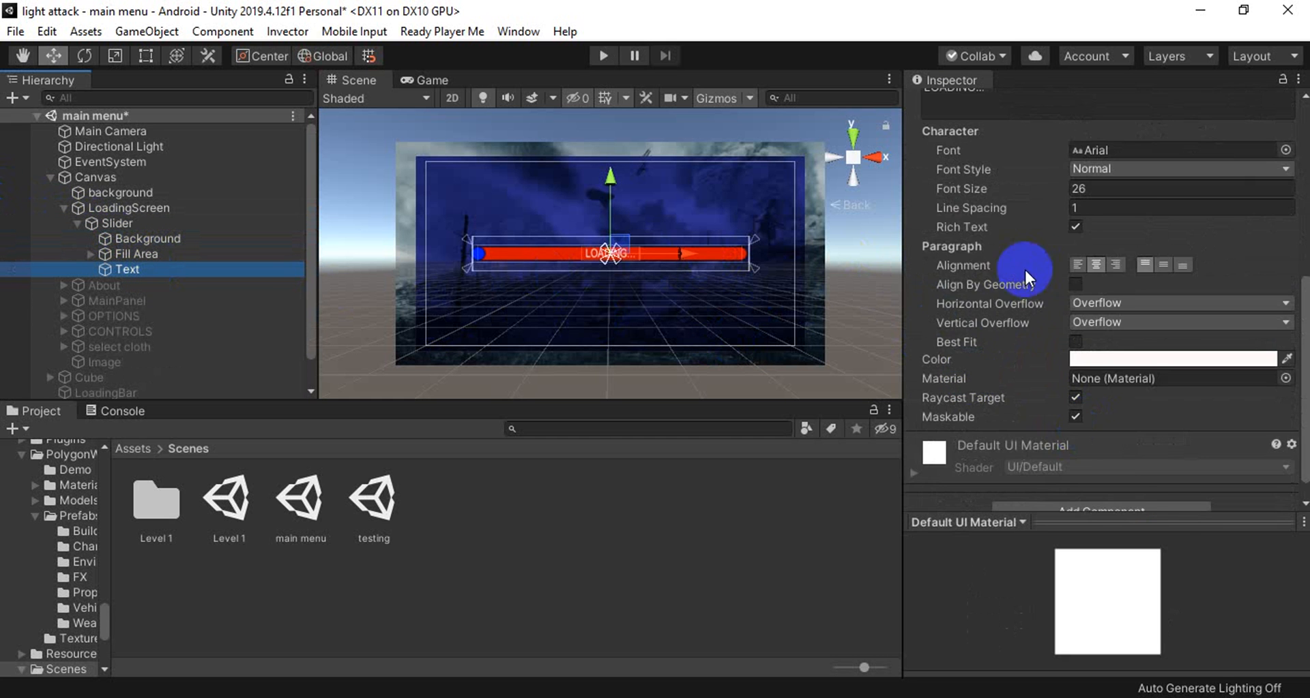
pyautogui.scroll(3, 994, 272)
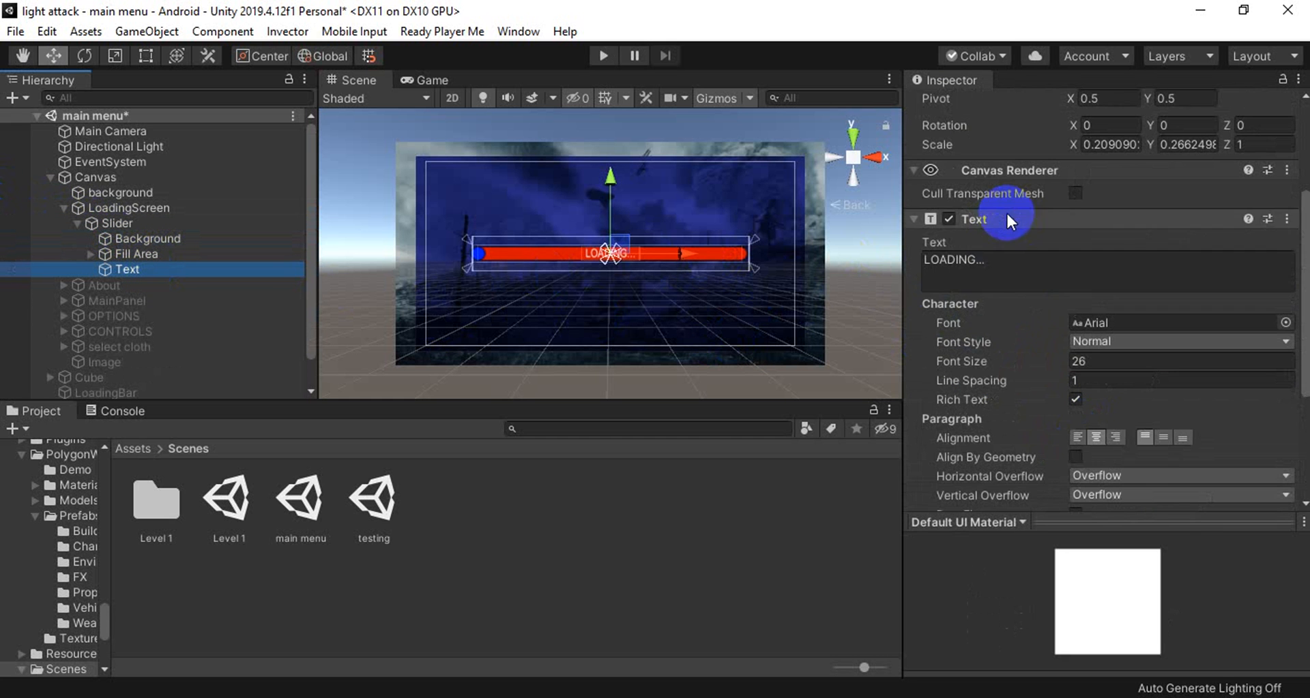
# Try moving the Slider's Fill Area sideways along the X axis, and undo the move
pyautogui.click(216, 253)
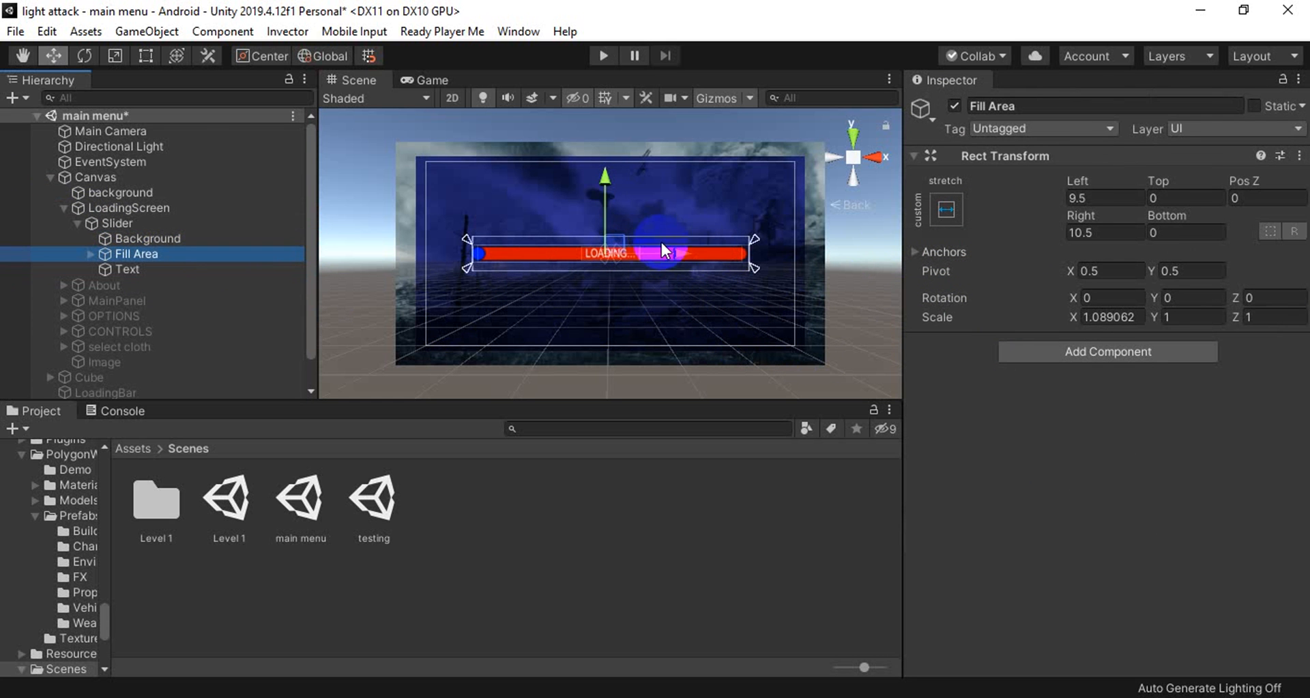
pyautogui.moveTo(661, 246); pyautogui.dragTo(840, 269)
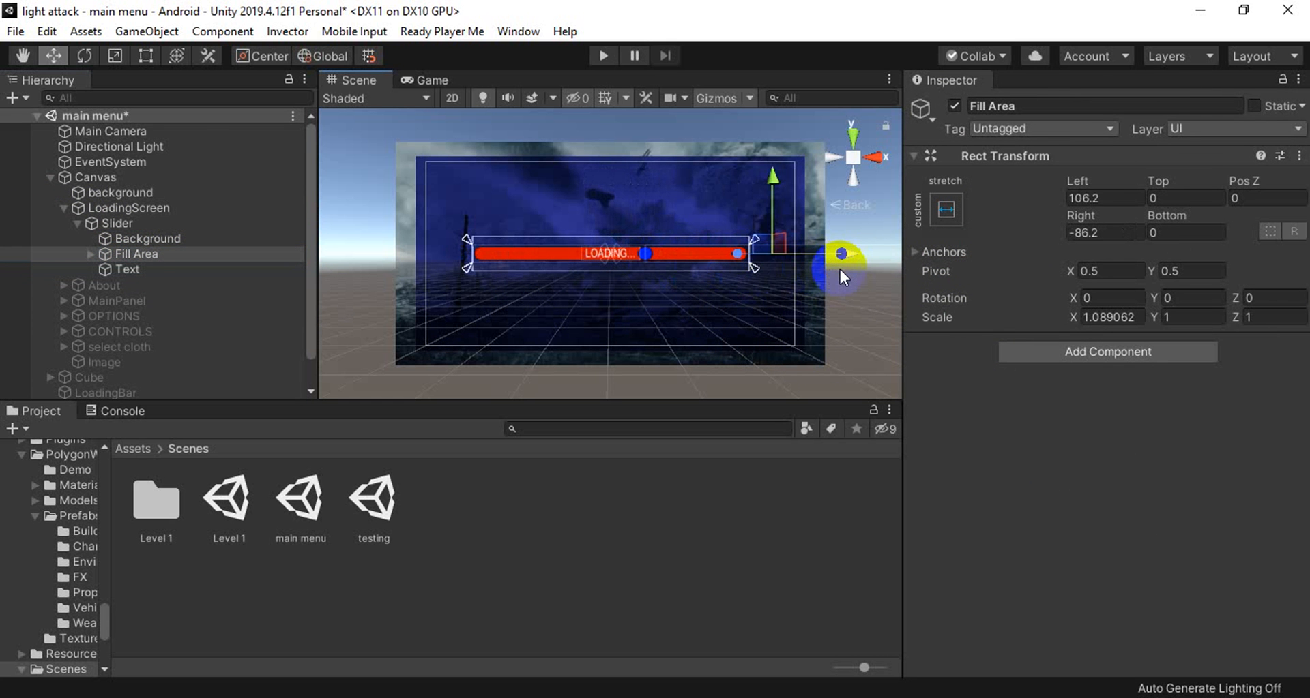
pyautogui.hotkey('ctrl', 'z')
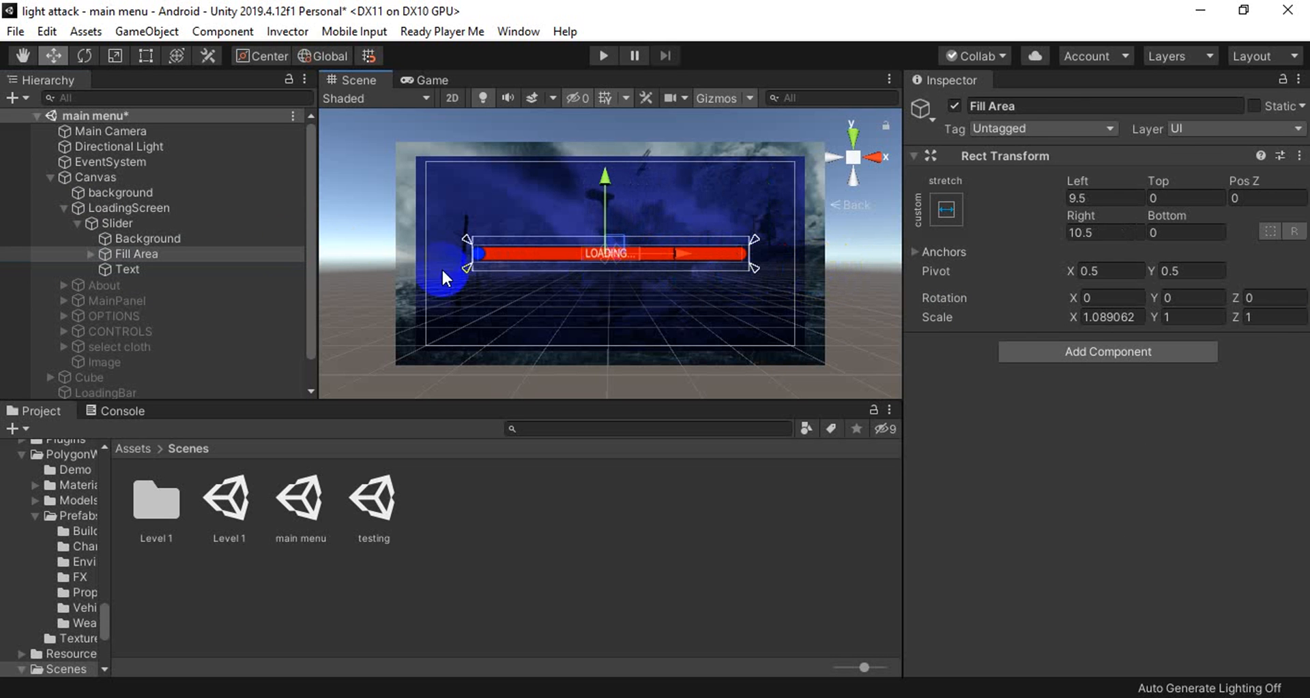
# Inspect the Slider's Background image and the Fill image inside its Fill Area
pyautogui.click(147, 239)
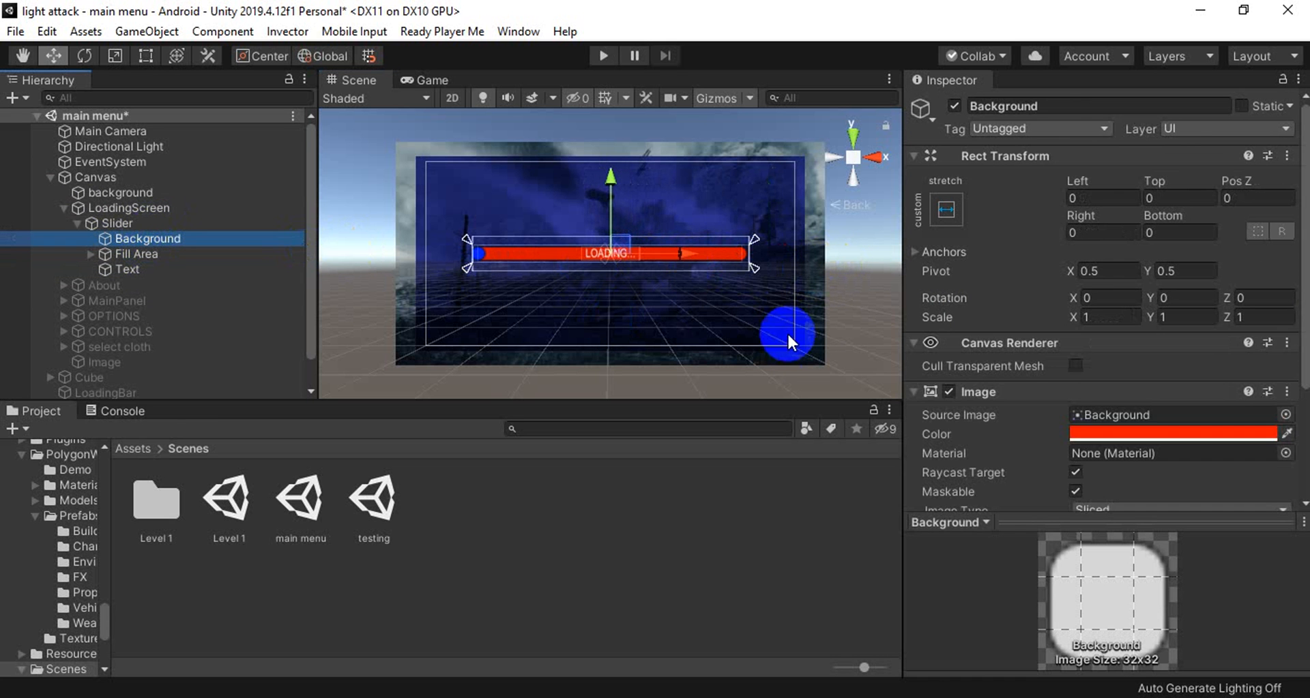
pyautogui.scroll(-4, 1096, 375)
pyautogui.click(96, 254)
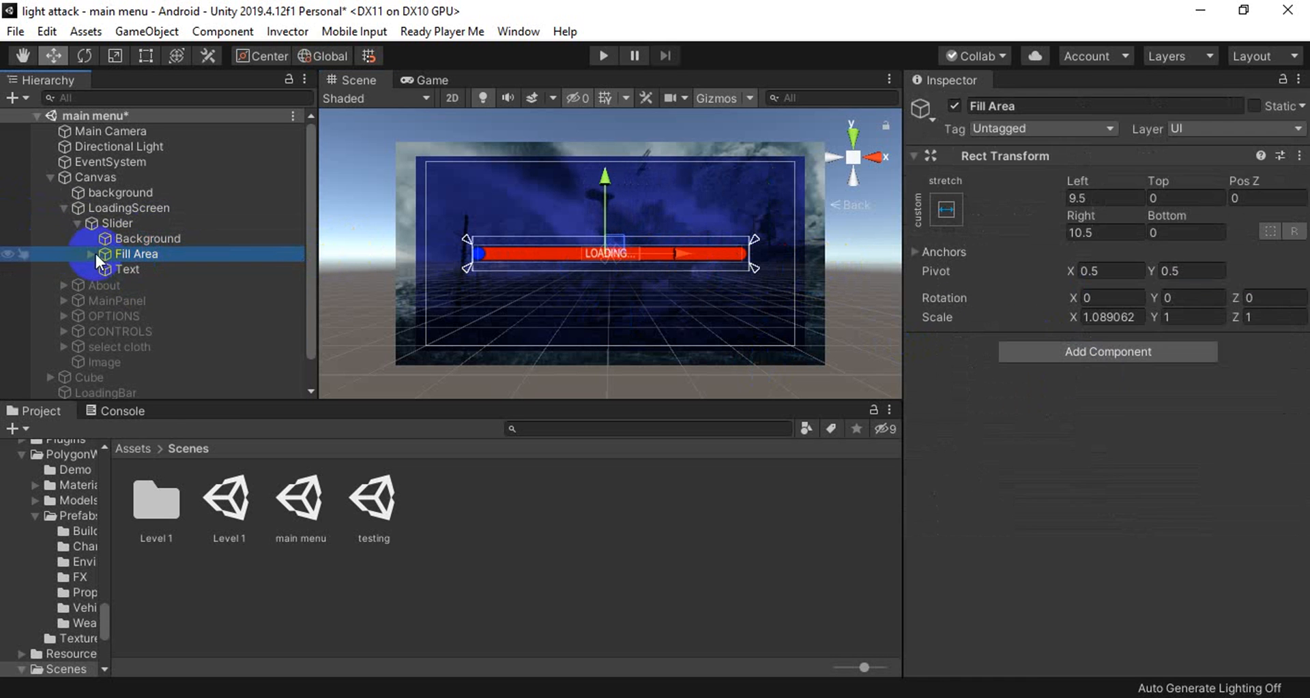
pyautogui.click(91, 254)
pyautogui.click(139, 269)
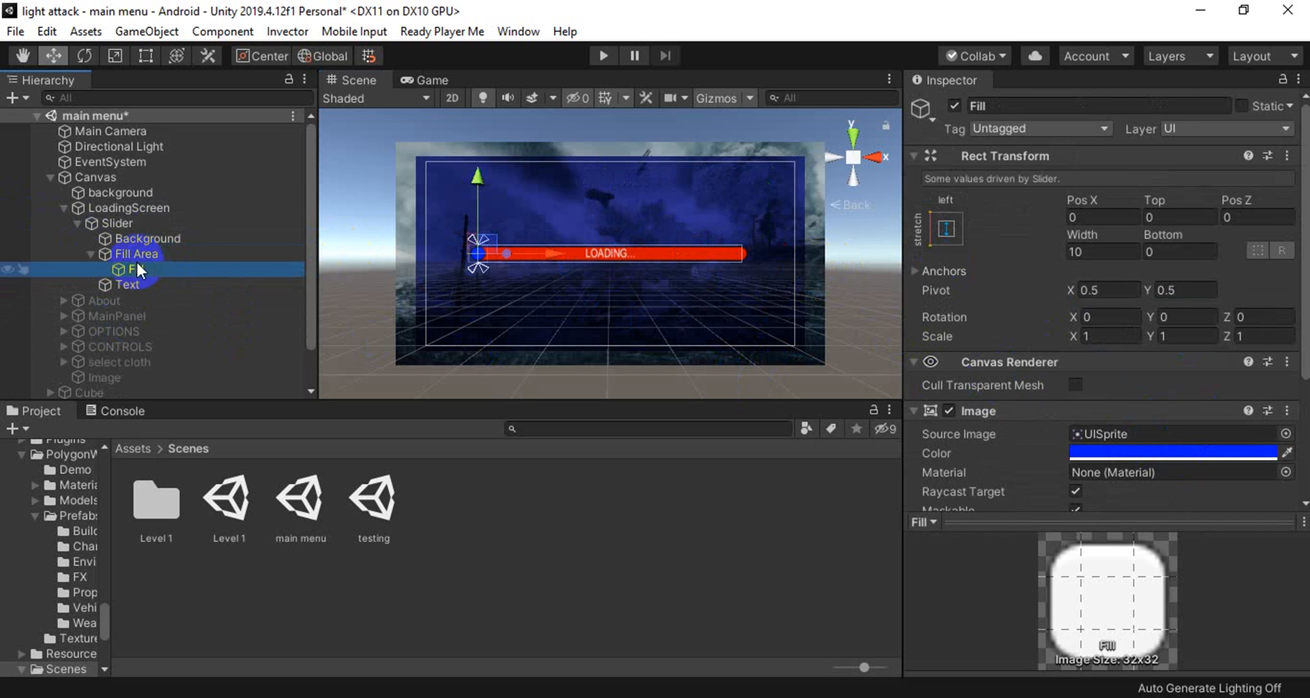
# Collapse the Slider and LoadingScreen hierarchies and review the LoadingScreen object's components
pyautogui.click(77, 223)
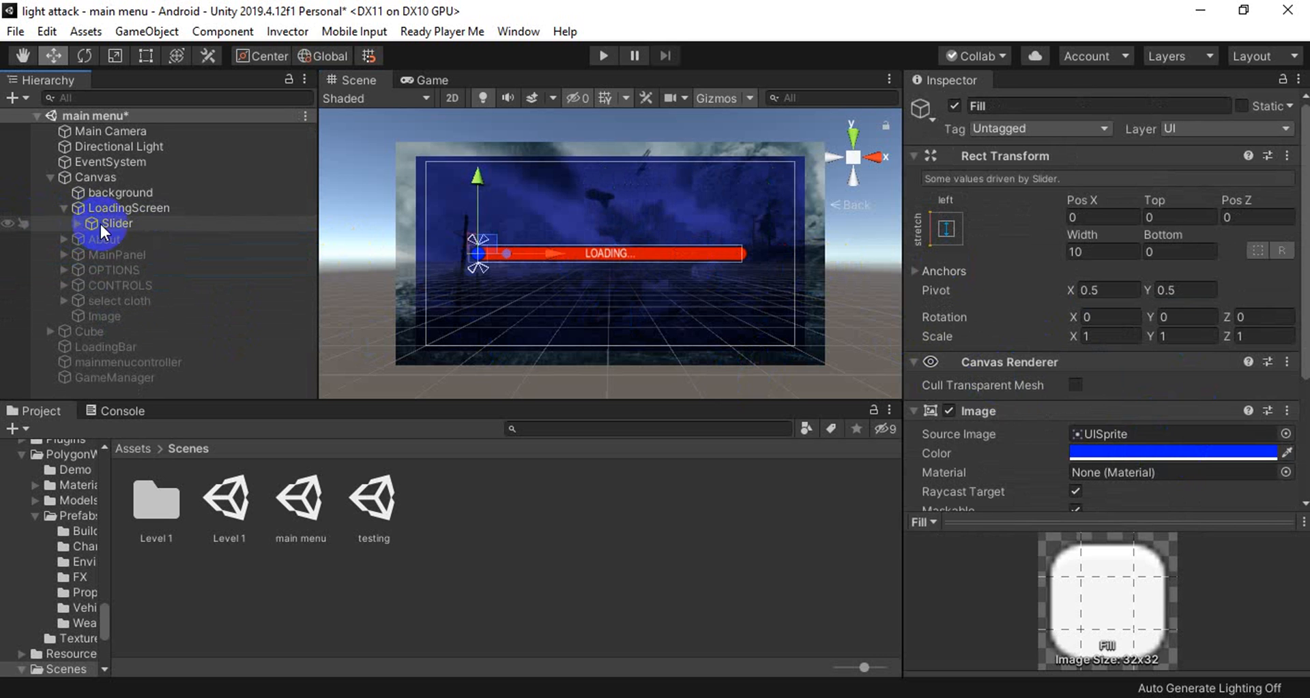
pyautogui.click(100, 222)
pyautogui.click(65, 207)
pyautogui.click(124, 209)
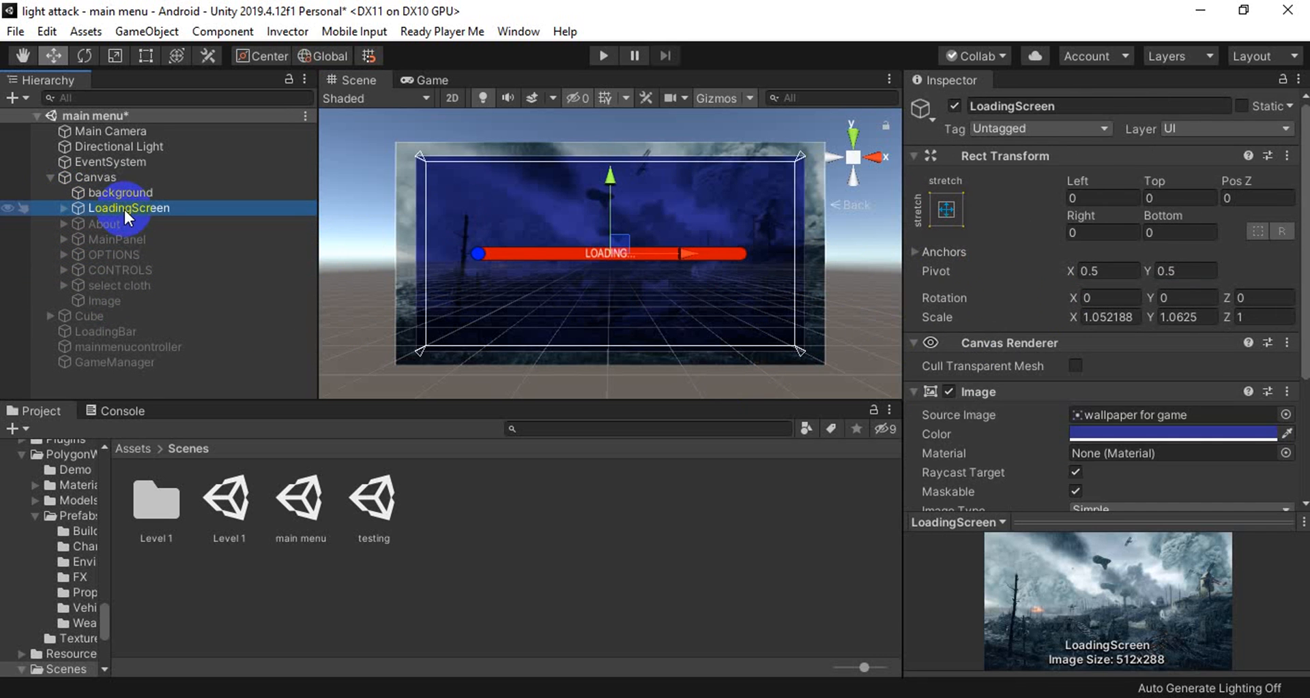
pyautogui.scroll(-4, 1134, 392)
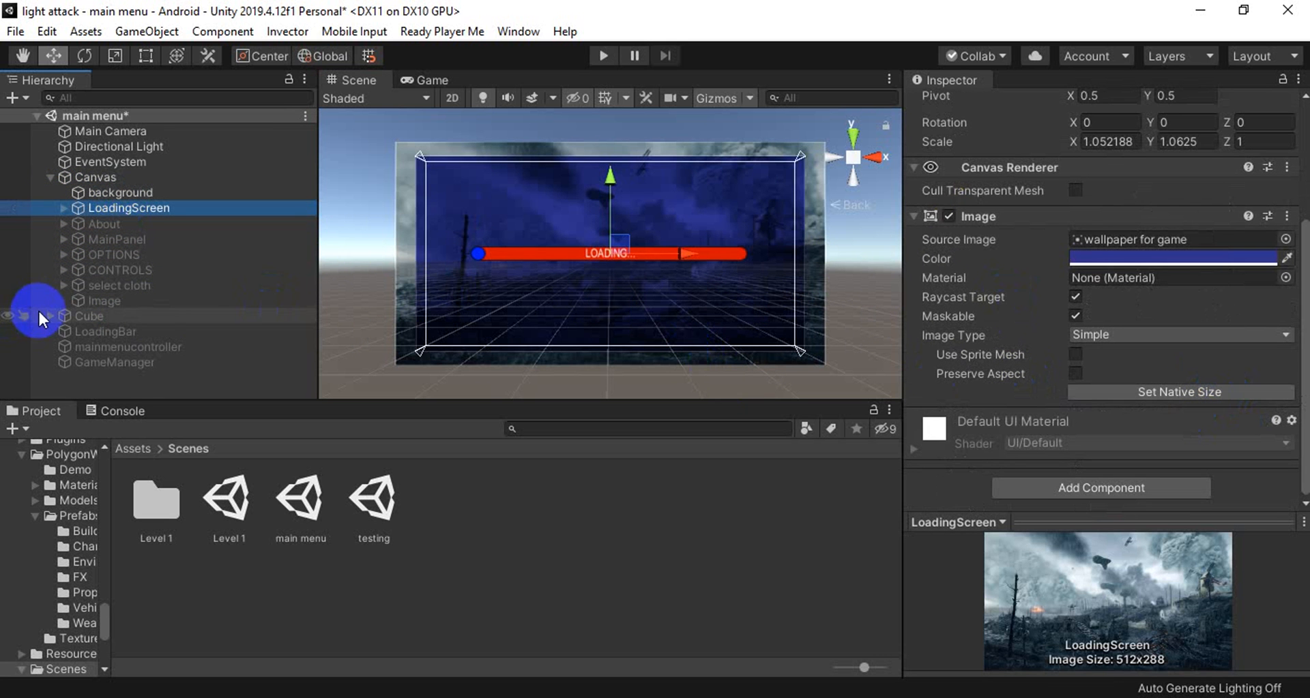
# Activate the LoadingBar object and review its script's Loading Screen, Slider and Loading Text references
pyautogui.click(154, 331)
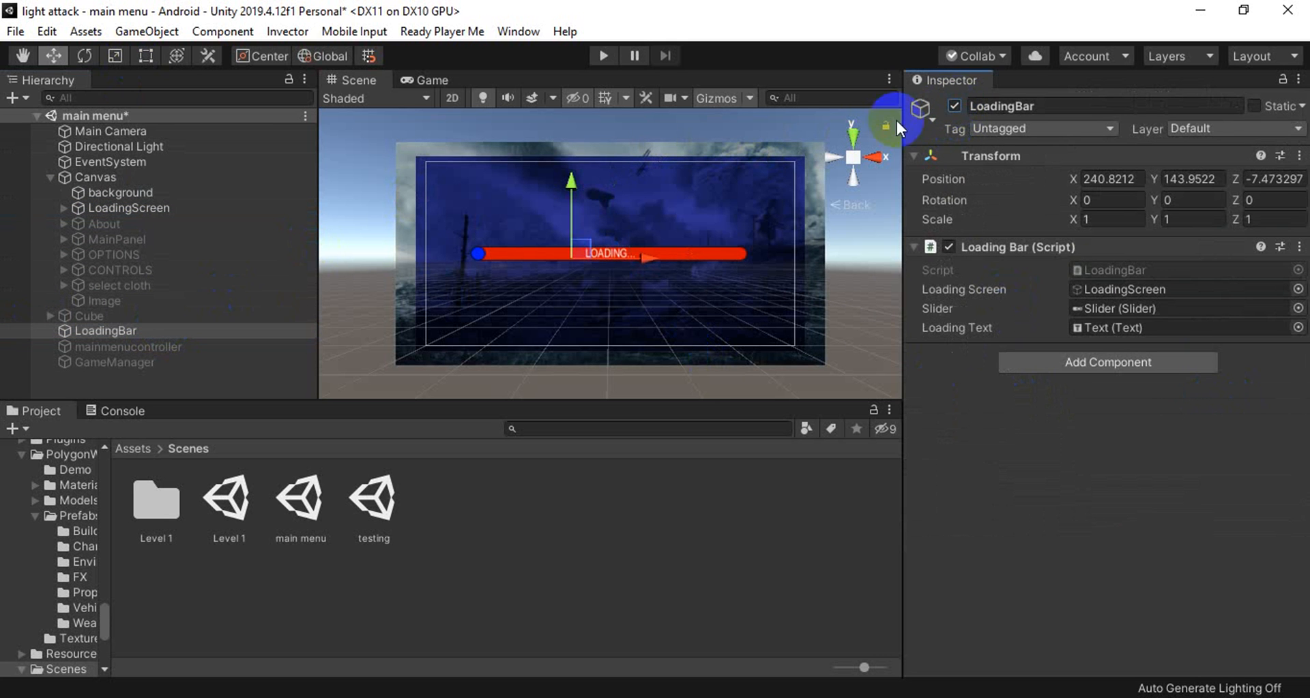
pyautogui.click(151, 208)
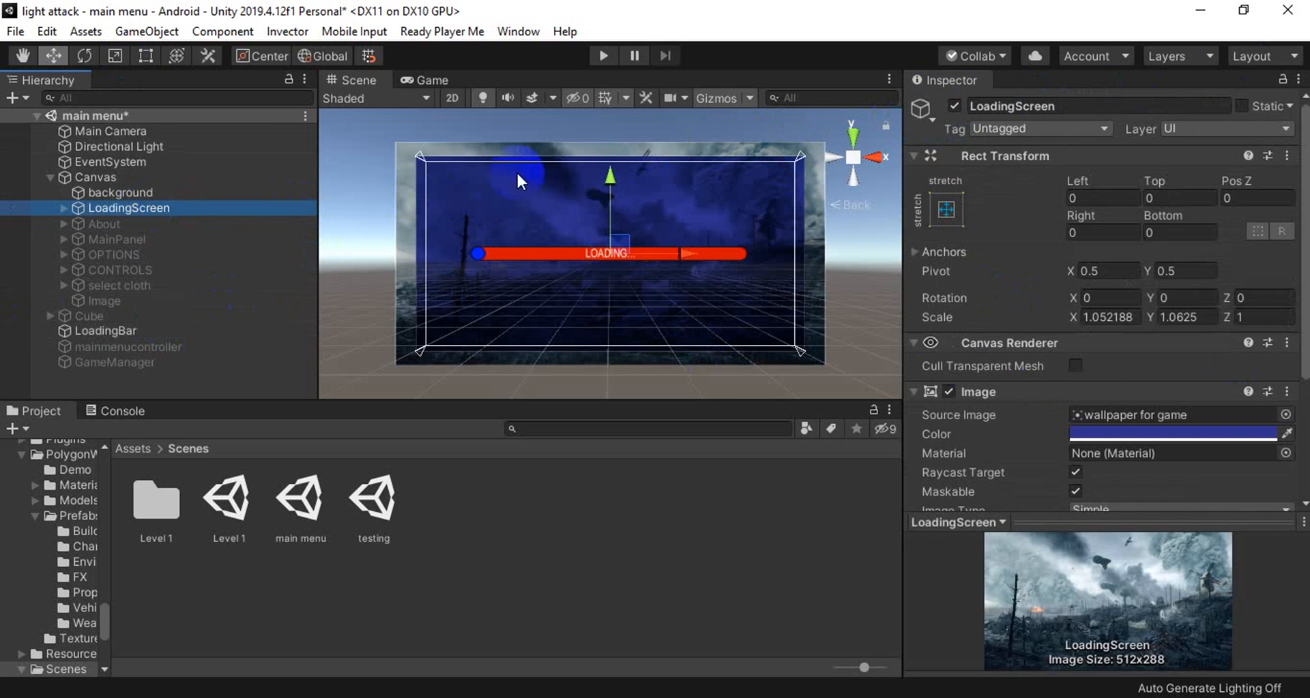
pyautogui.click(104, 332)
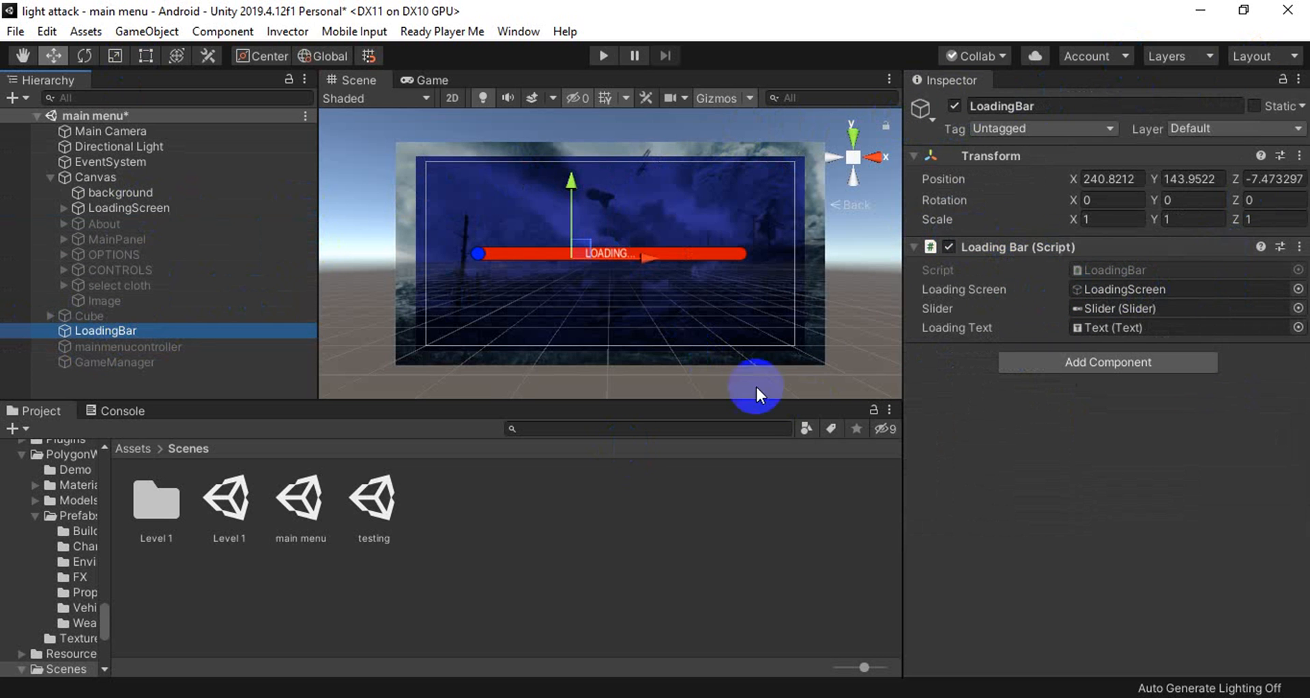
pyautogui.click(1015, 250)
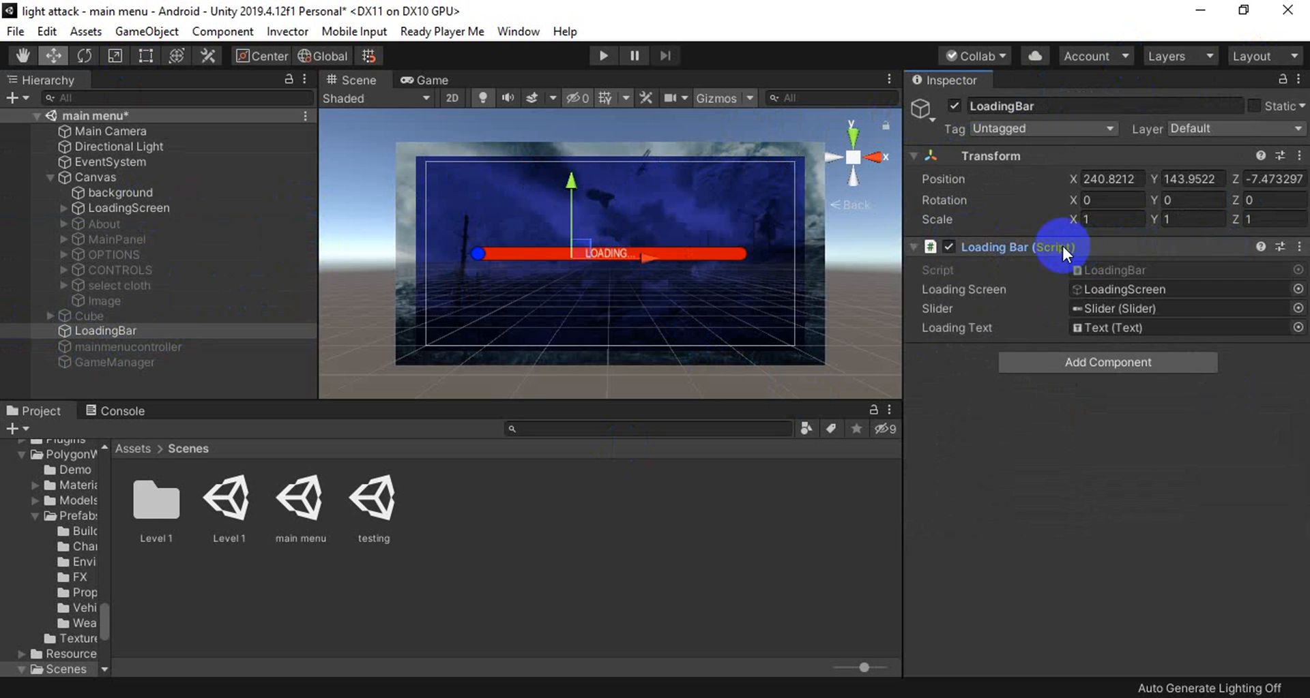
# Open the LoadingBar script from the Assets/scripts folder in Visual Studio Code
pyautogui.click(135, 448)
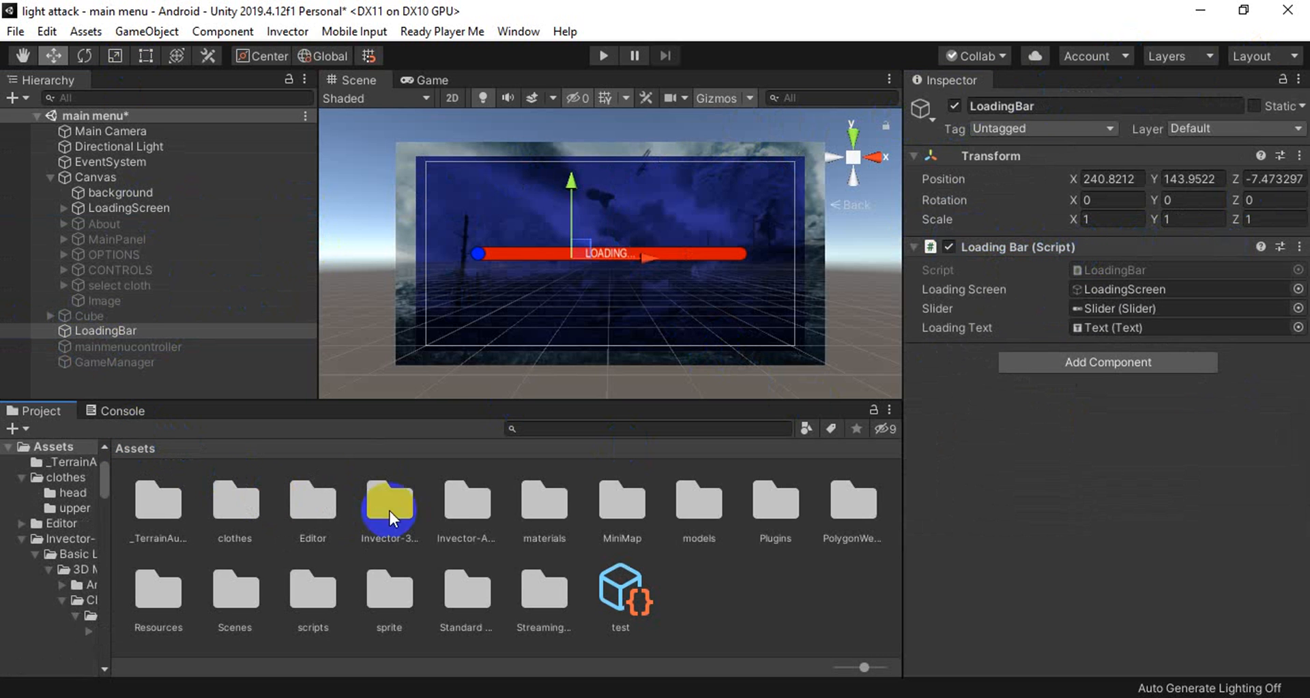
pyautogui.doubleClick(326, 577)
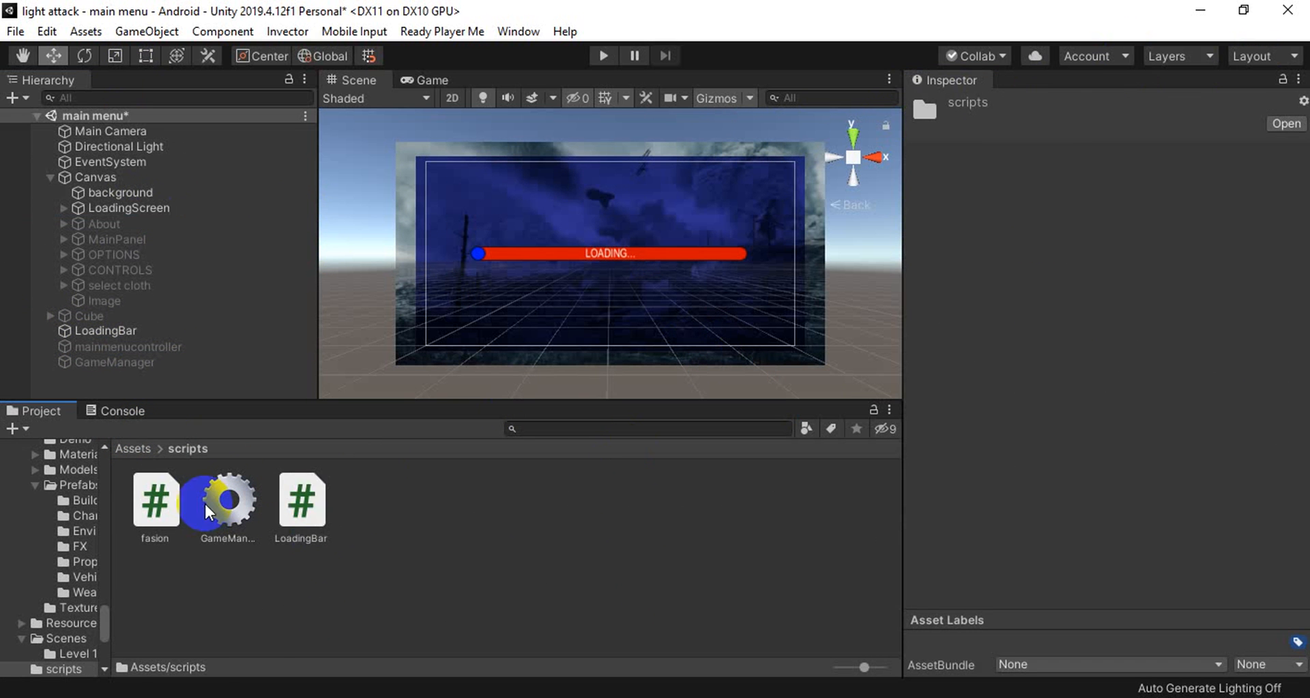
pyautogui.click(307, 504)
pyautogui.scroll(-5, 1207, 622)
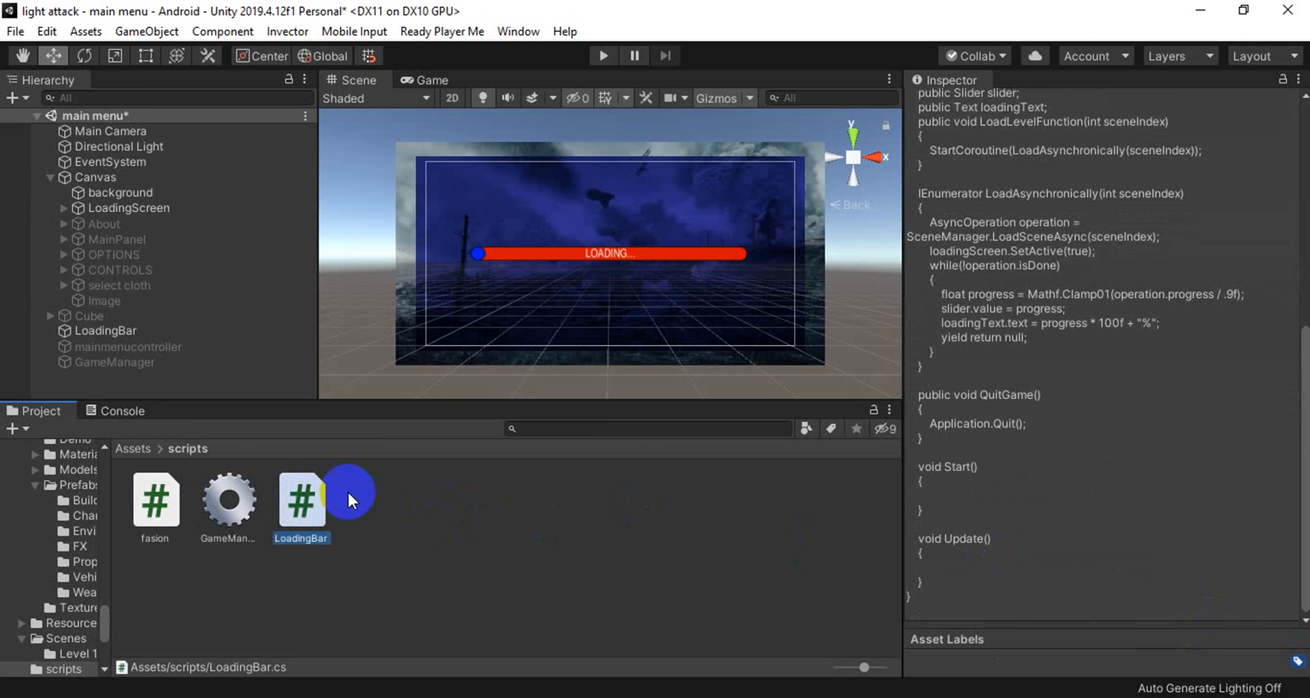
pyautogui.doubleClick(313, 498)
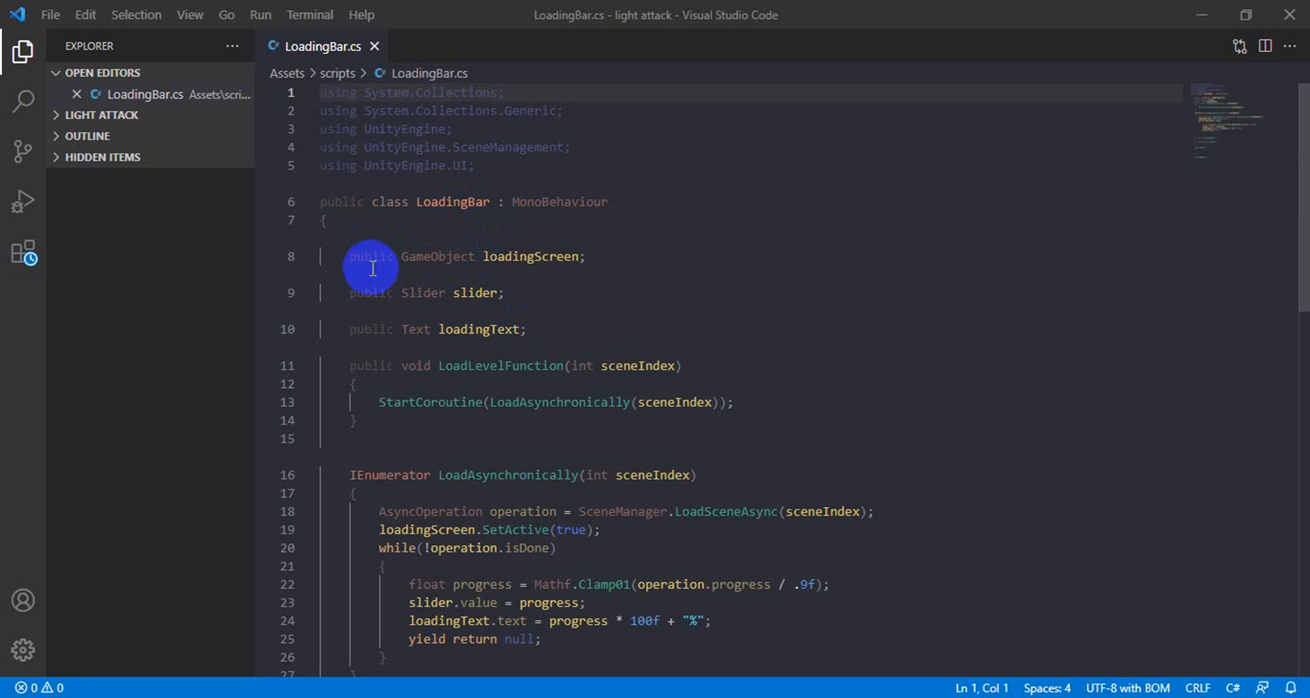
# Examine the loadingScreen, slider and loadingText variable declarations in the LoadingBar class
pyautogui.moveTo(416, 257); pyautogui.dragTo(598, 255)
pyautogui.click(597, 256)
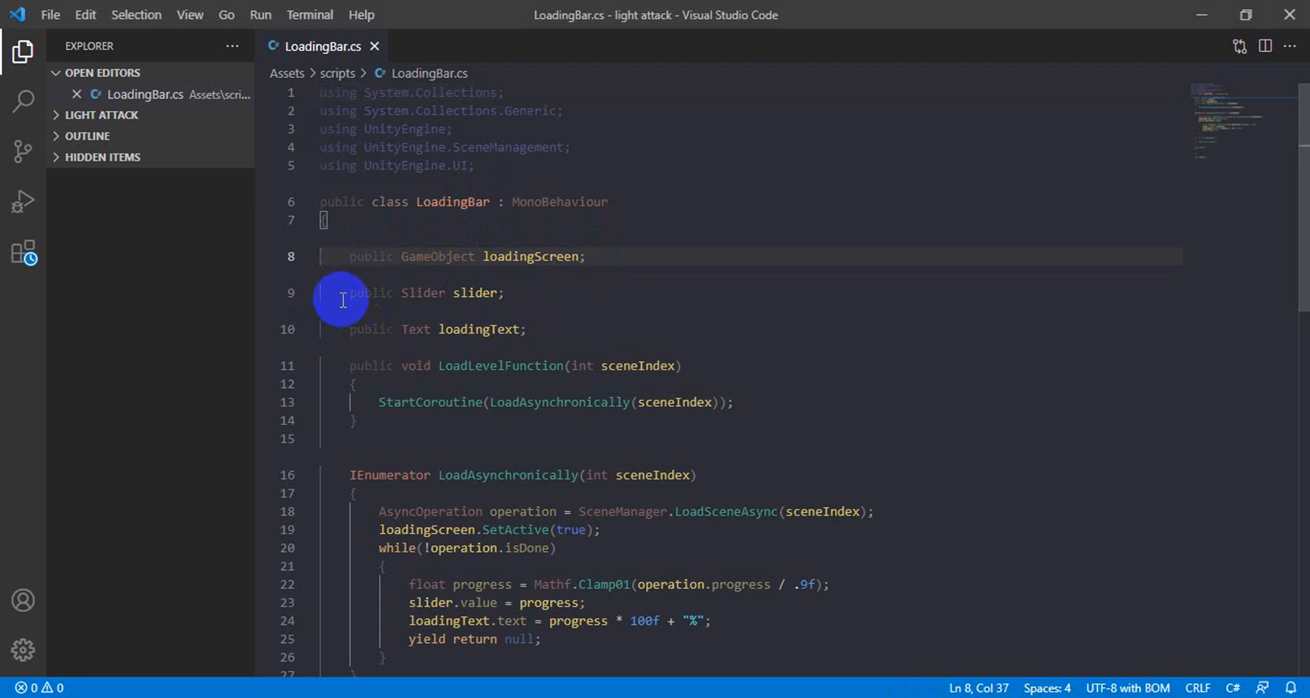
pyautogui.moveTo(341, 293); pyautogui.dragTo(492, 290)
pyautogui.click(493, 290)
pyautogui.moveTo(394, 330); pyautogui.dragTo(508, 326)
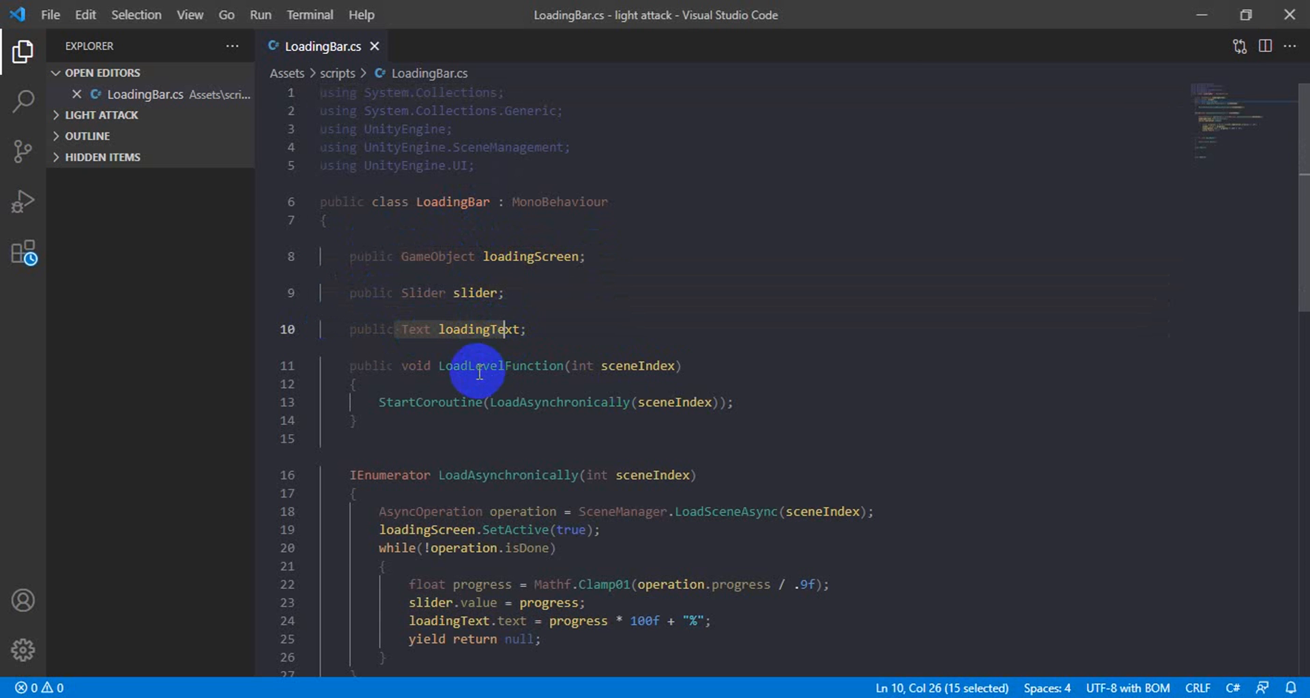
# Examine the LoadLevelFunction method and the LoadAsynchronically coroutine, including its progress, slider and loadingText lines
pyautogui.click(439, 366)
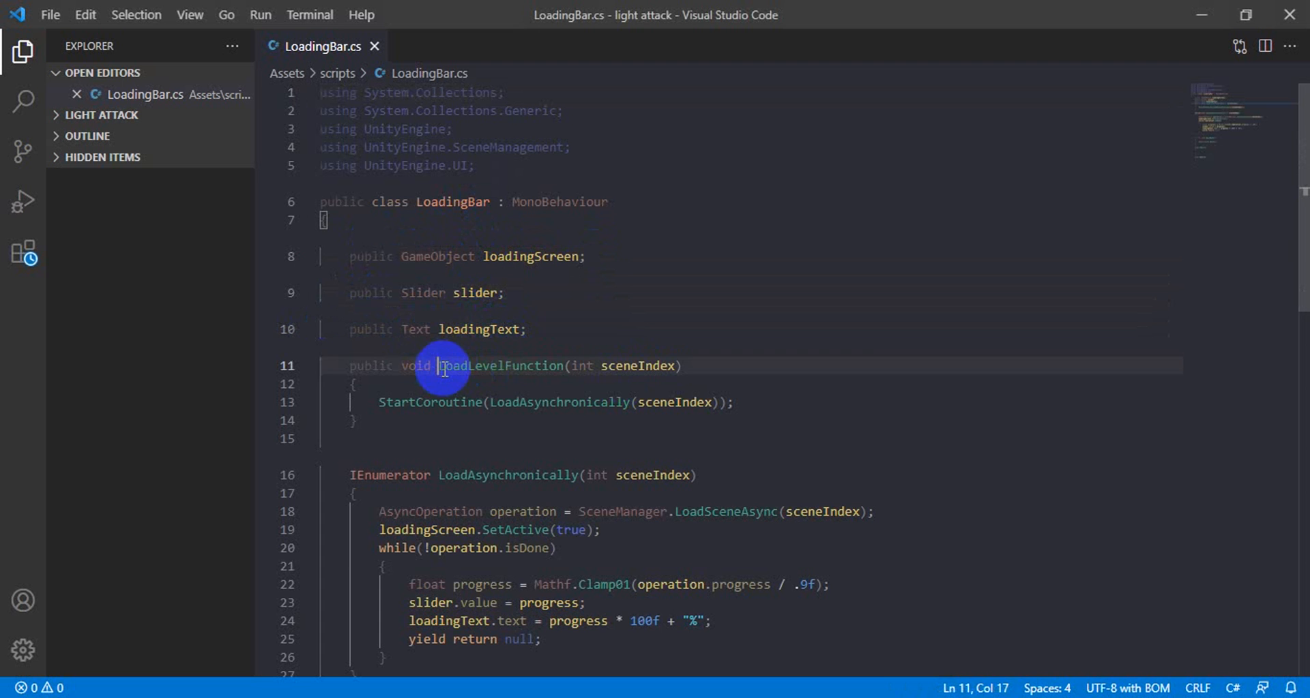
pyautogui.moveTo(443, 368); pyautogui.dragTo(561, 369)
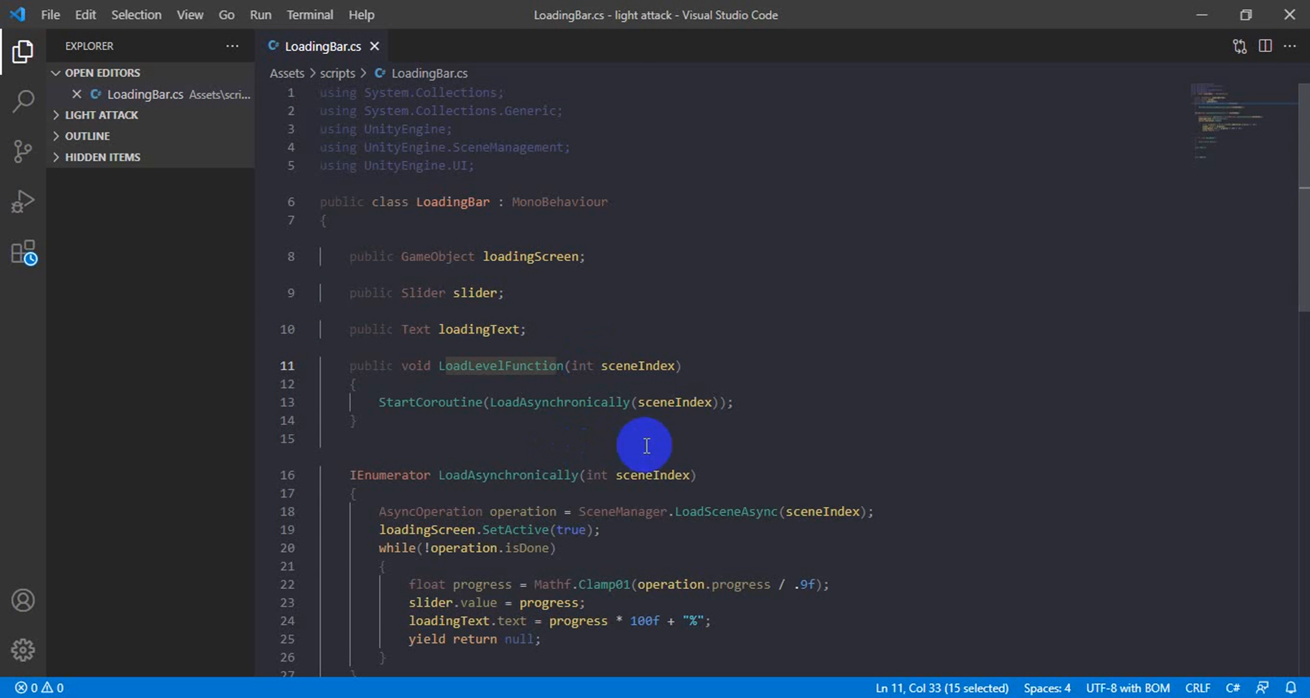
pyautogui.scroll(-1, 643, 446)
pyautogui.moveTo(438, 464); pyautogui.dragTo(648, 493)
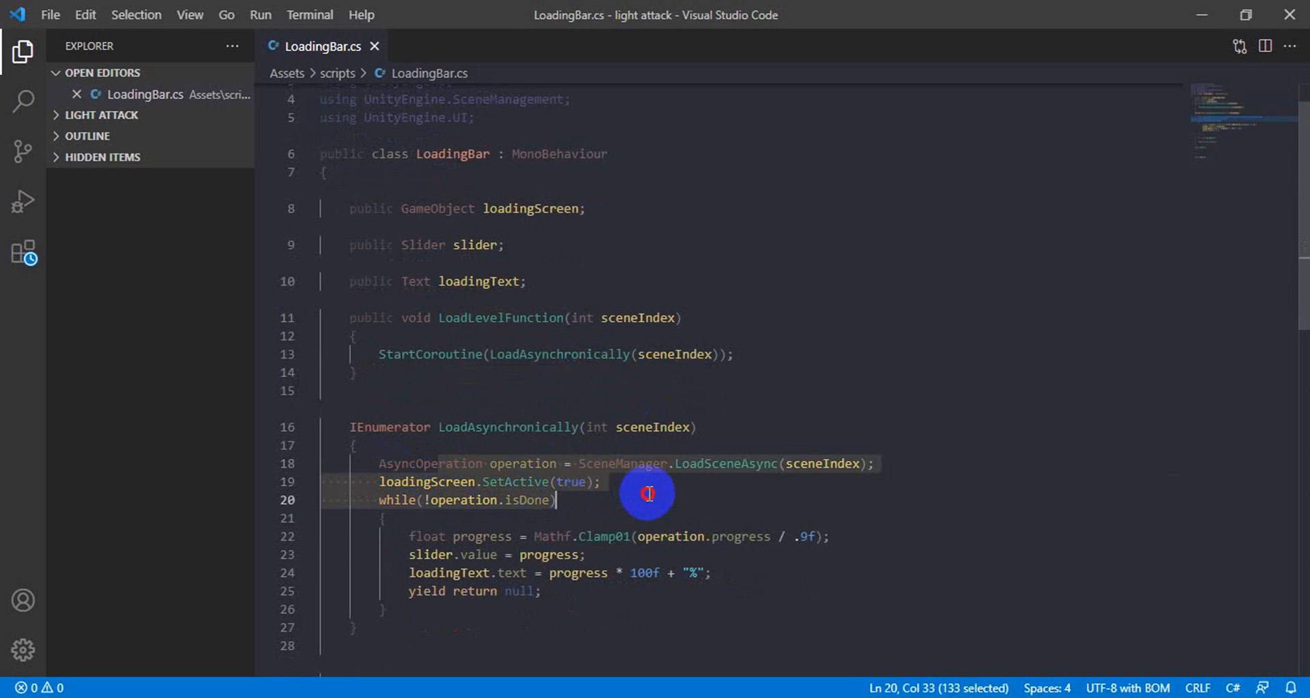
pyautogui.click(648, 493)
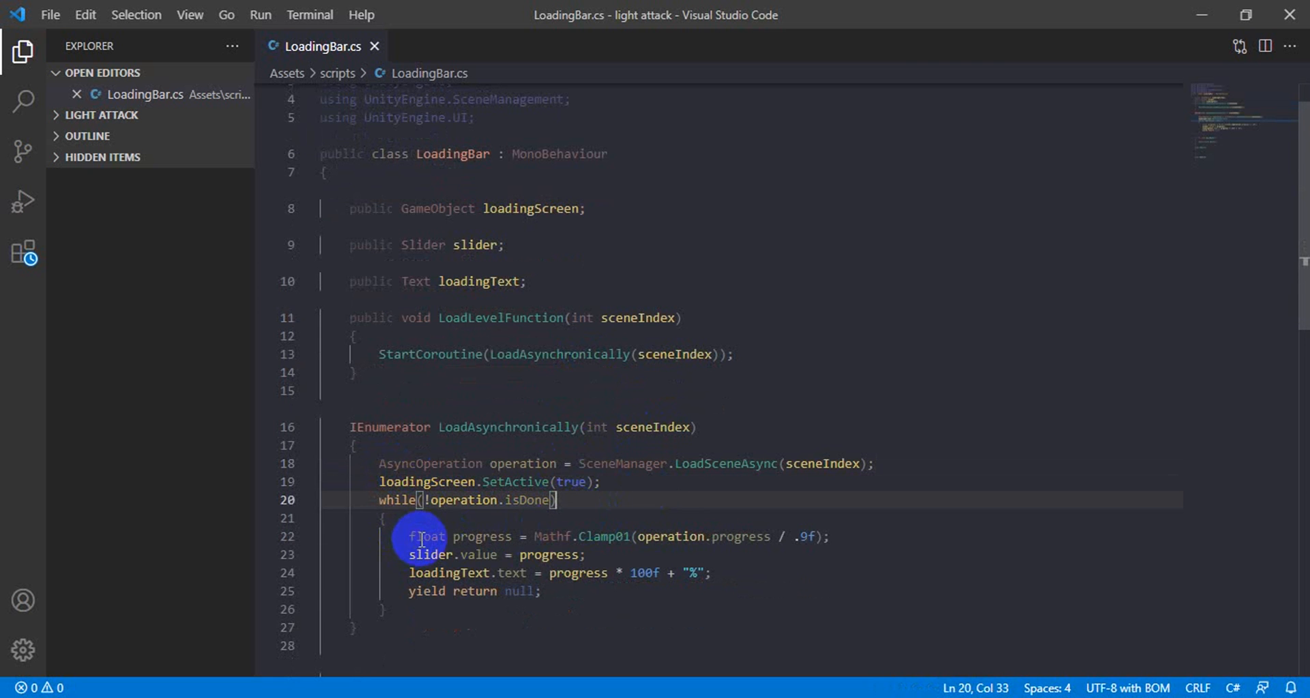
pyautogui.click(431, 573)
pyautogui.click(546, 592)
pyautogui.scroll(-3, 616, 506)
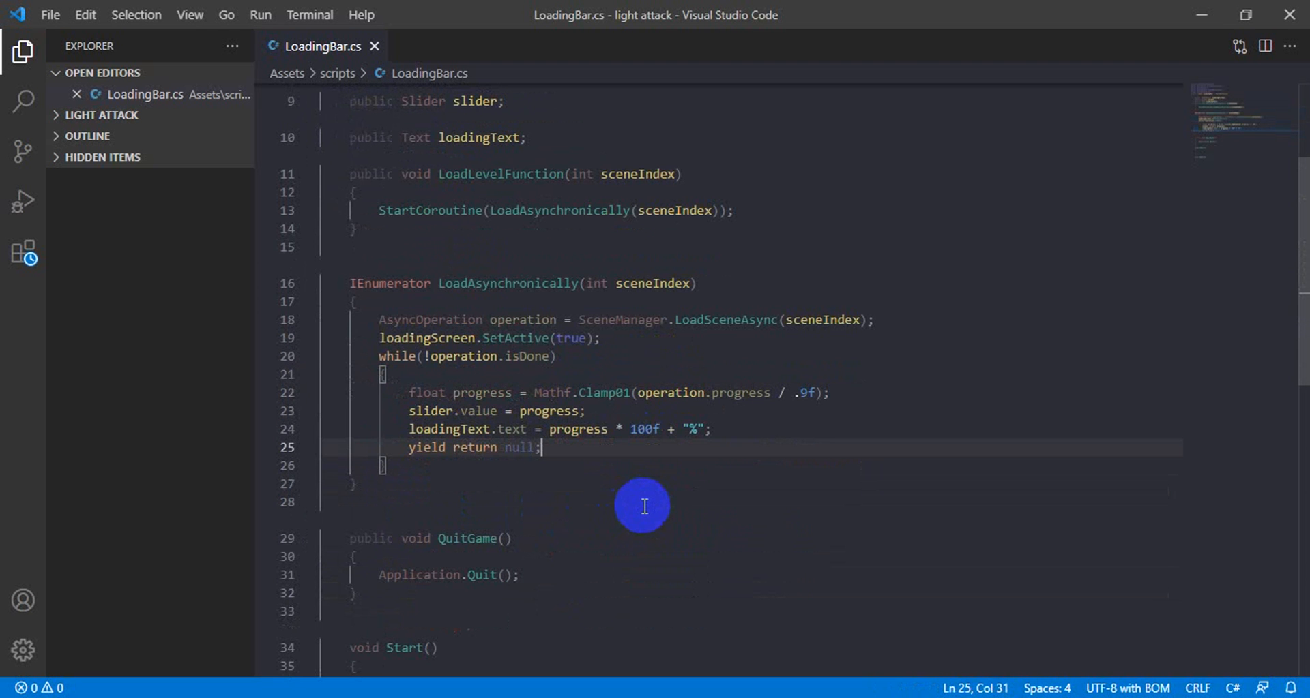
# Examine the QuitGame method and the remaining Start and Update methods of the LoadingBar script
pyautogui.scroll(-2, 644, 506)
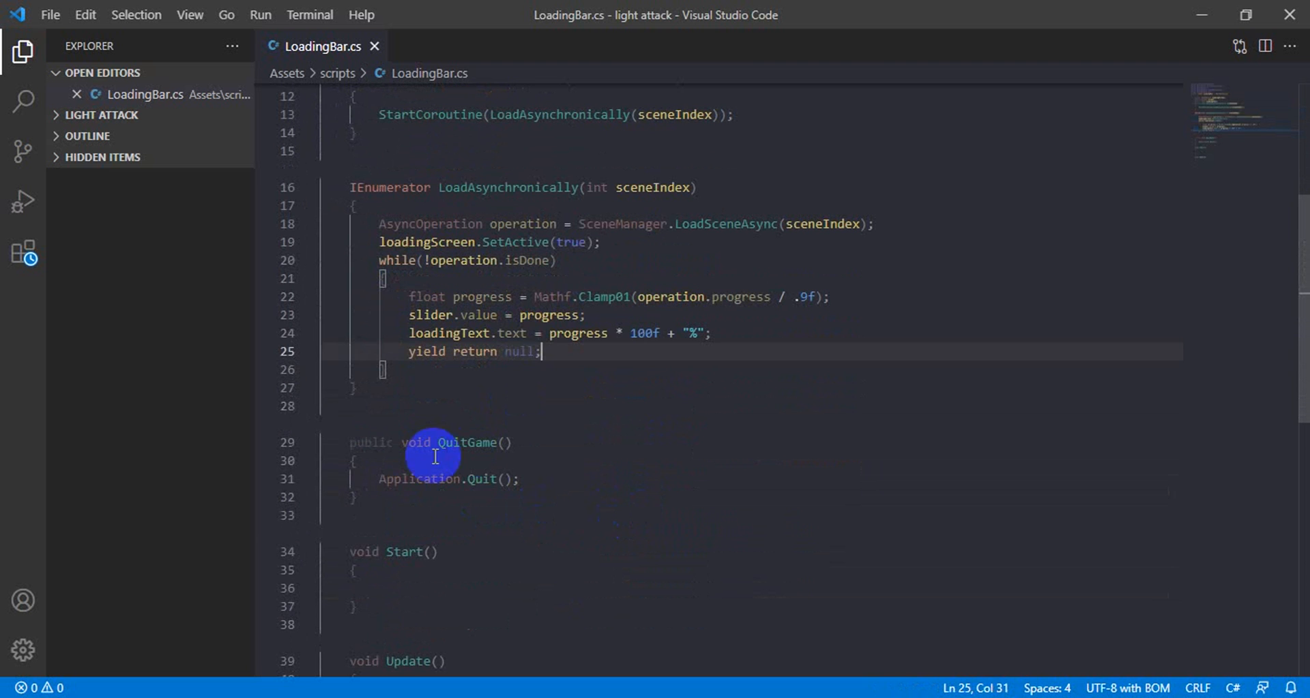
pyautogui.moveTo(393, 440); pyautogui.dragTo(575, 502)
pyautogui.click(575, 510)
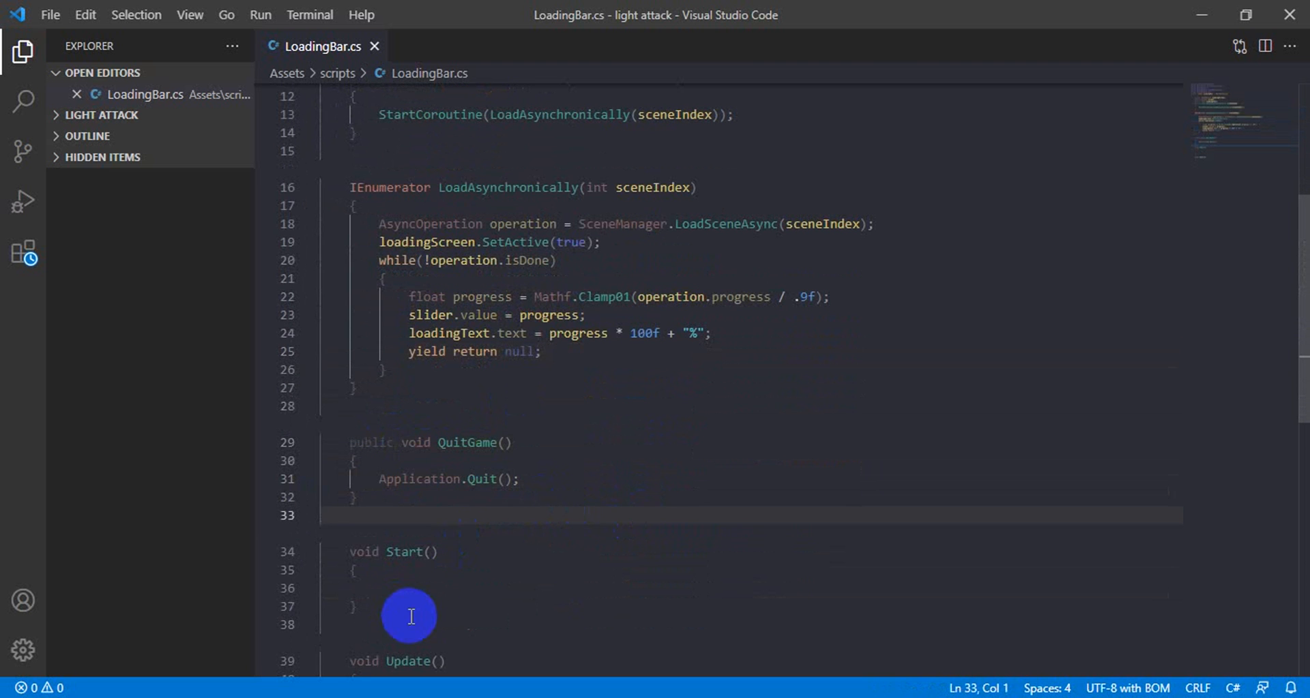
pyautogui.scroll(-3, 423, 561)
pyautogui.scroll(7, 423, 561)
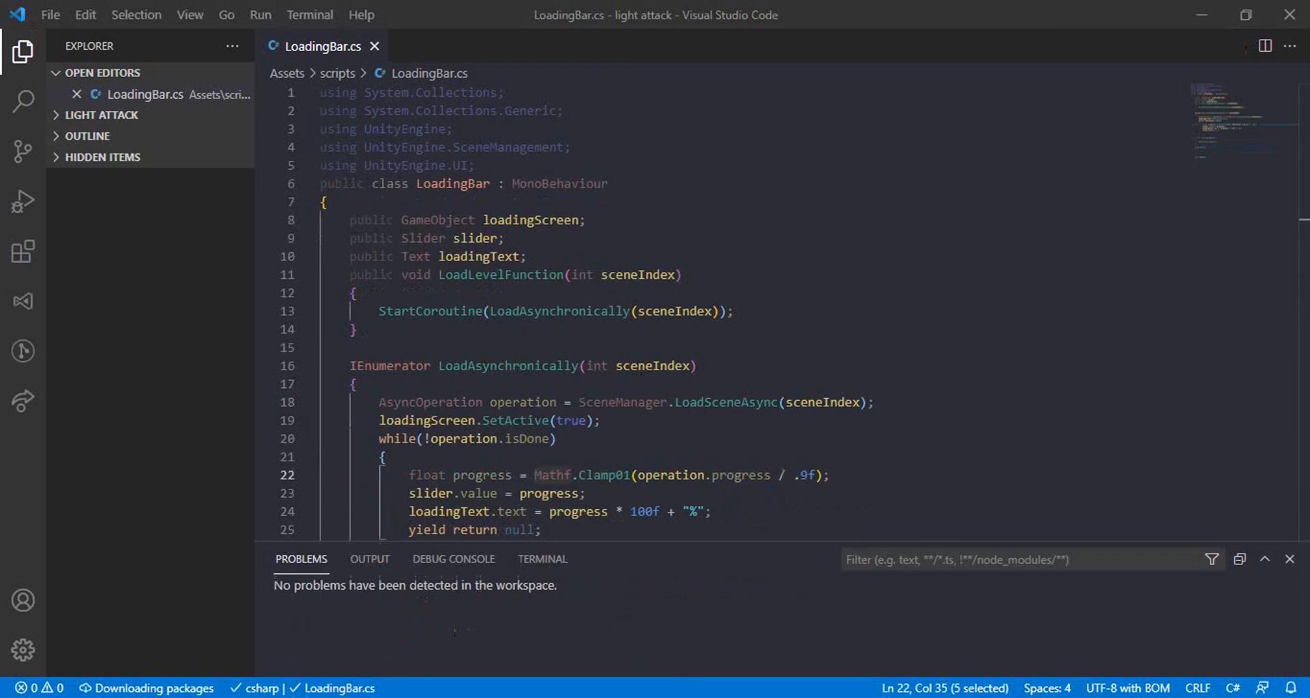
# Switch to Unity and assign the LoadingScreen object and its Slider to the LoadingBar script's Loading Screen and Slider references
pyautogui.hotkey('alt', 'Tab')
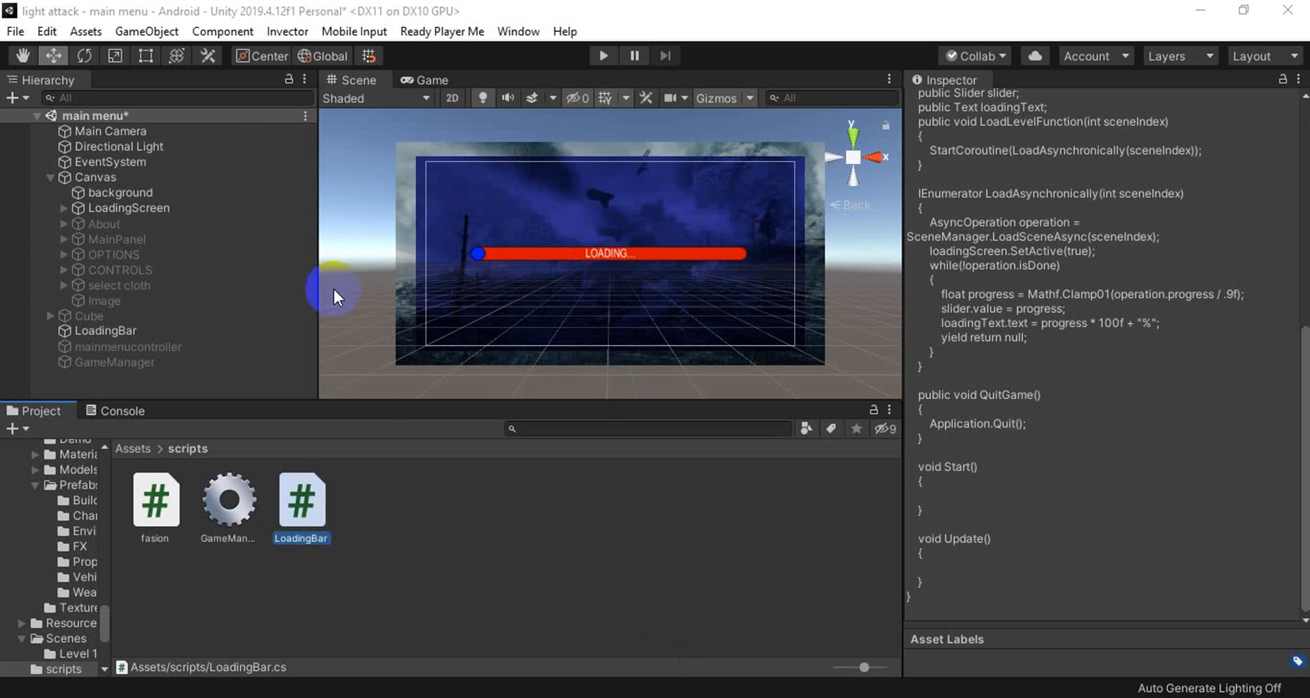
pyautogui.click(133, 316)
pyautogui.click(134, 329)
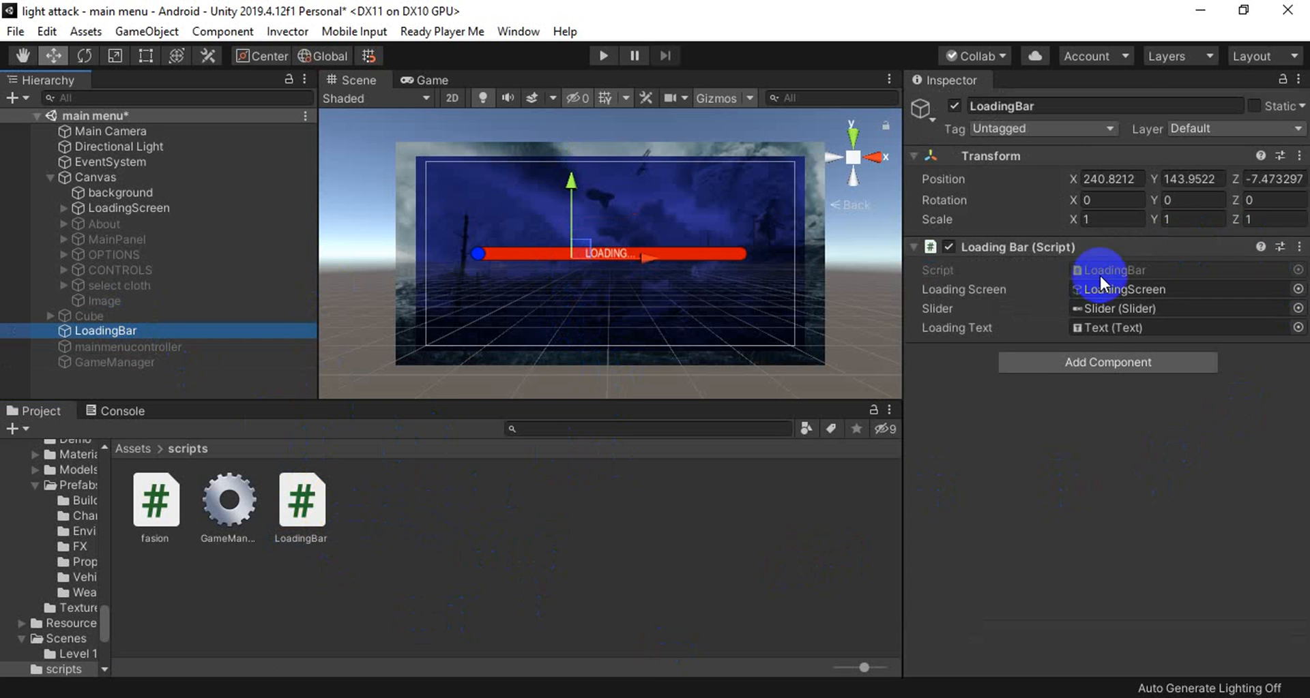
pyautogui.moveTo(162, 199); pyautogui.dragTo(1134, 295)
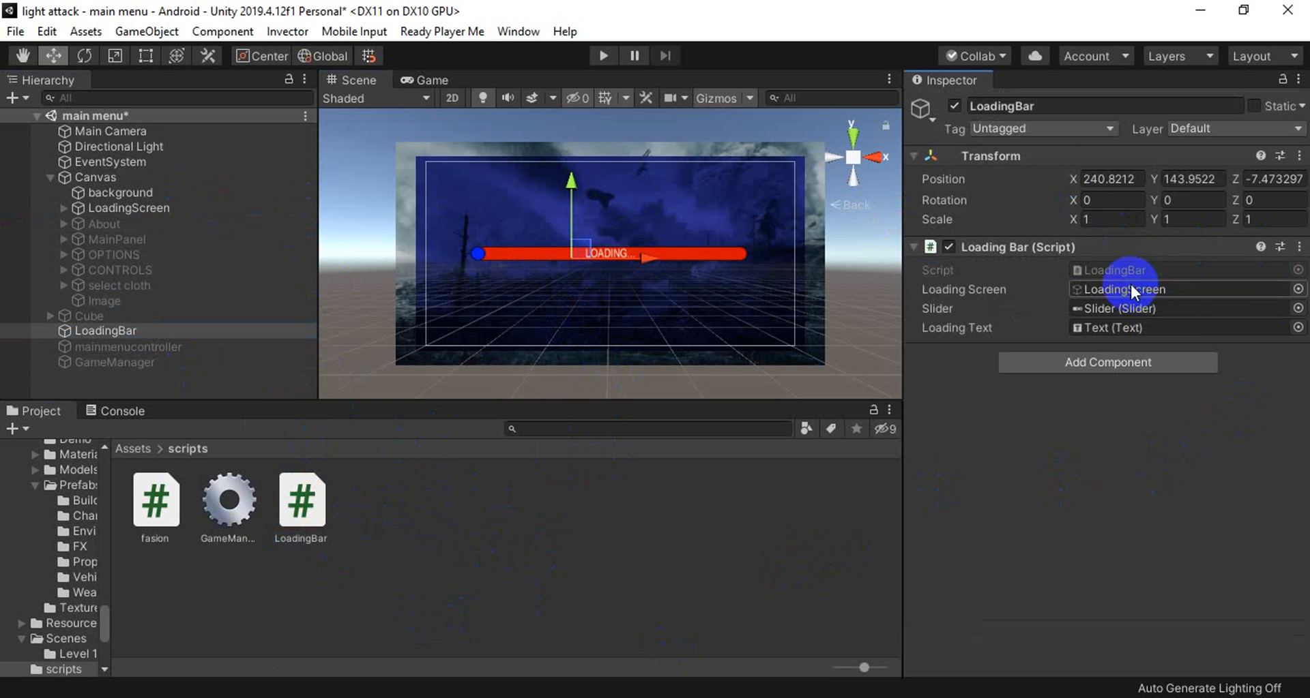
pyautogui.click(63, 208)
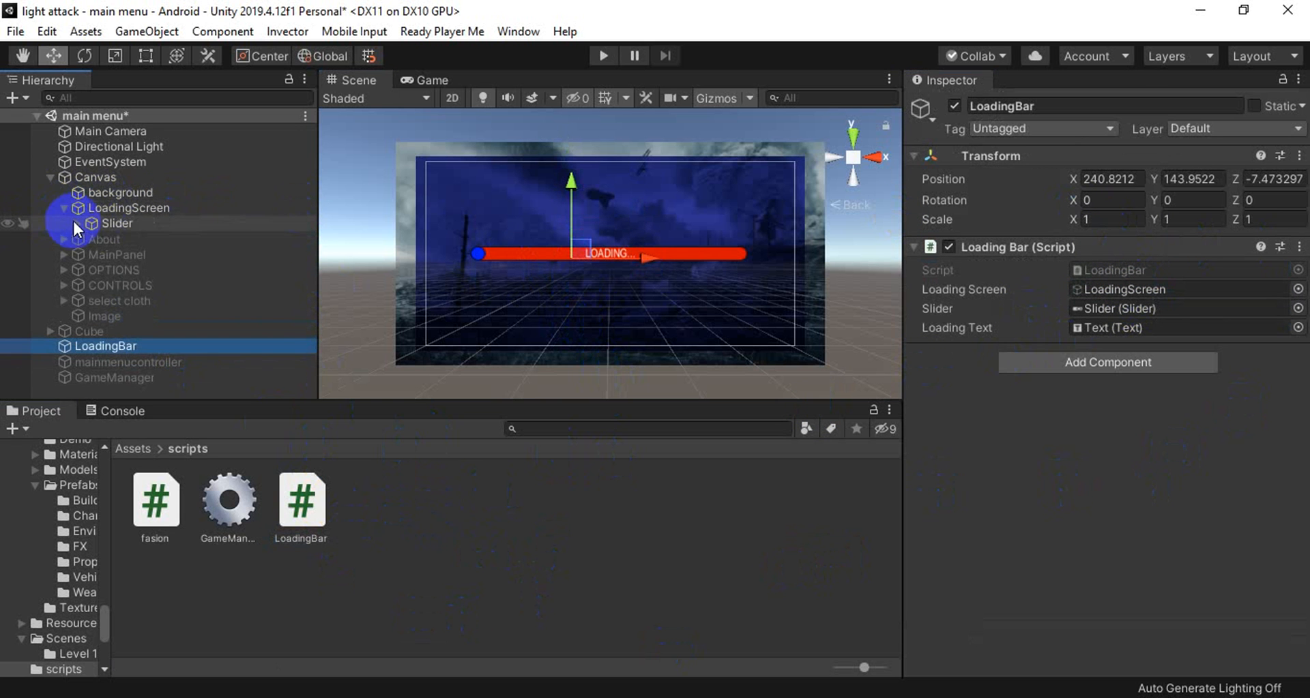
pyautogui.moveTo(106, 224); pyautogui.dragTo(1139, 310)
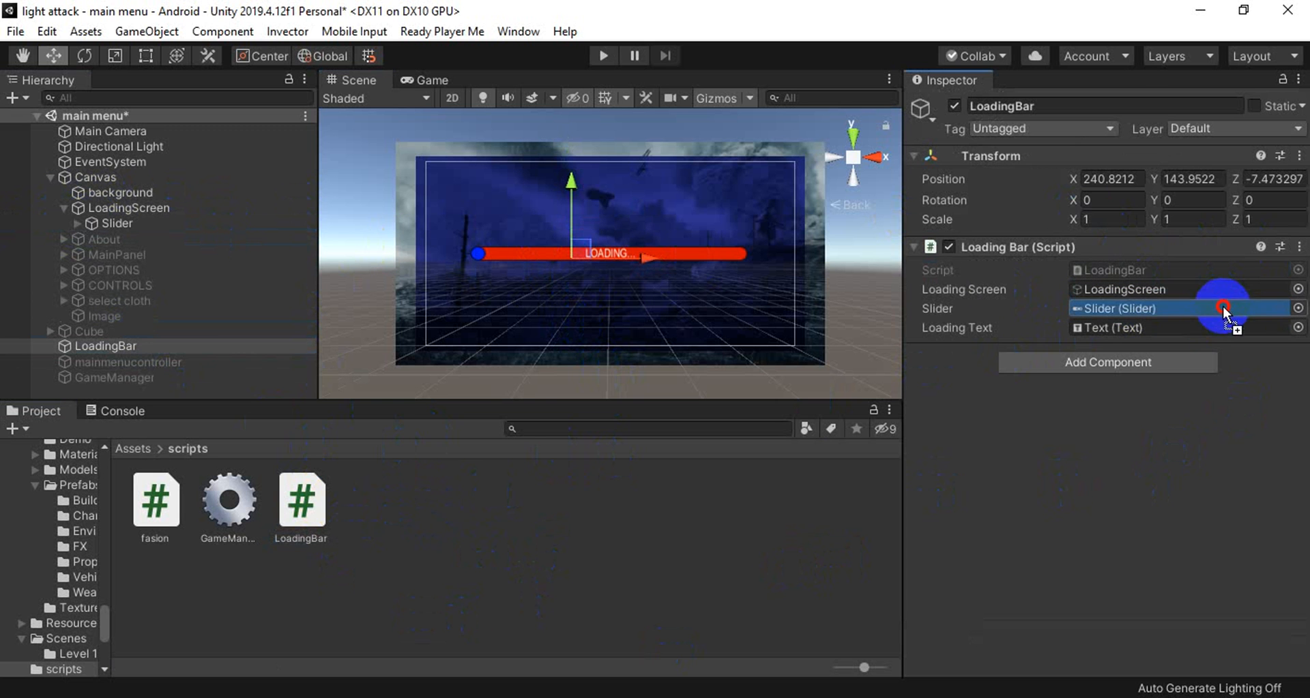
# Assign the Slider's child Text object to the LoadingBar script's Loading Text reference
pyautogui.click(1180, 329)
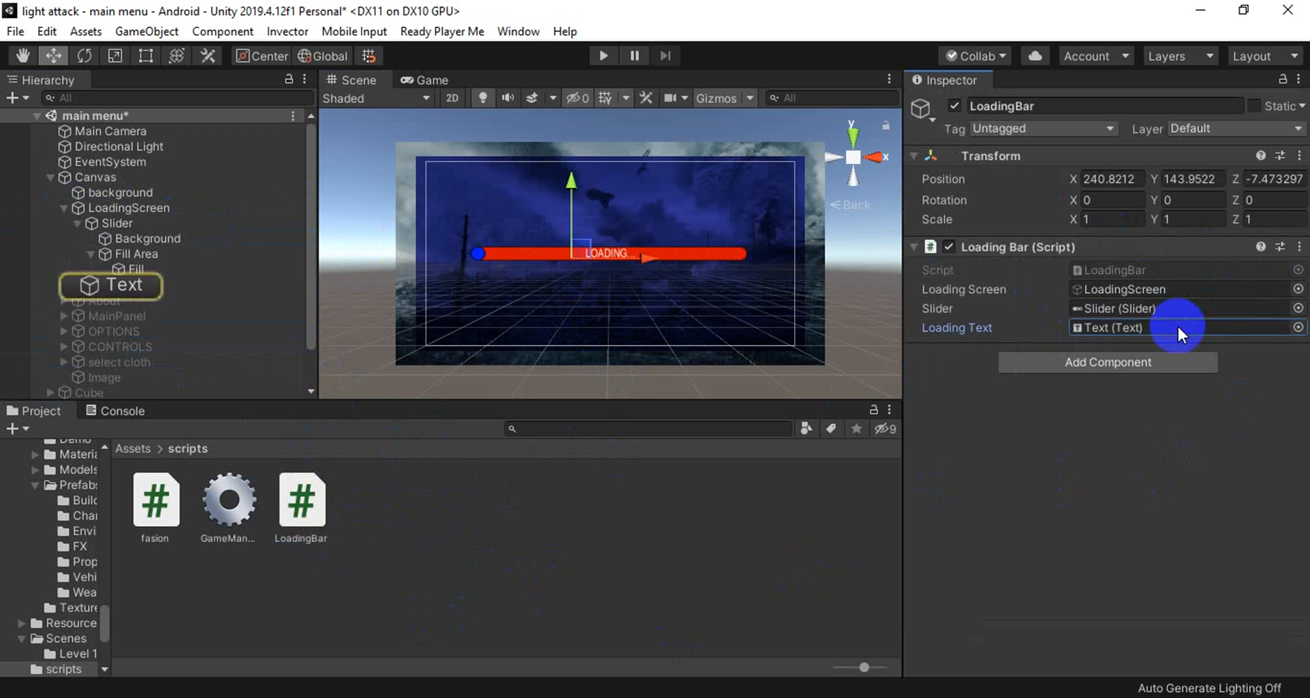
pyautogui.click(120, 284)
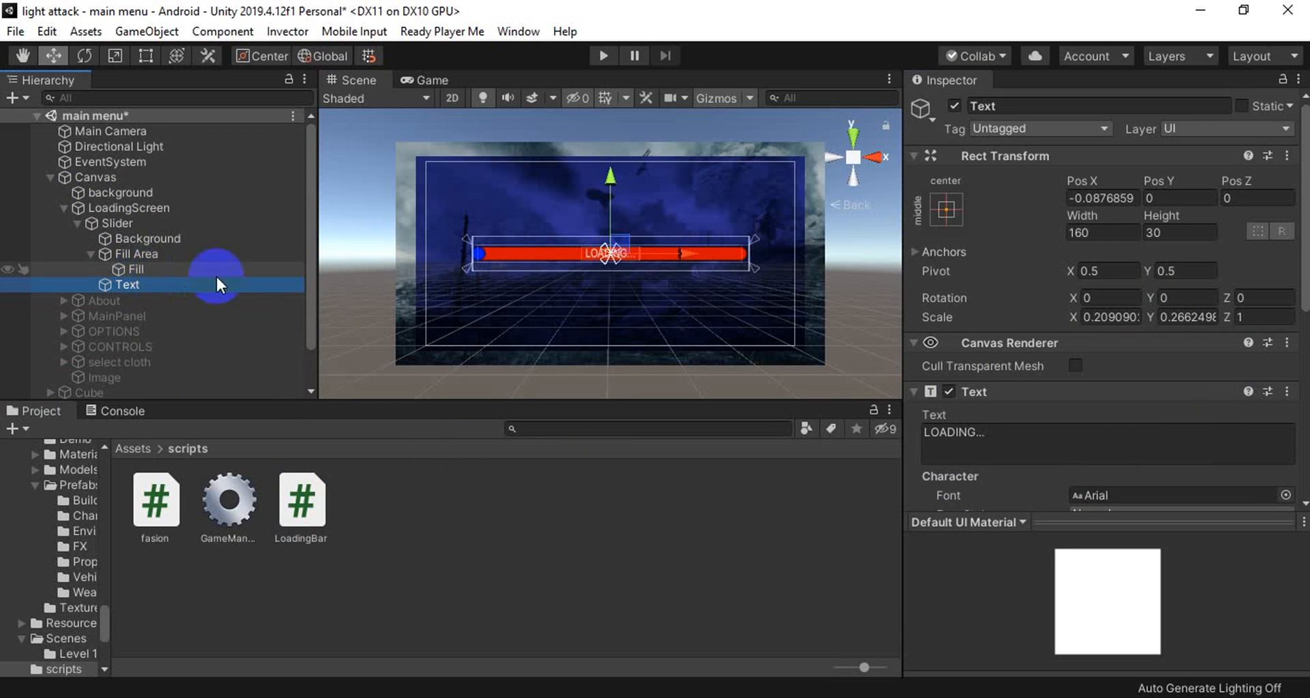
pyautogui.scroll(-2, 132, 349)
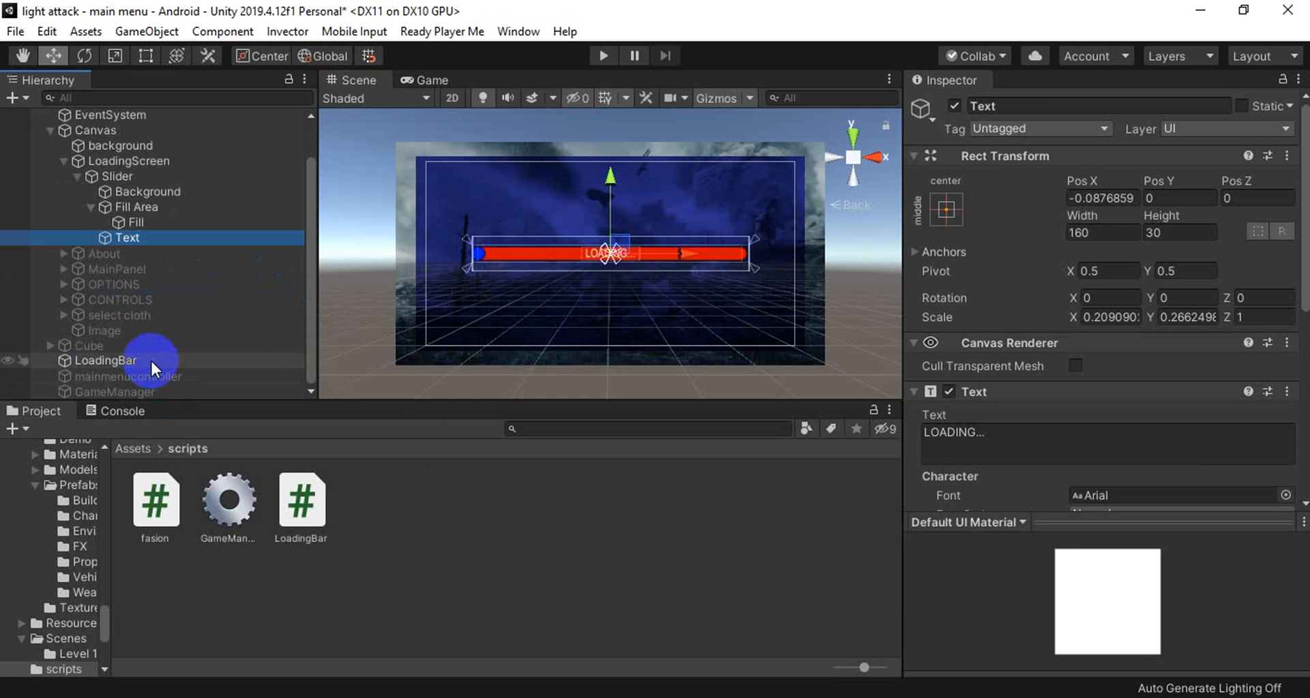
pyautogui.click(150, 361)
pyautogui.moveTo(174, 238); pyautogui.dragTo(1094, 326)
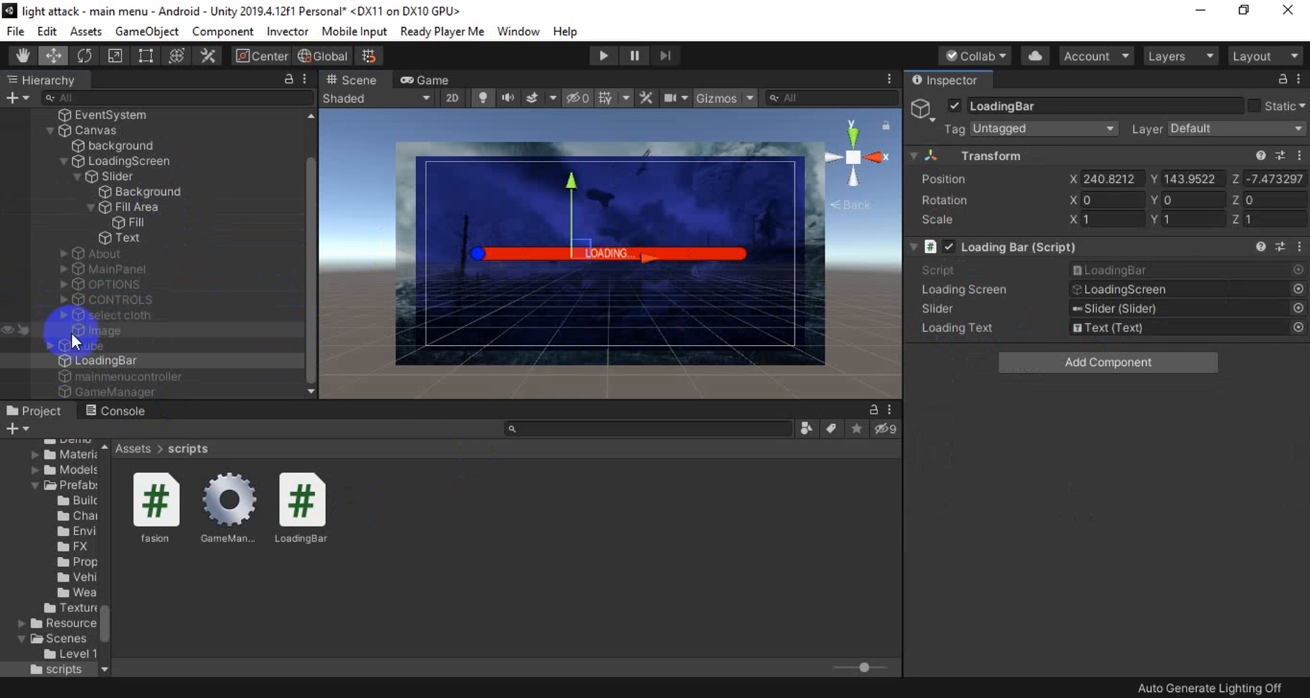
# Collapse the LoadingScreen hierarchy under the Canvas and deactivate the LoadingScreen object
pyautogui.click(52, 129)
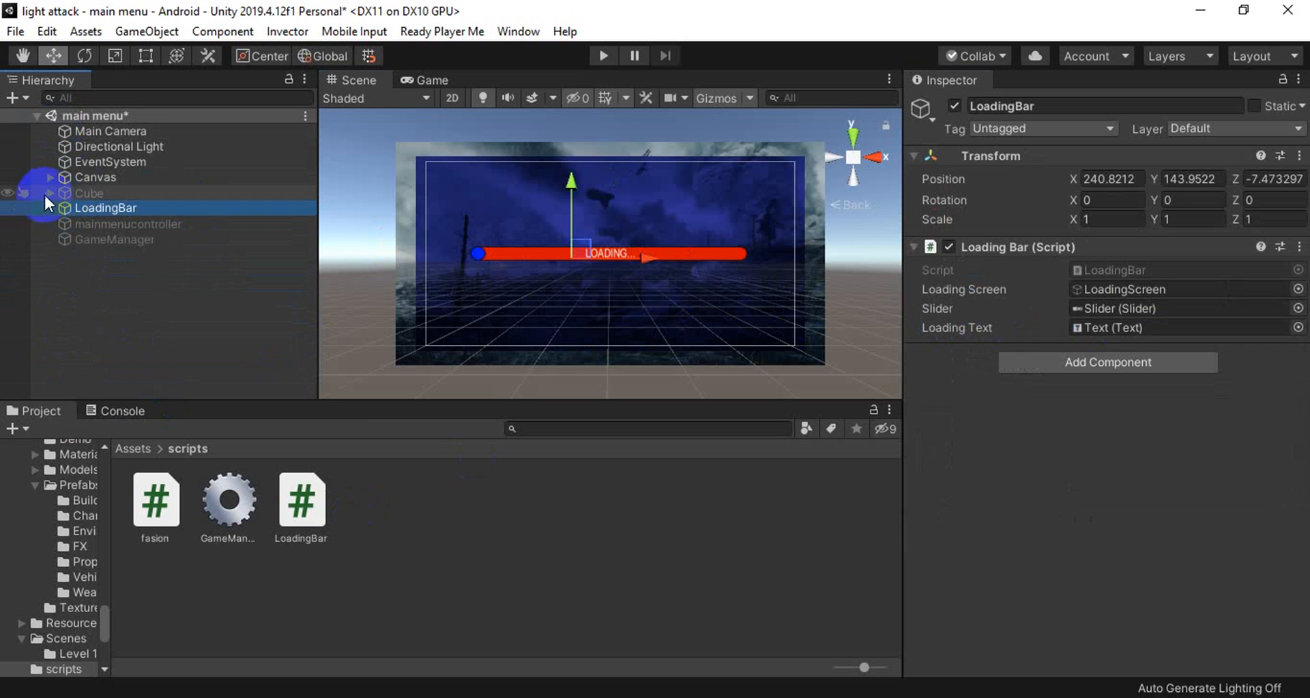
pyautogui.click(49, 176)
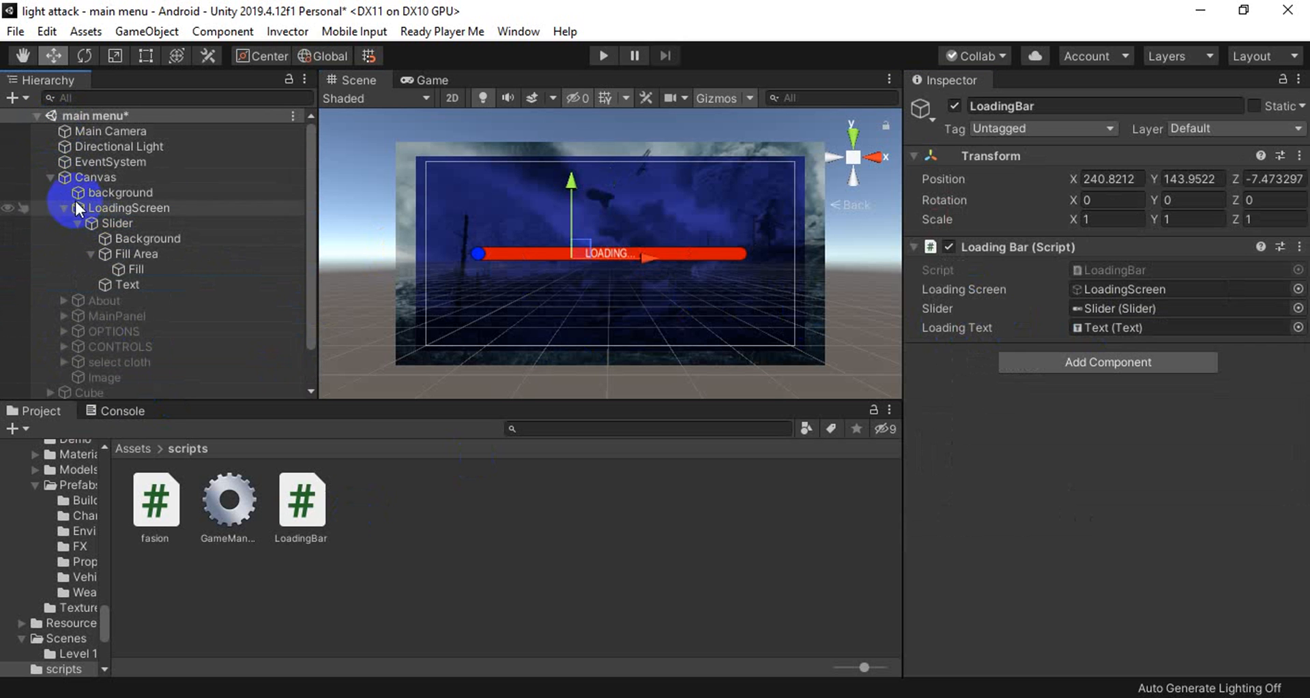
pyautogui.click(63, 207)
pyautogui.click(170, 208)
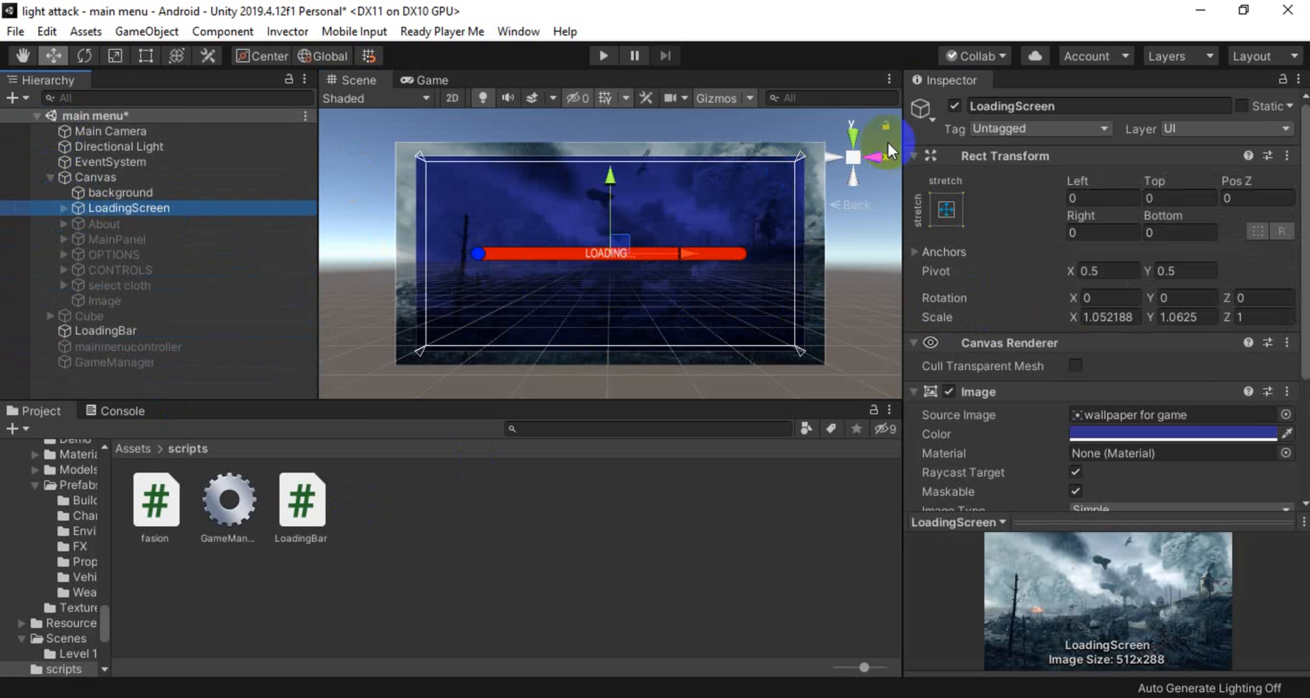
pyautogui.click(954, 107)
# Activate the MainPanel object under the Canvas
pyautogui.click(167, 238)
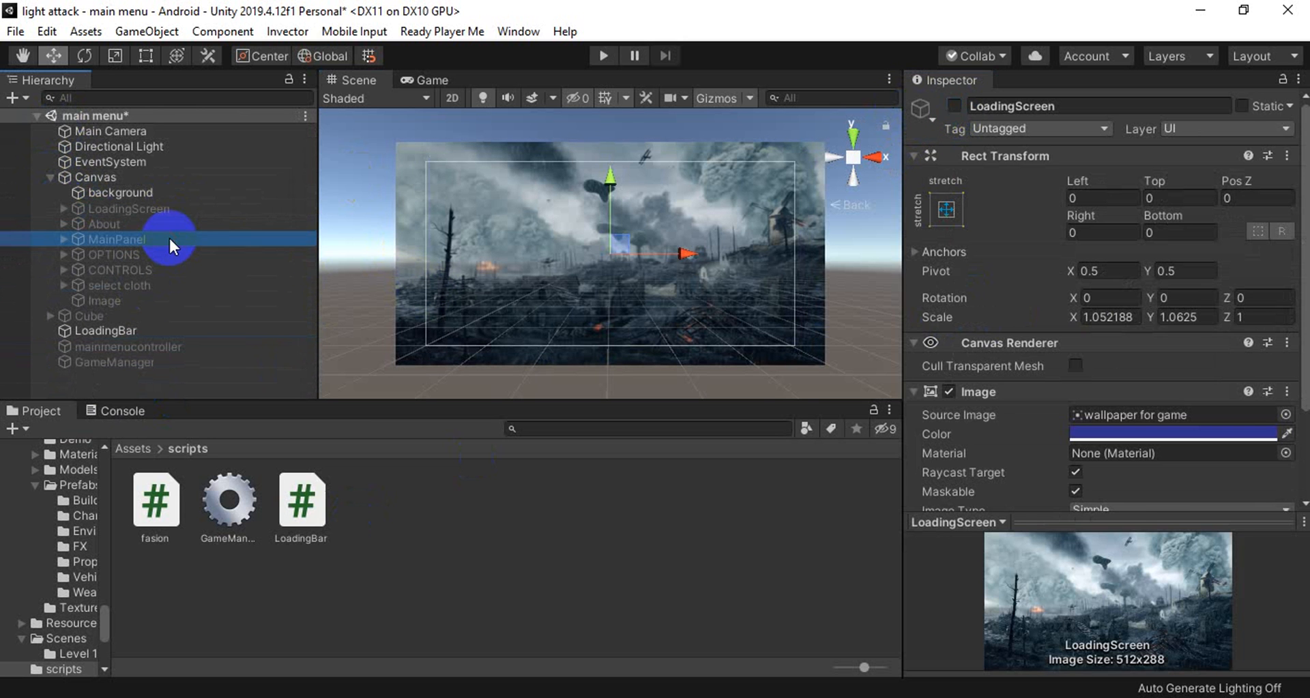
pyautogui.scroll(-3, 1104, 430)
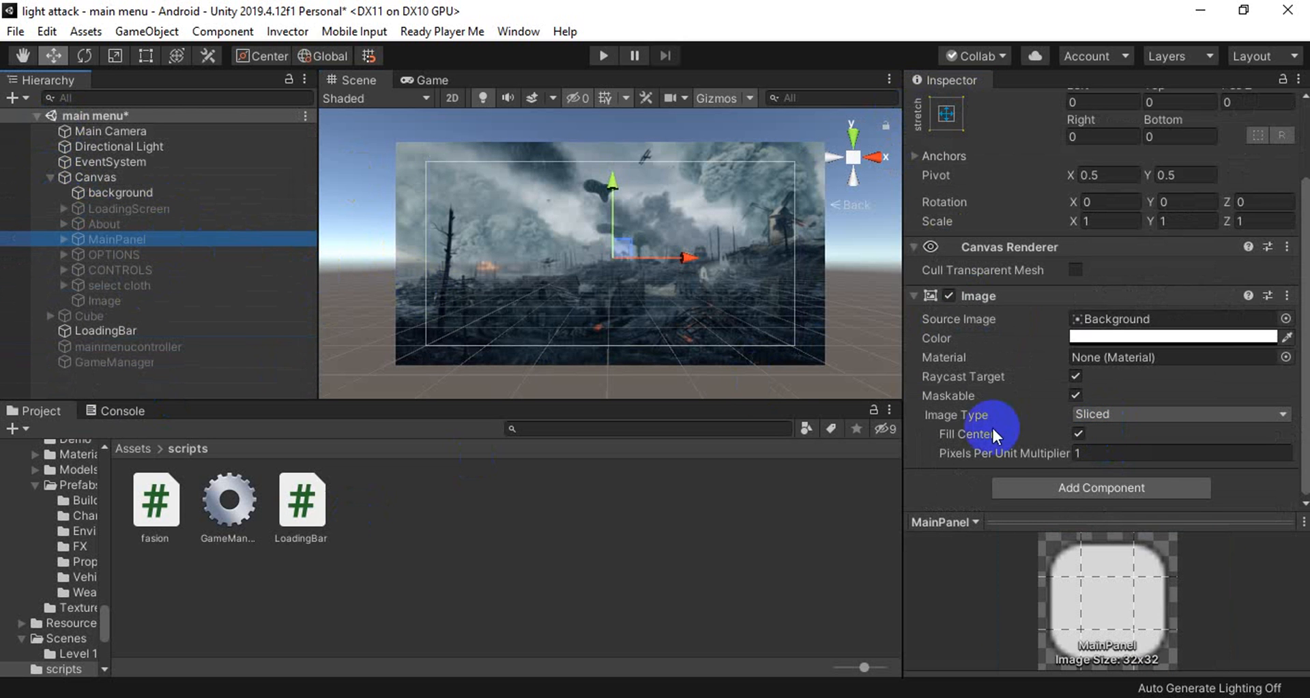
pyautogui.scroll(3, 1053, 144)
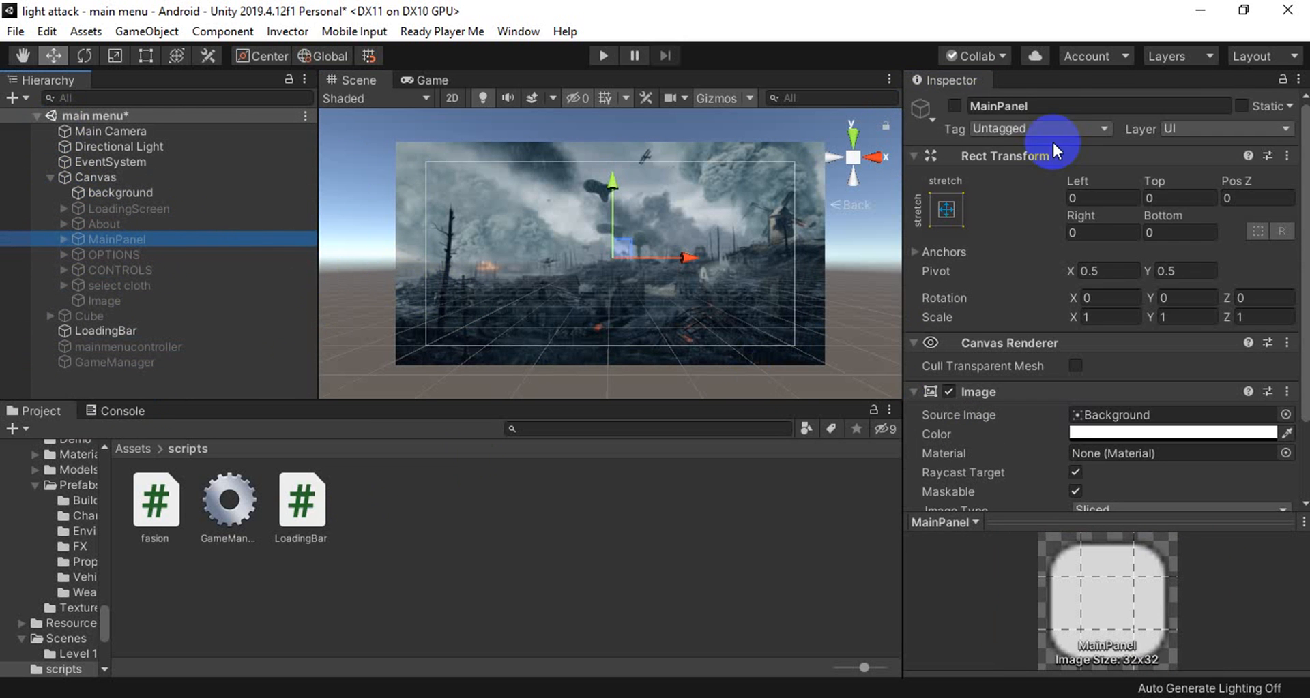
pyautogui.click(955, 106)
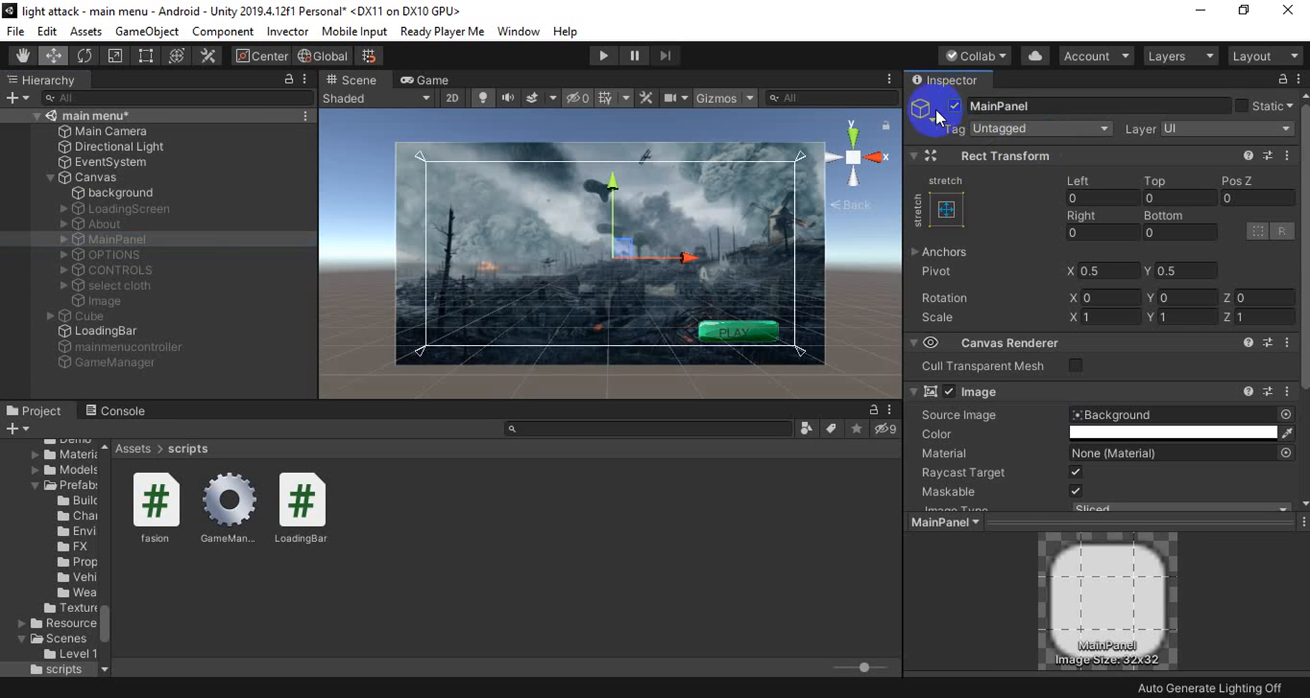
# Add a second On Click event entry to the Button object inside MainPanel
pyautogui.click(63, 239)
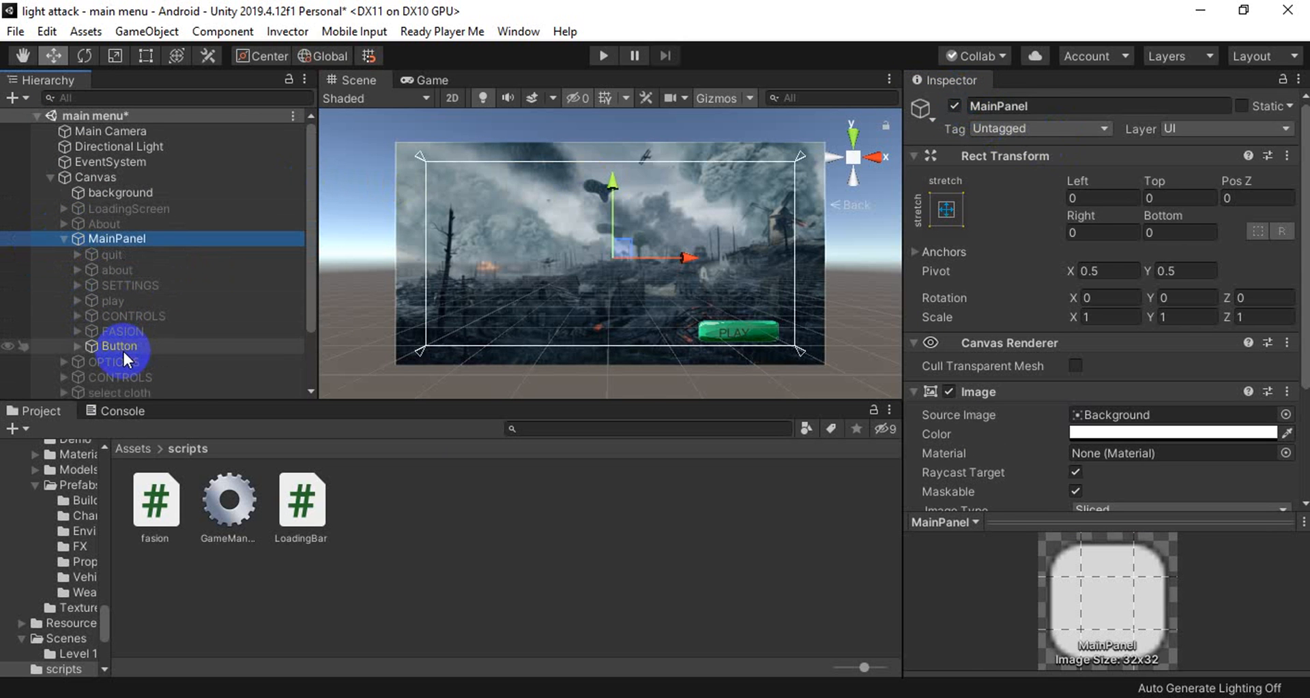
pyautogui.click(121, 348)
pyautogui.scroll(-5, 1241, 436)
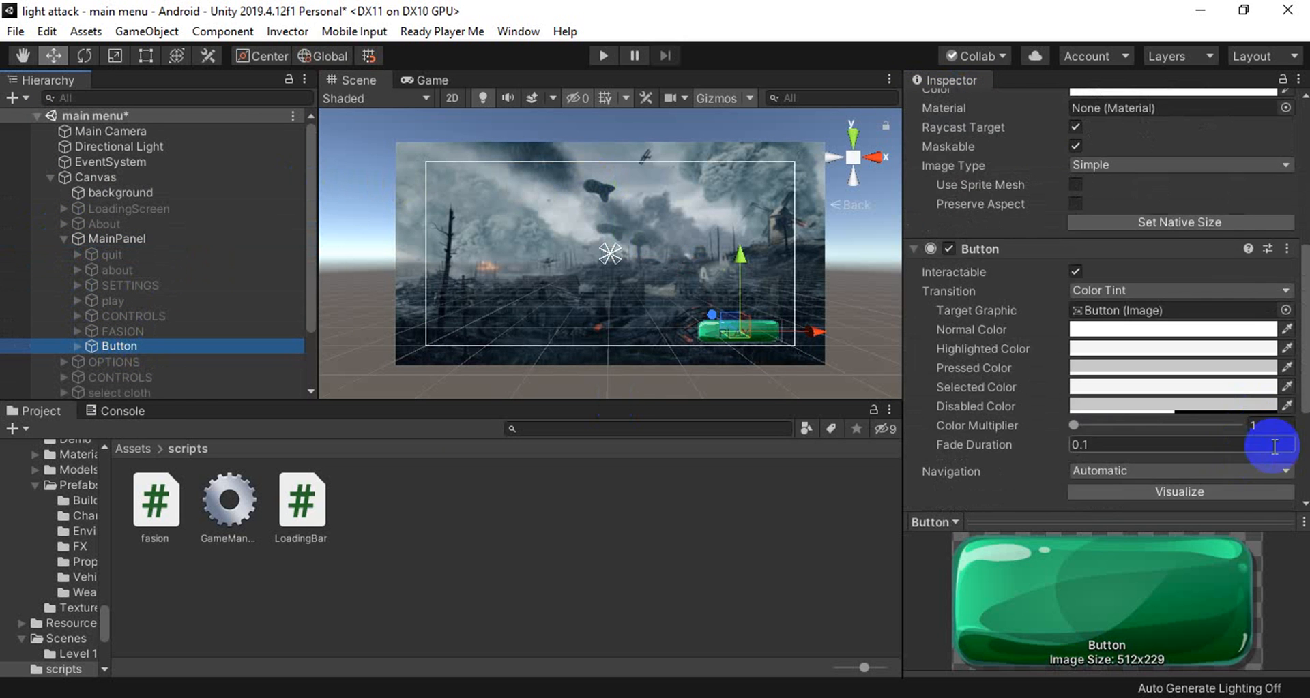
pyautogui.scroll(-5, 1274, 446)
pyautogui.click(1243, 380)
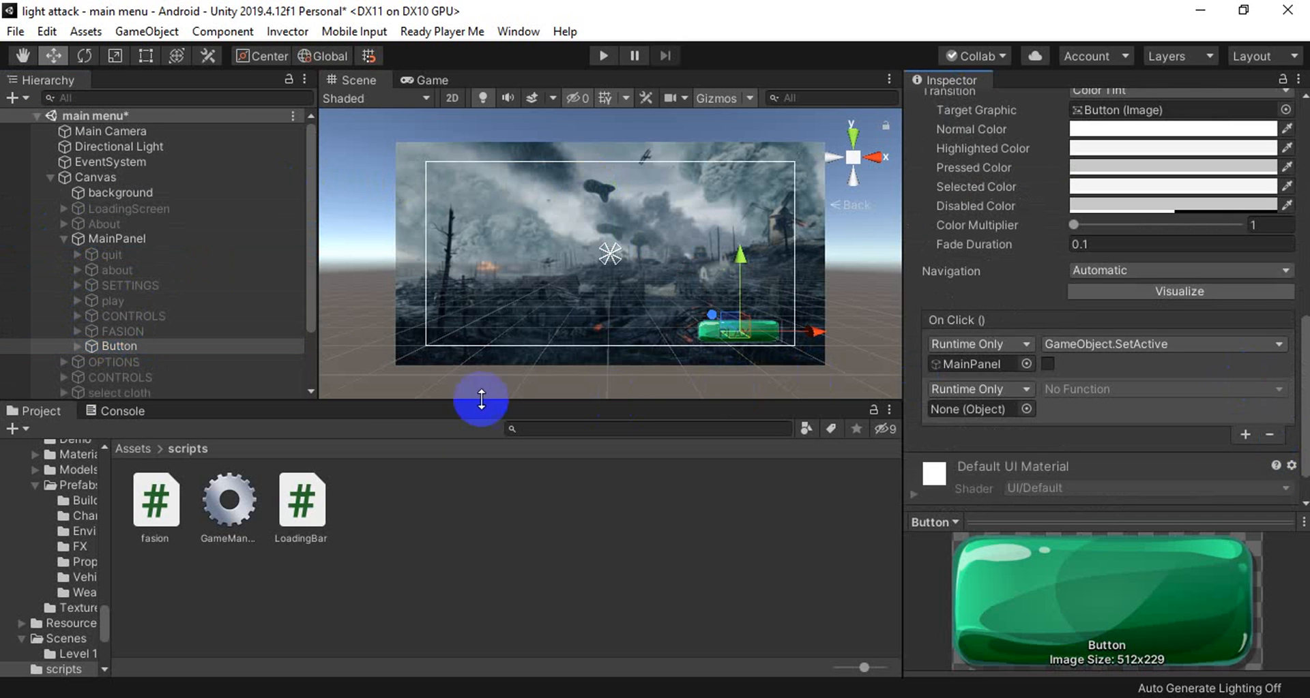
# Assign the LoadingBar object to the new On Click entry and choose its LoadLevelFunction (int) function
pyautogui.scroll(-3, 198, 295)
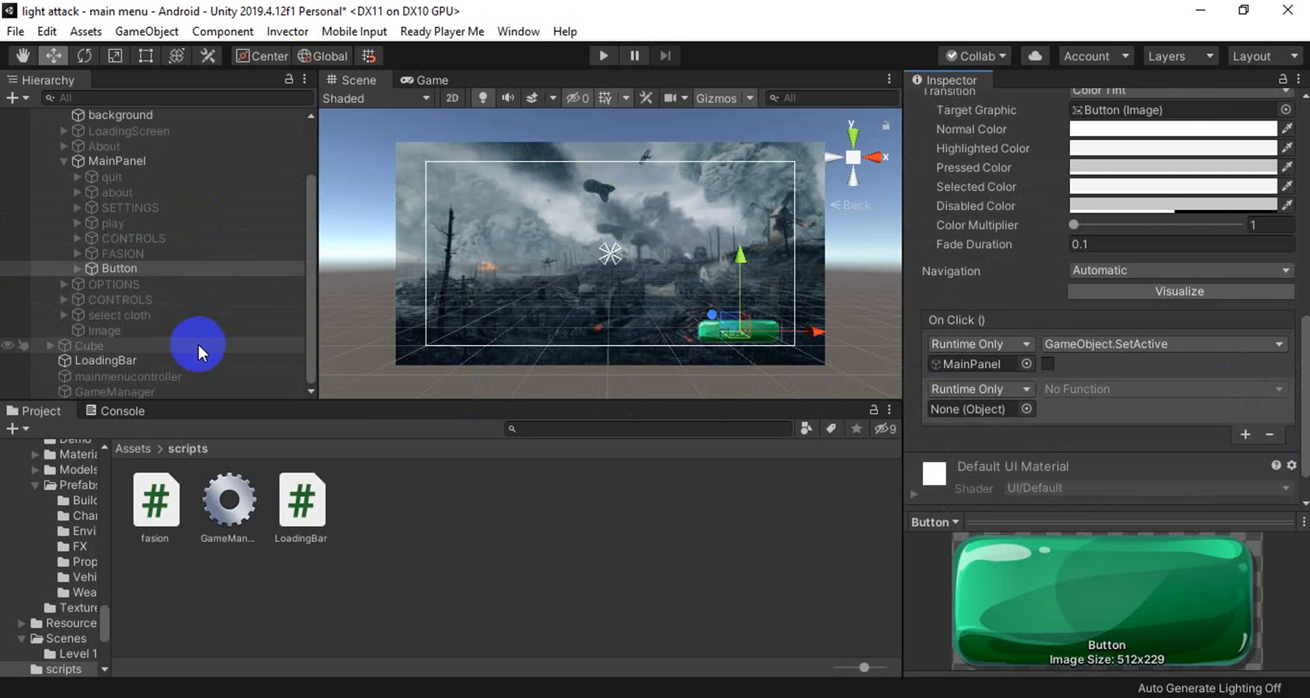
pyautogui.moveTo(185, 359); pyautogui.dragTo(960, 414)
pyautogui.click(1230, 390)
pyautogui.moveTo(1142, 477)
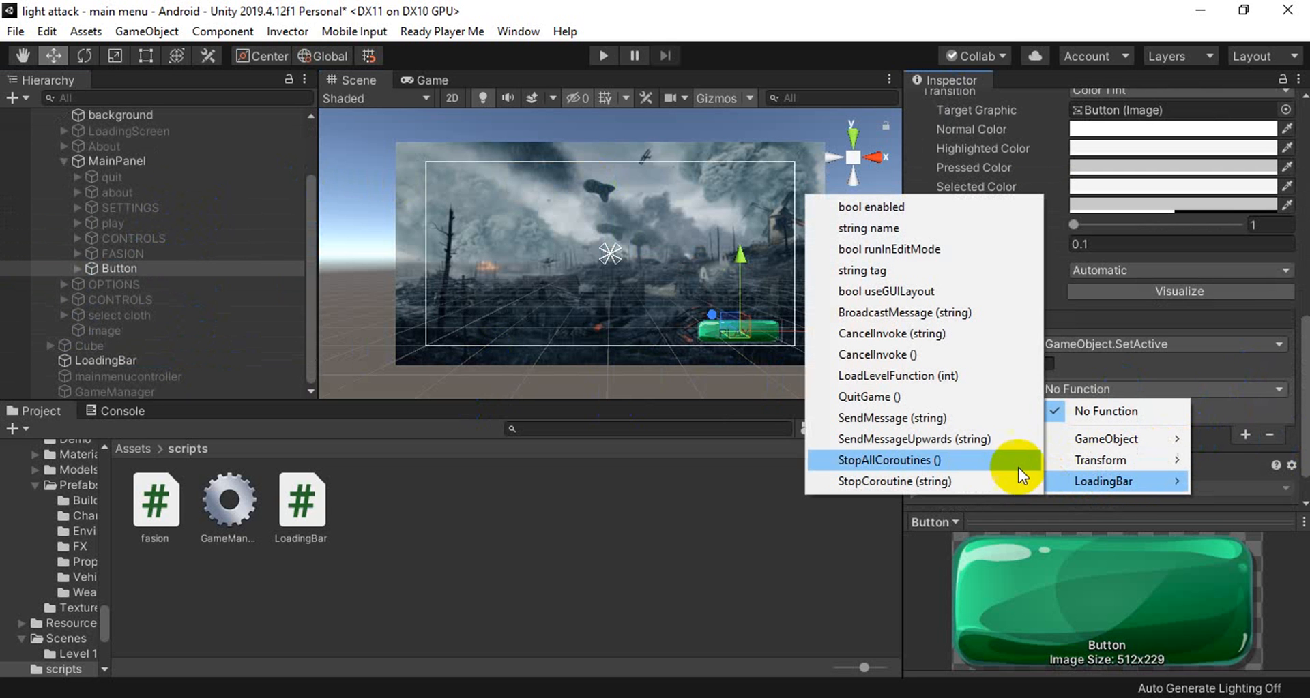
pyautogui.click(959, 380)
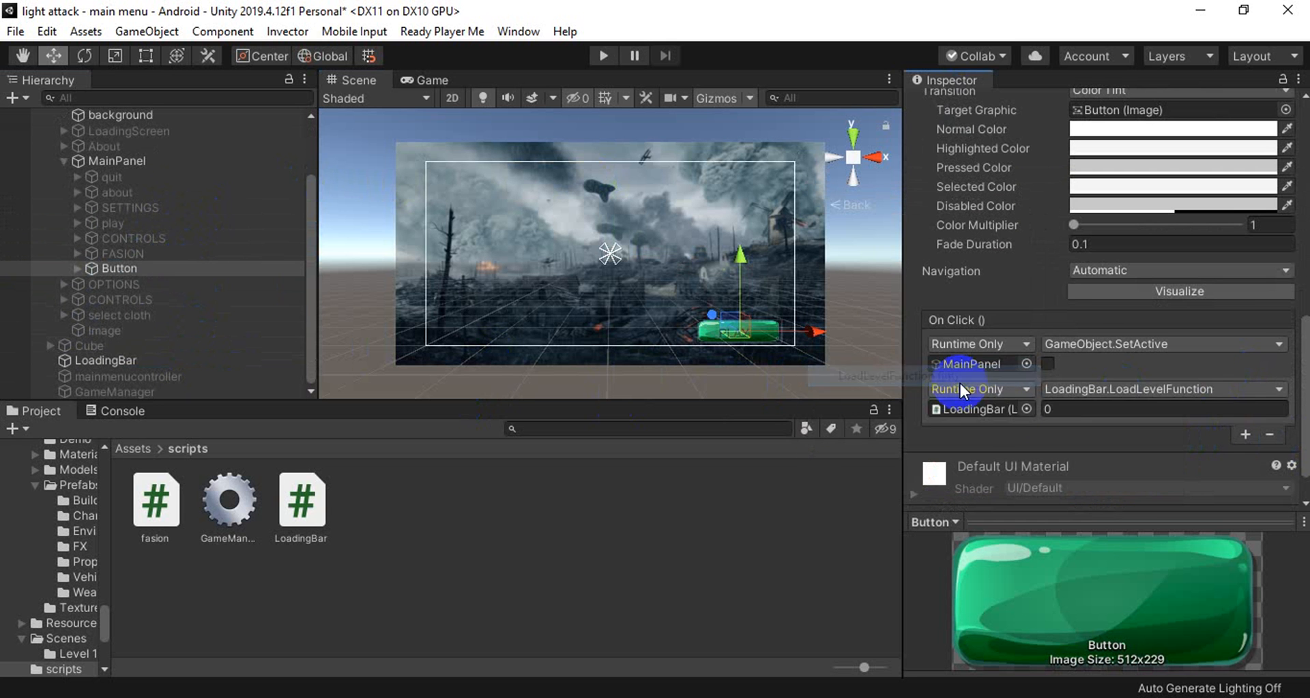
# Check the Level 1 scene's index in the Build Settings and set the LoadLevelFunction argument to 1
pyautogui.click(1106, 417)
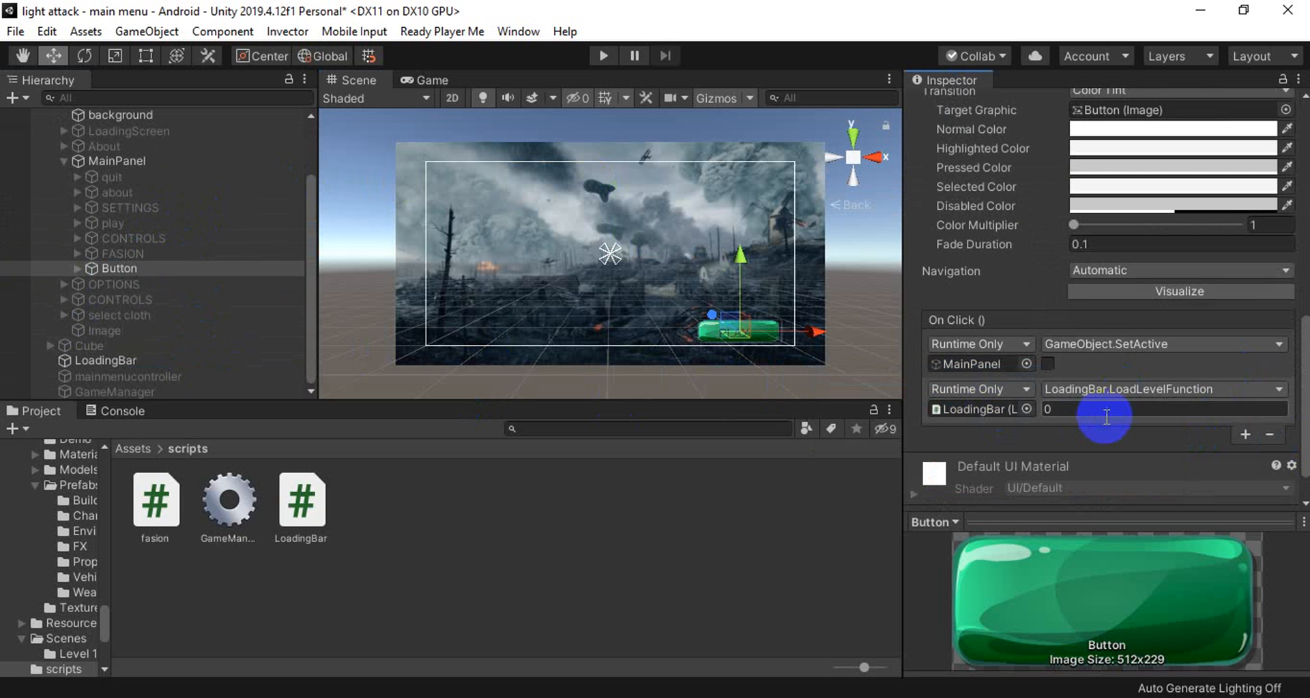
pyautogui.click(15, 32)
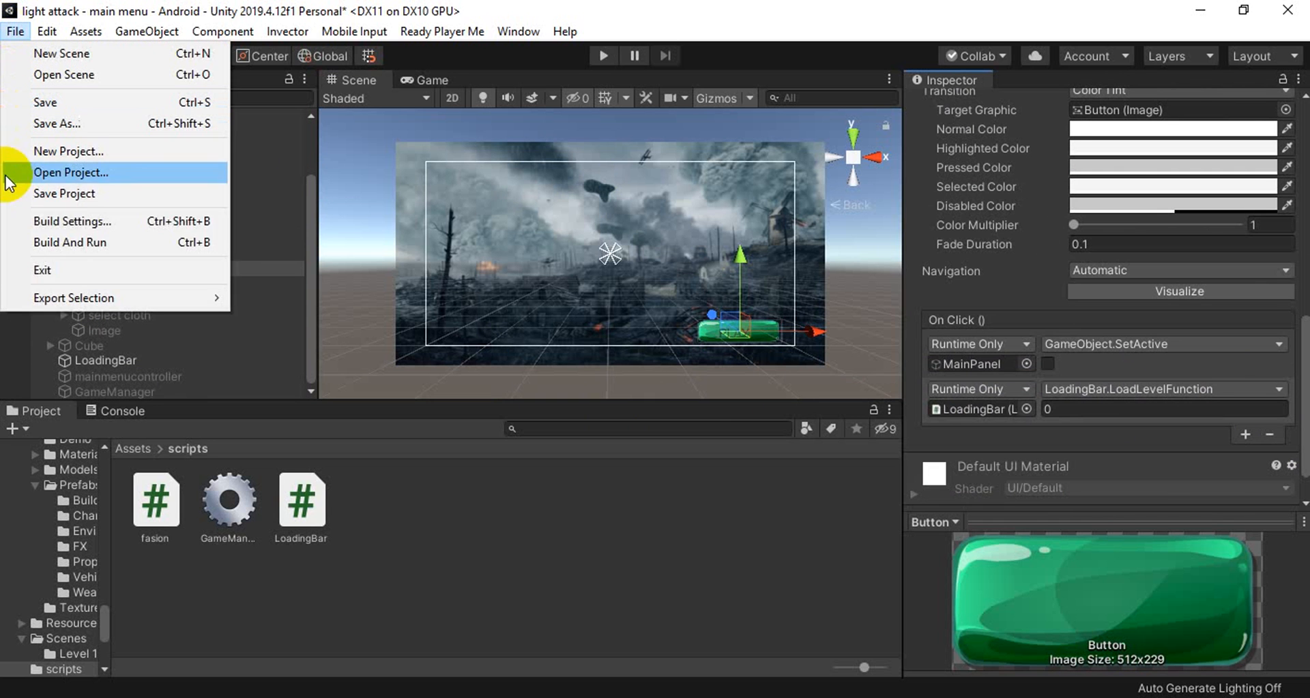
pyautogui.click(70, 222)
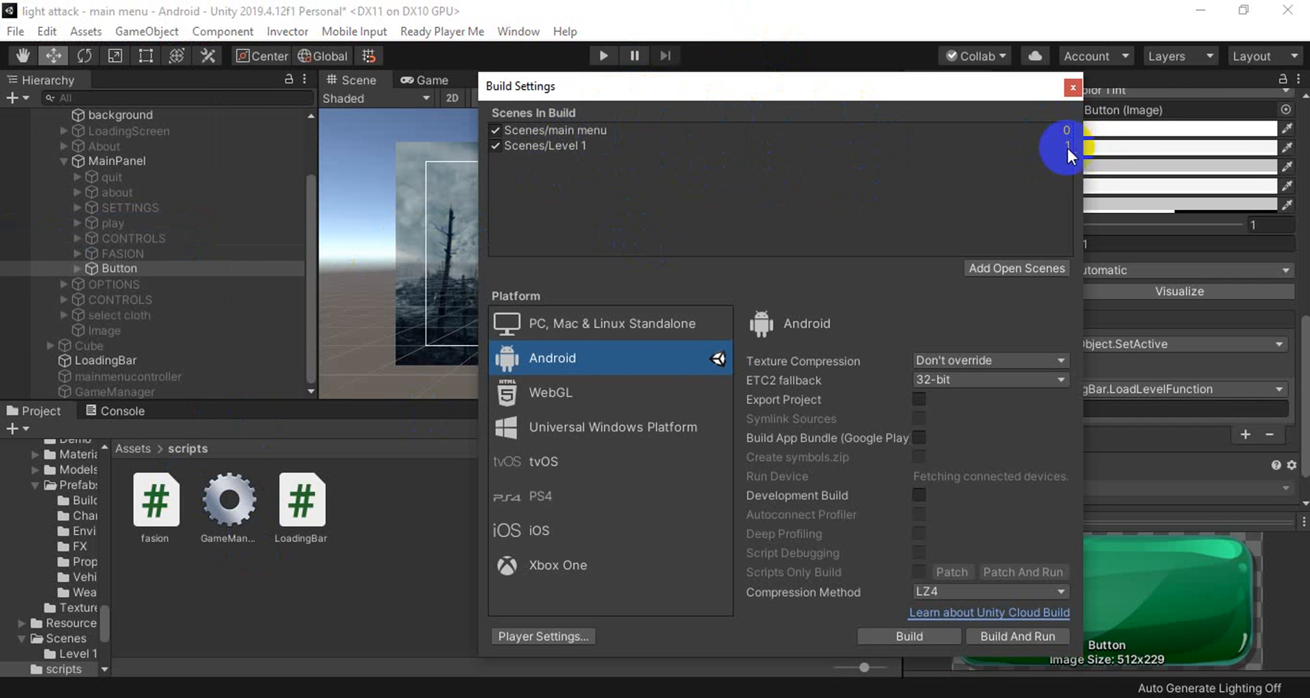
pyautogui.click(1070, 87)
pyautogui.click(1079, 408)
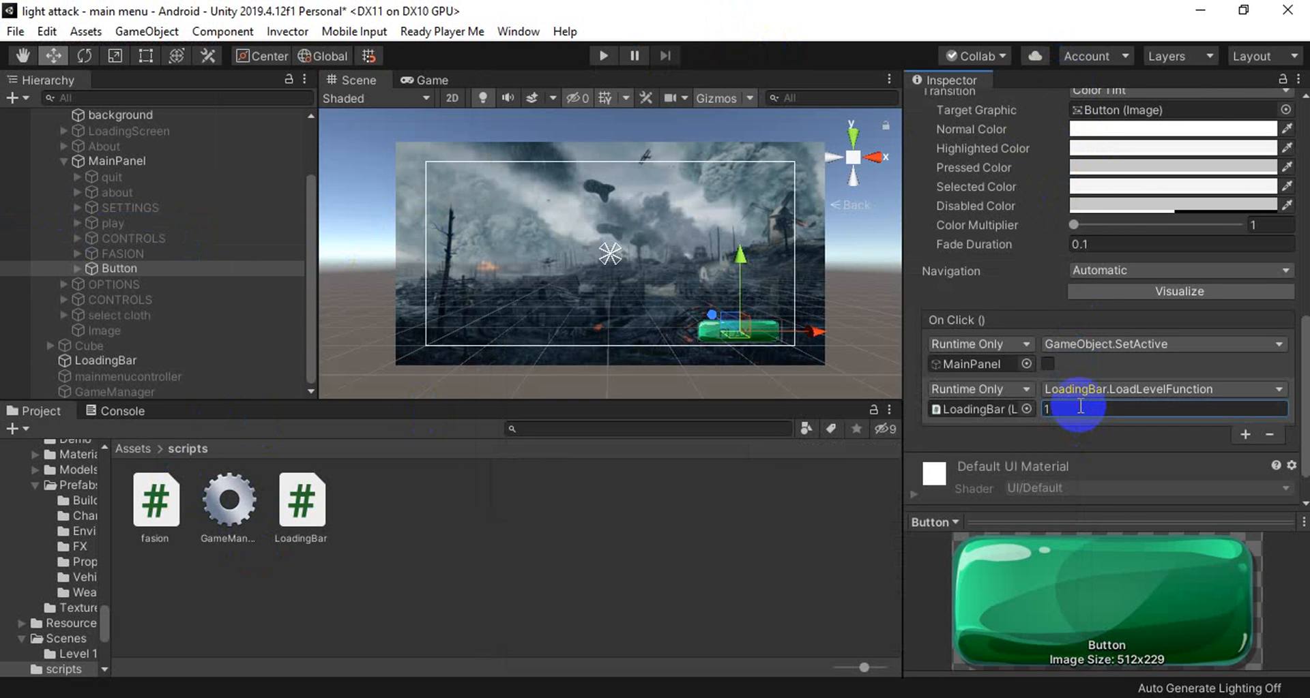
pyautogui.click(164, 285)
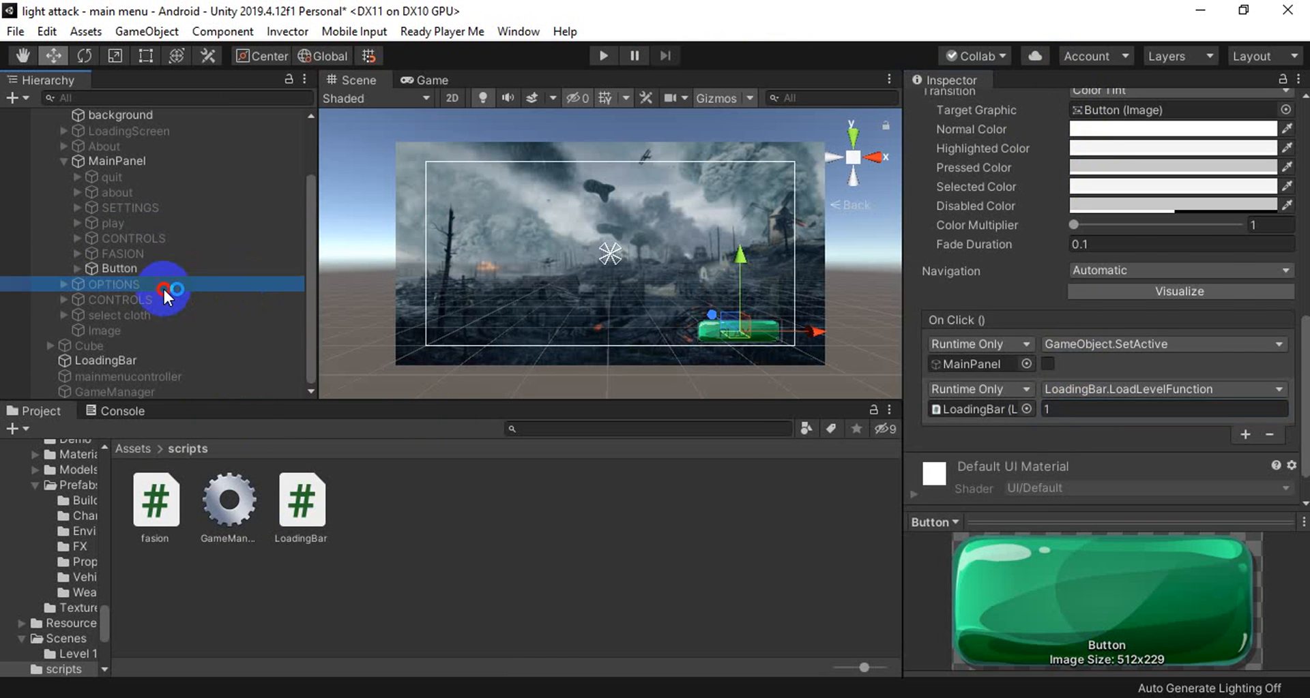
# Dismiss the antivirus notification and review the Button object's On Click entries in MainPanel
pyautogui.click(188, 269)
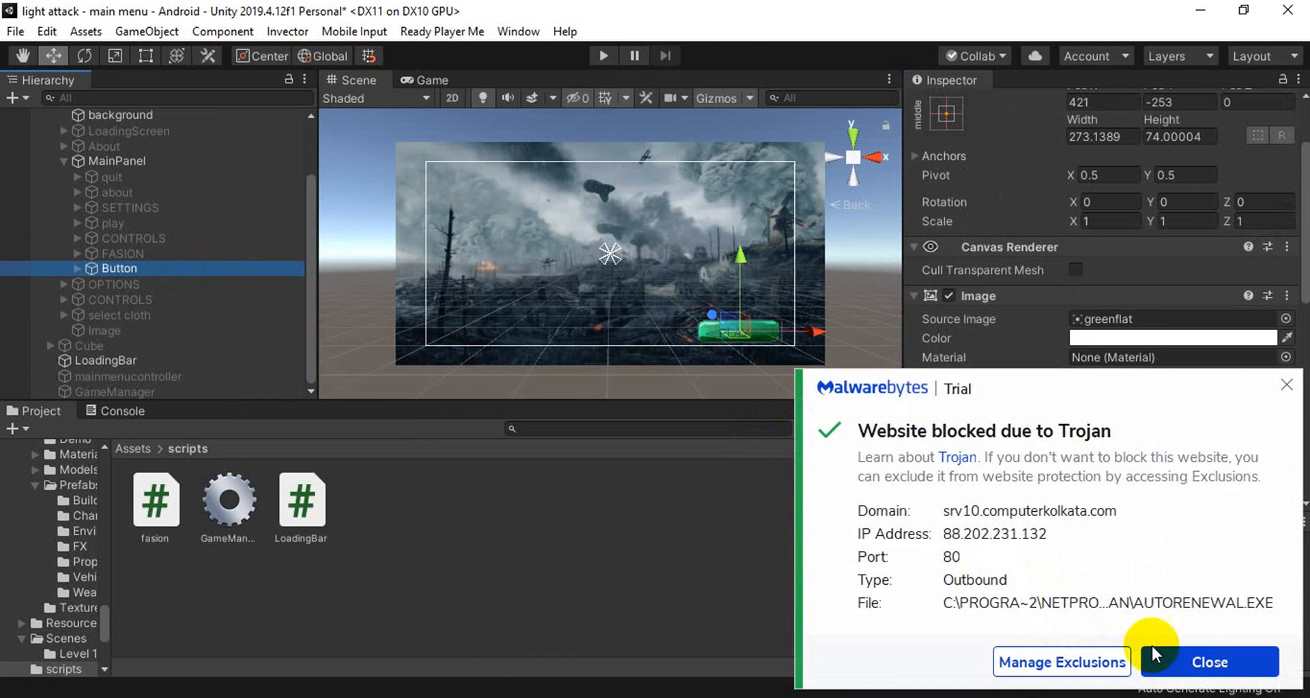
pyautogui.click(1180, 662)
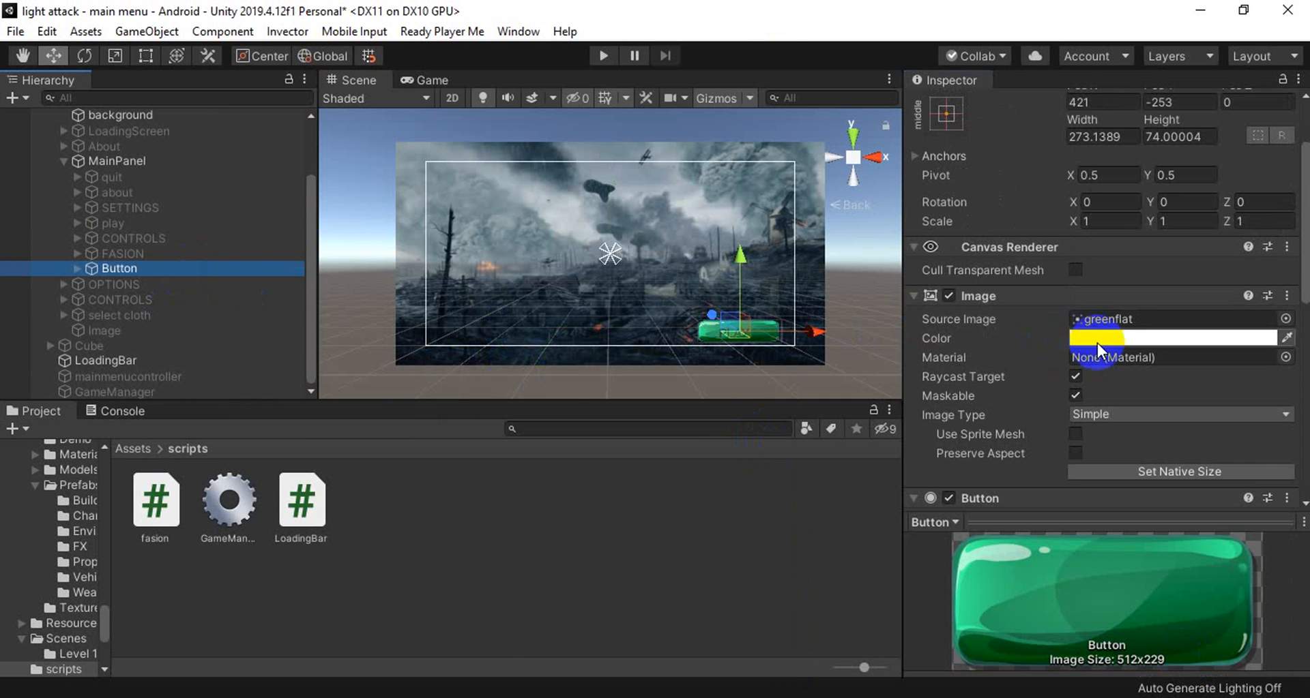
pyautogui.scroll(-5, 1023, 345)
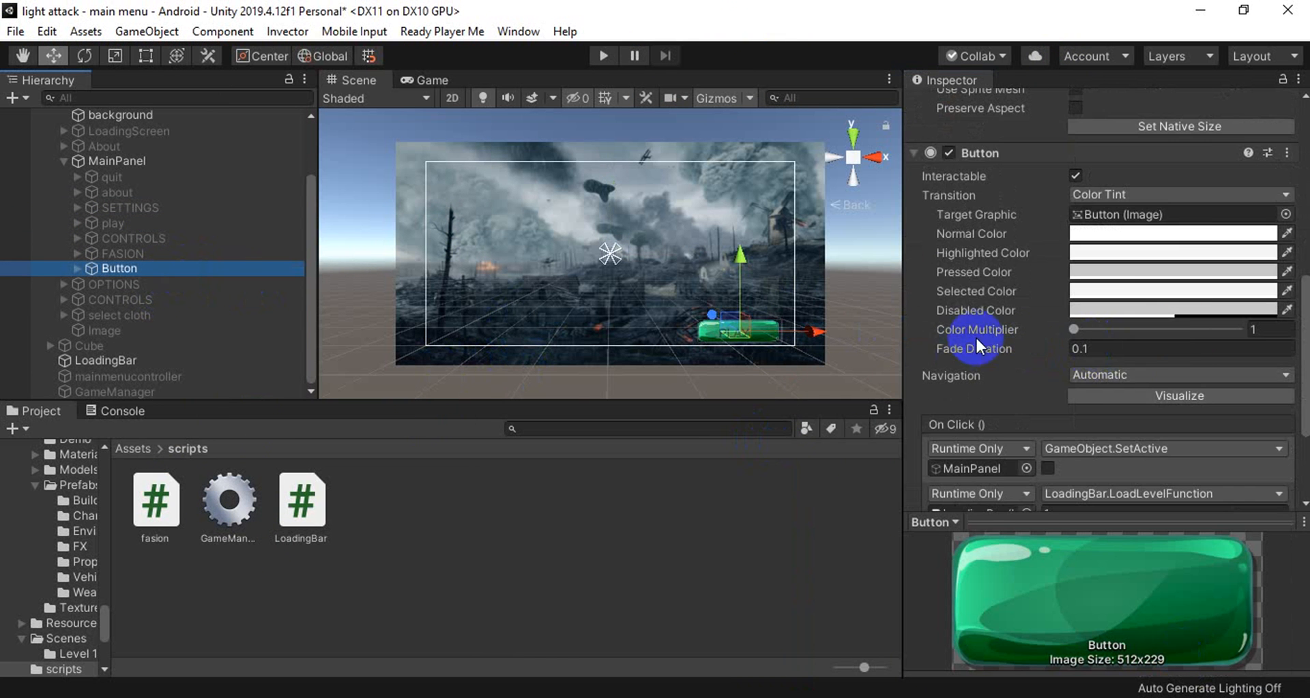
# Activate the about button inside MainPanel and examine its On Click entries
pyautogui.click(160, 238)
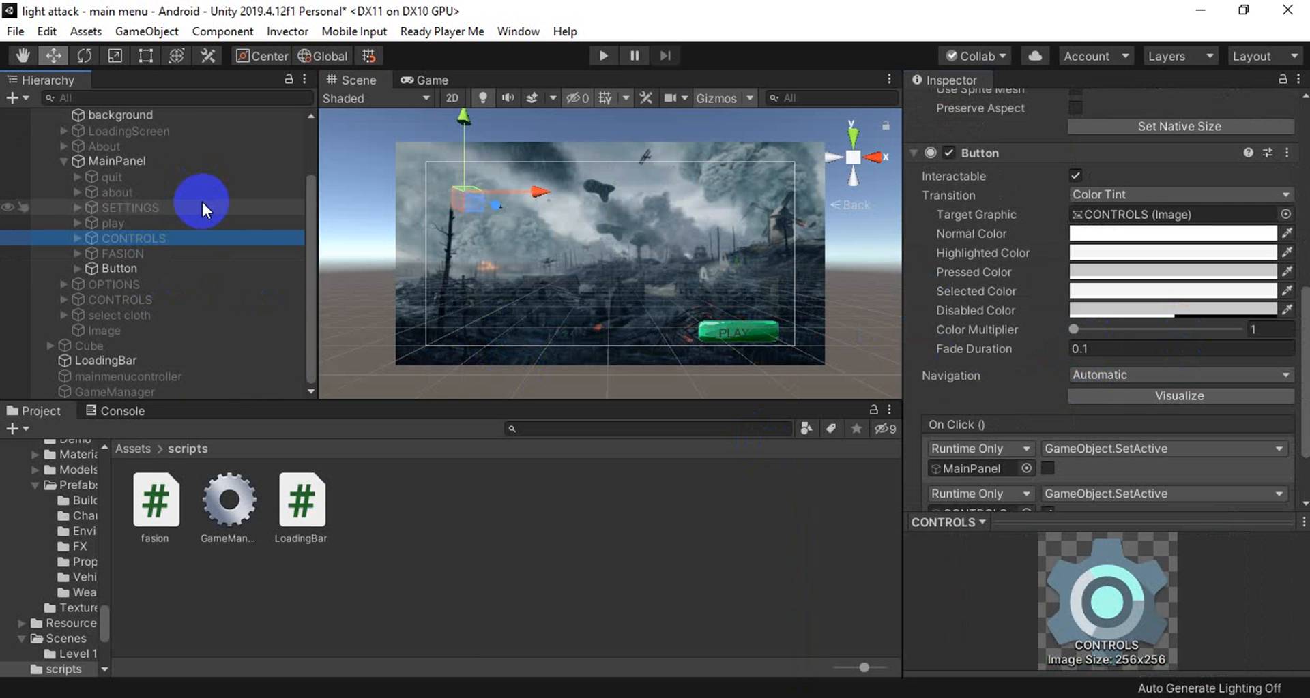
pyautogui.click(202, 206)
pyautogui.click(203, 195)
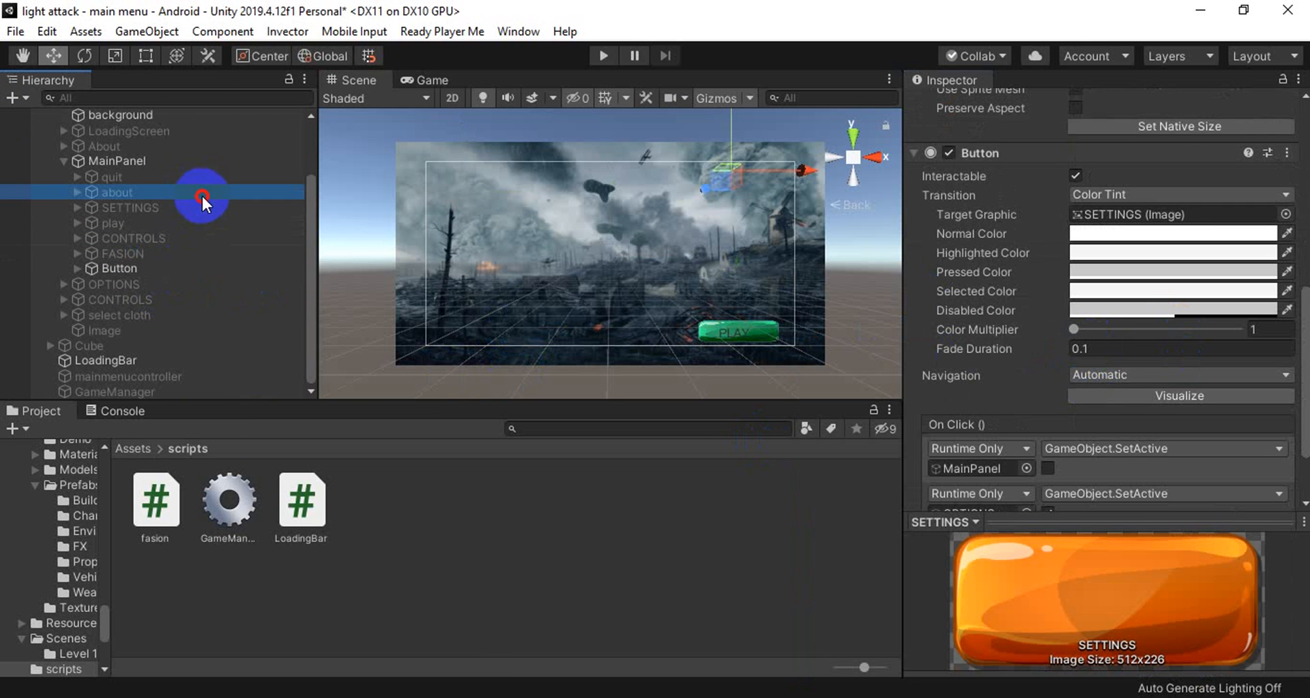
pyautogui.click(954, 107)
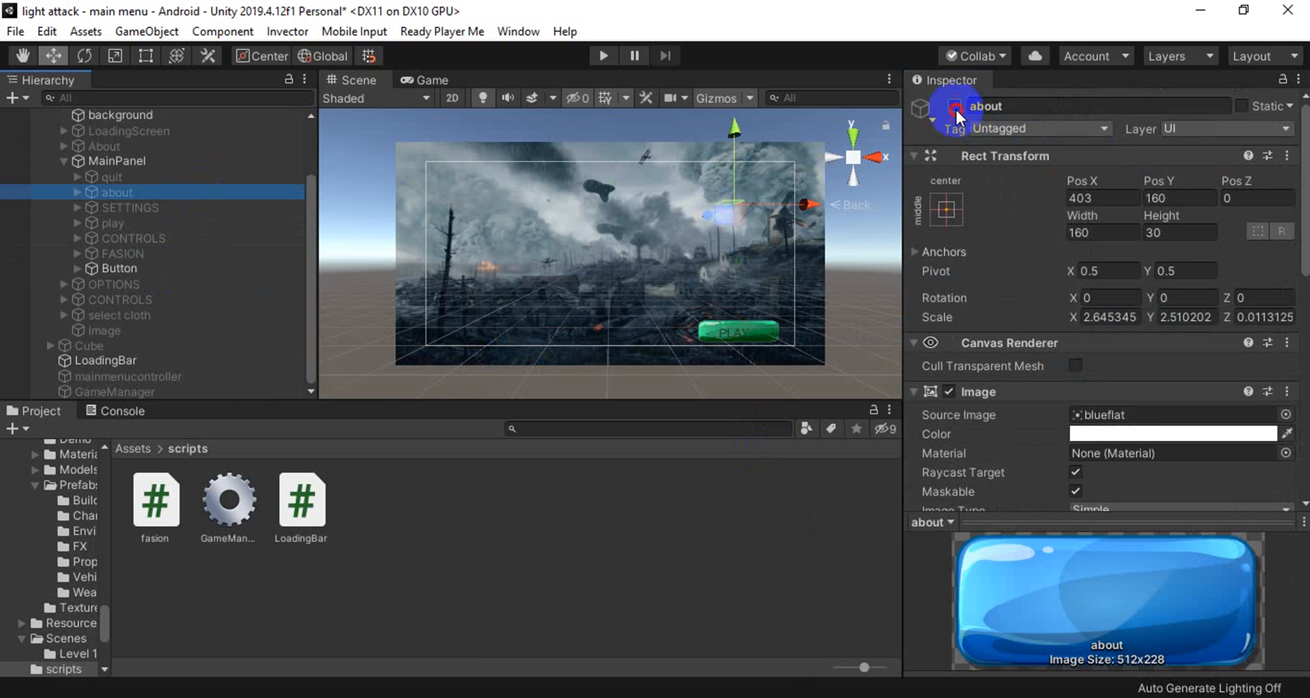
pyautogui.scroll(-10, 1082, 382)
pyautogui.click(1047, 319)
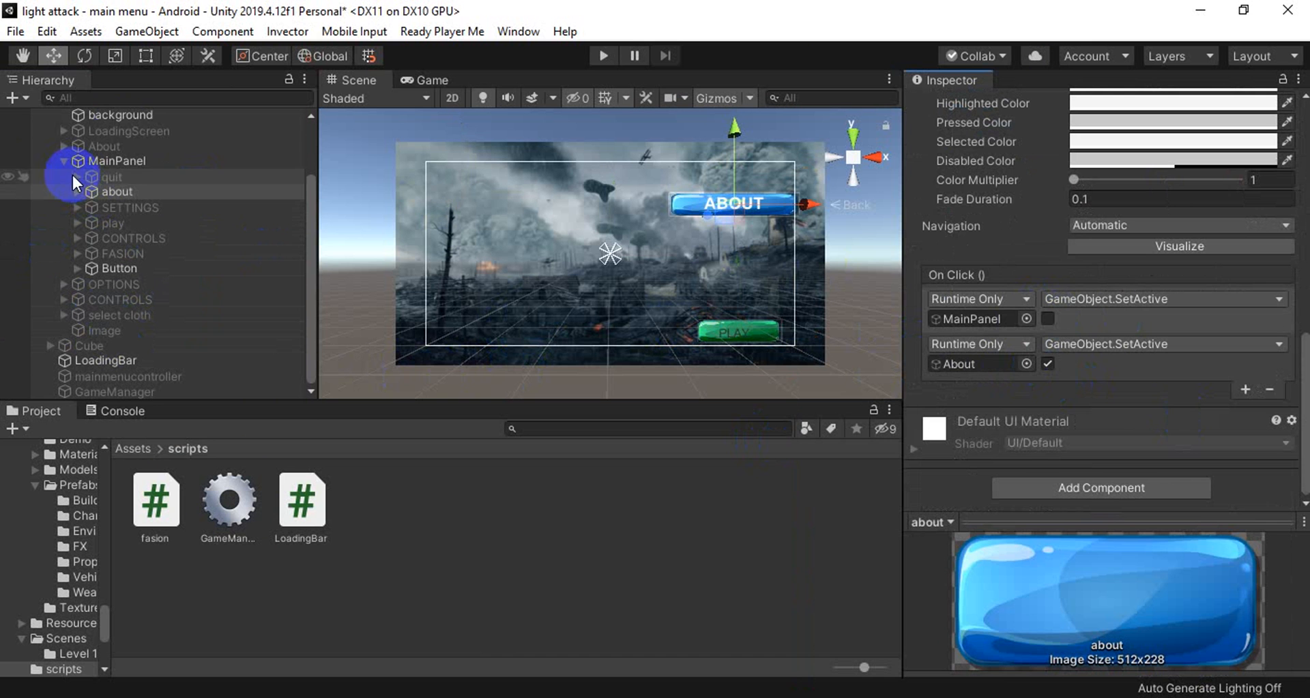
# Activate the About panel under the Canvas and examine the On Click entries of its back button
pyautogui.click(112, 146)
pyautogui.scroll(3, 1023, 125)
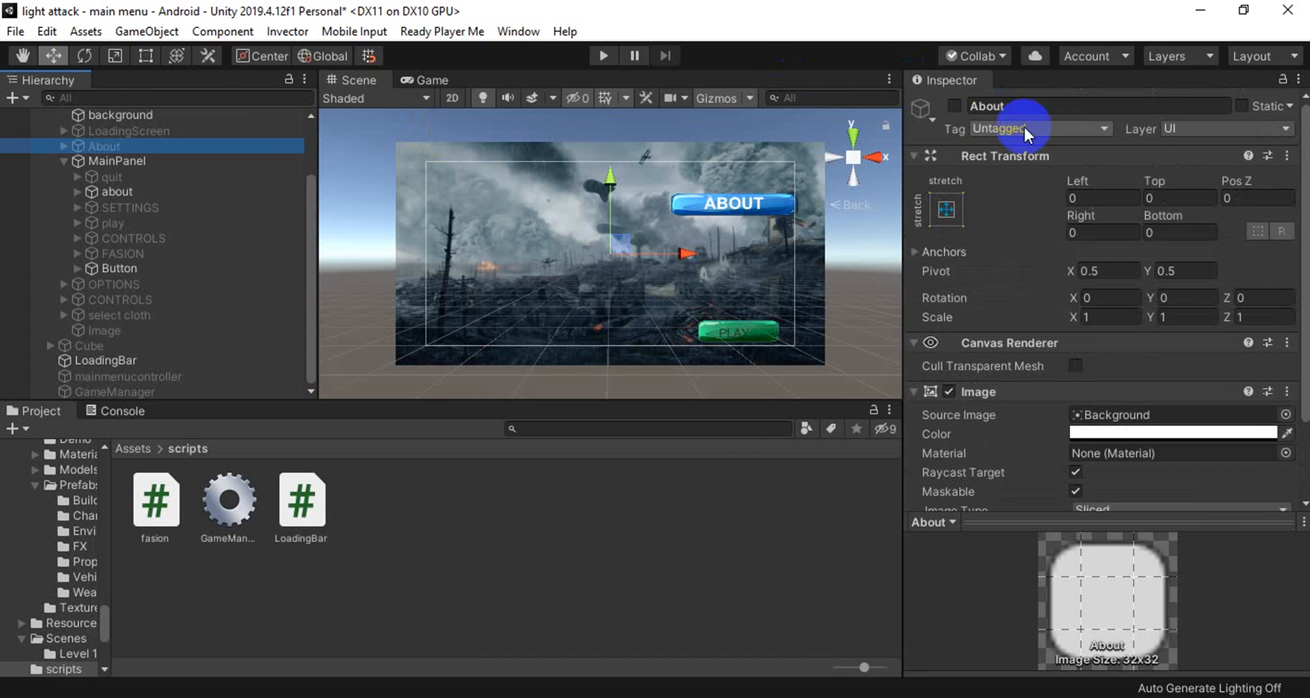
pyautogui.click(957, 106)
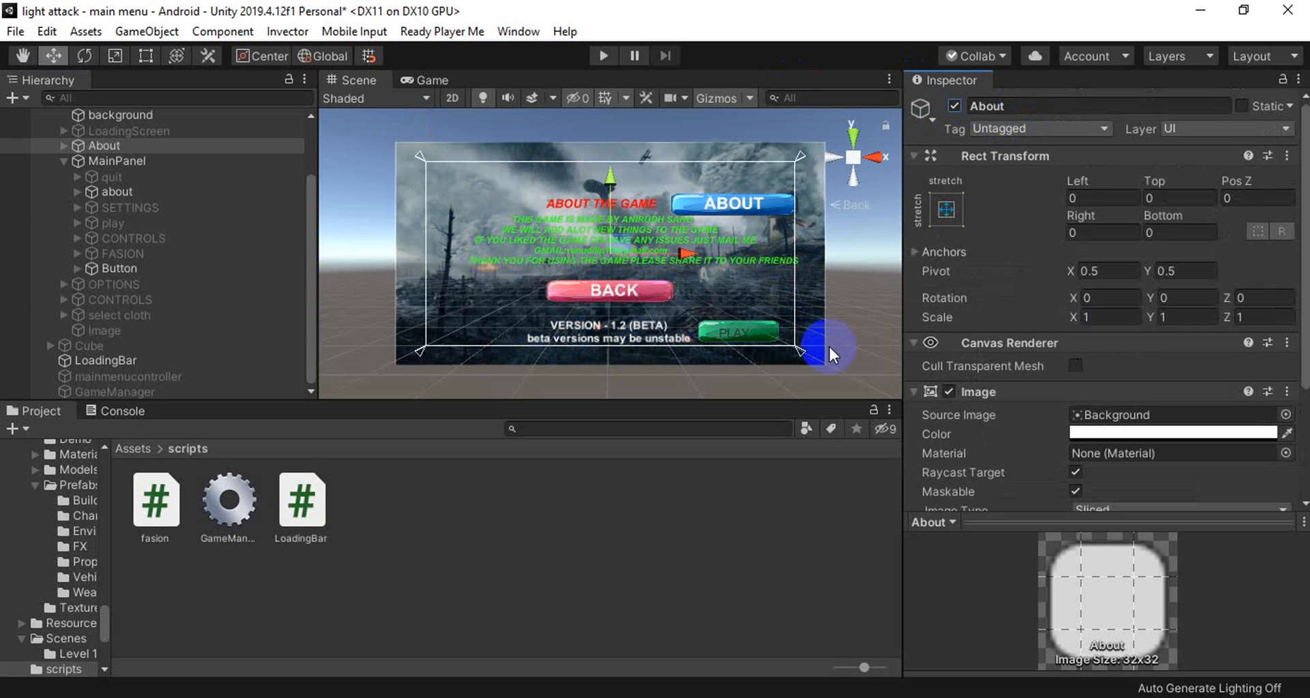
pyautogui.scroll(-3, 1057, 449)
pyautogui.click(63, 145)
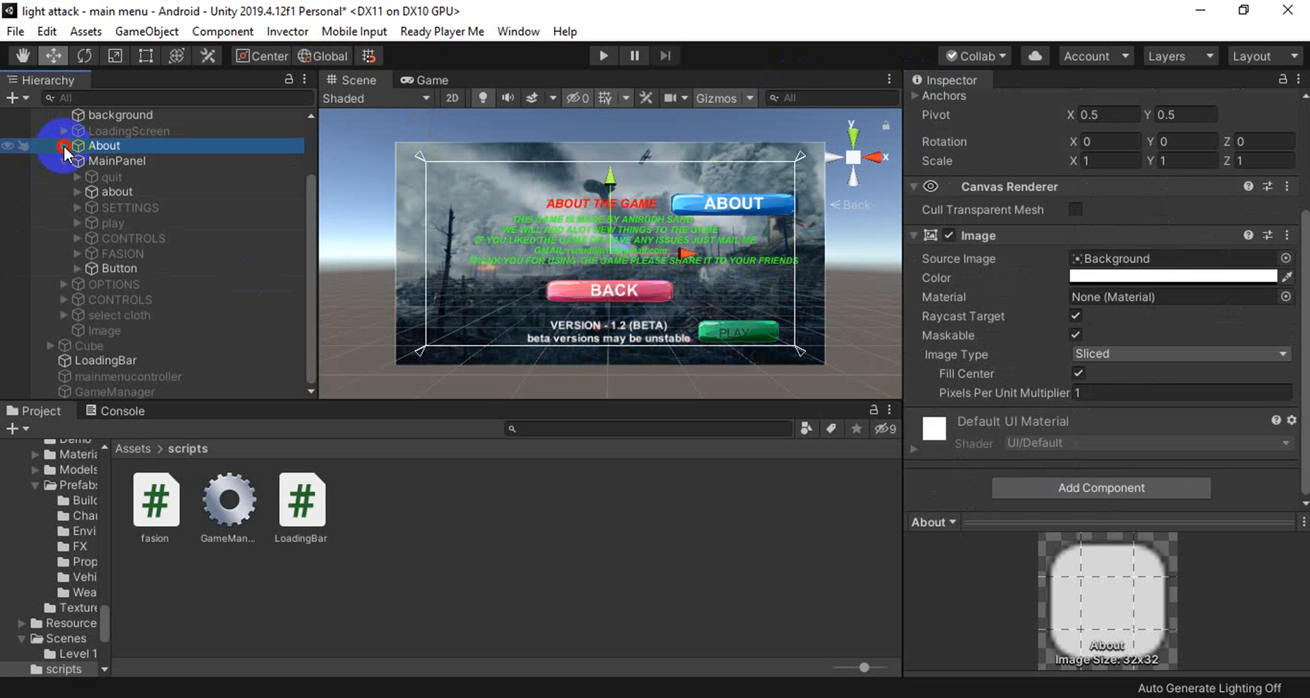
pyautogui.click(63, 145)
pyautogui.click(105, 161)
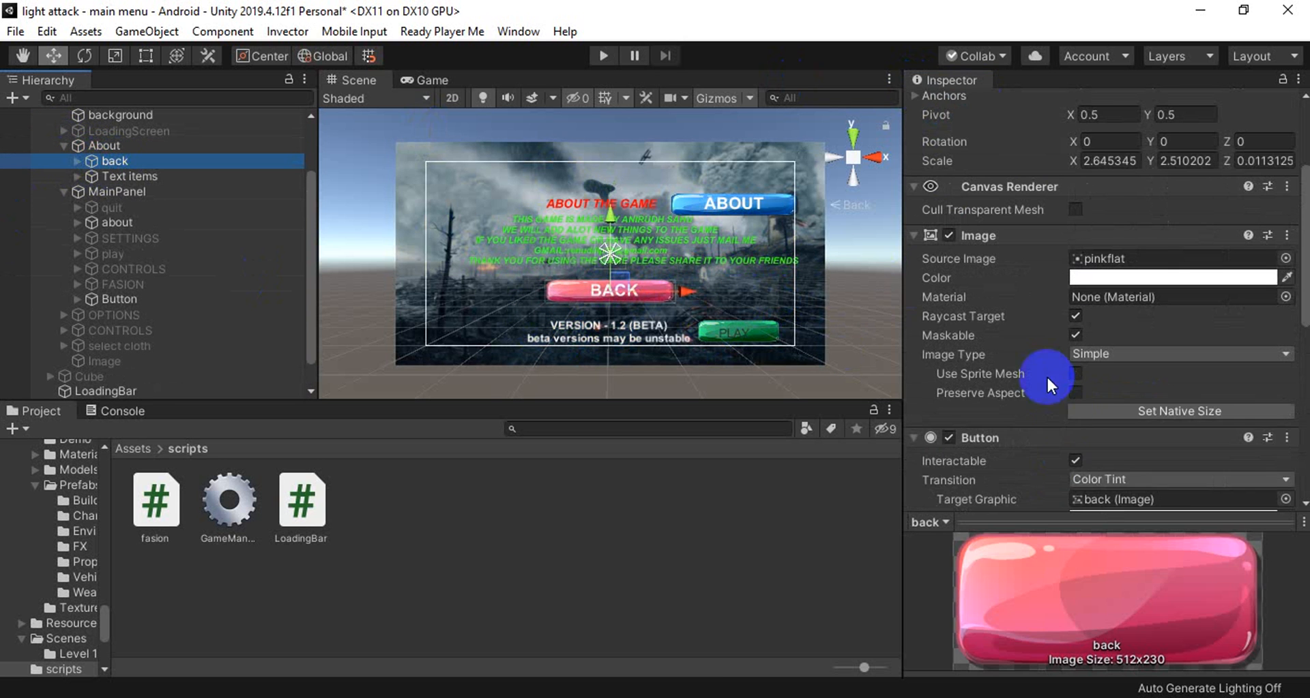
pyautogui.scroll(-5, 1047, 375)
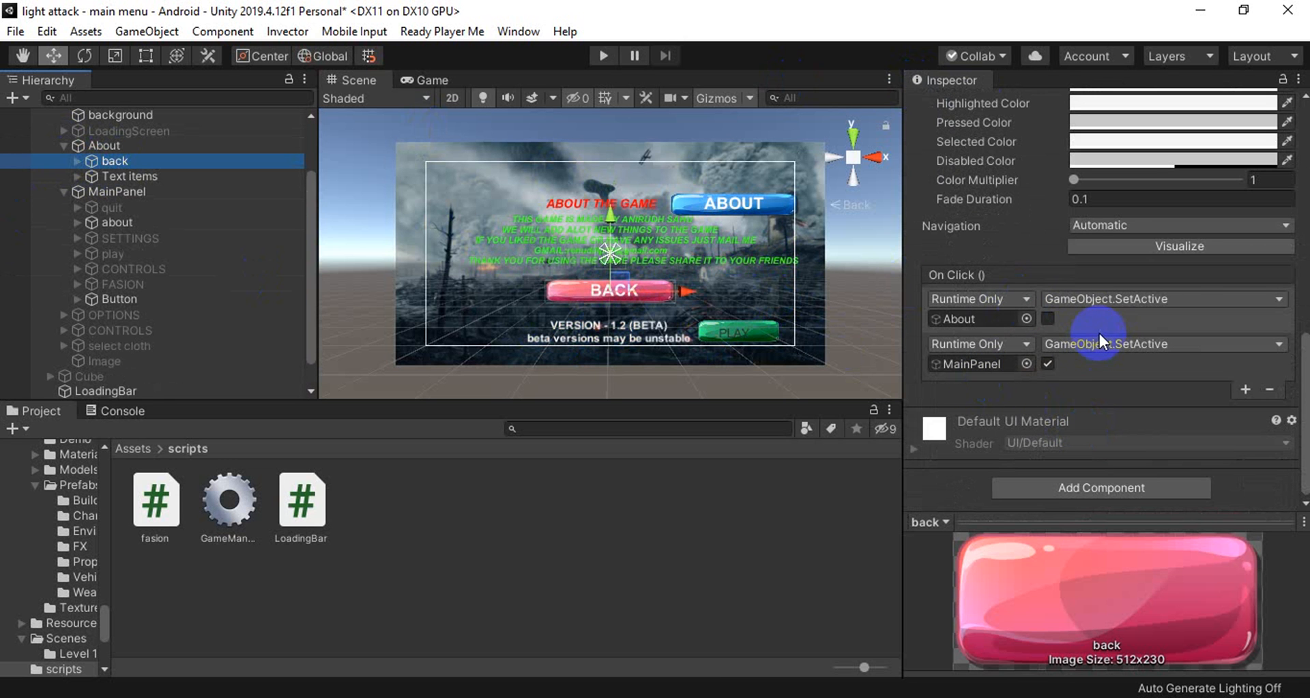
# Collapse the About panel's children and deactivate the panel
pyautogui.click(63, 146)
pyautogui.click(91, 143)
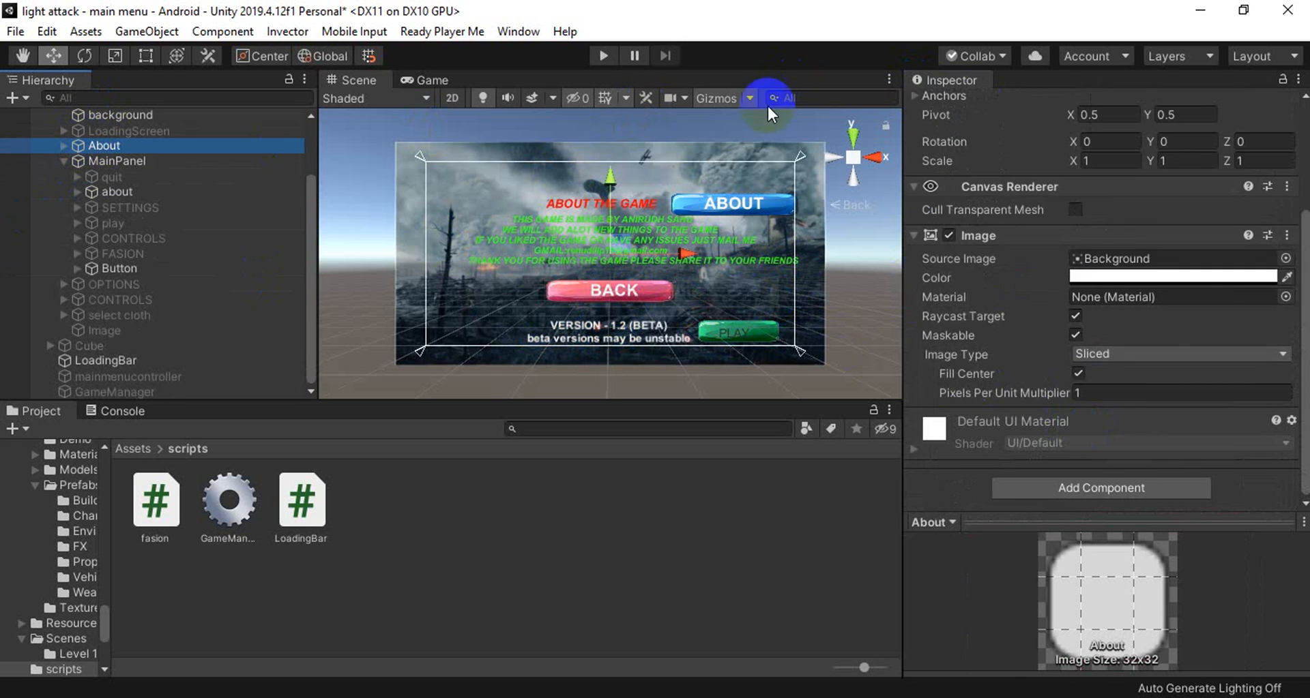
pyautogui.scroll(4, 933, 92)
pyautogui.click(955, 106)
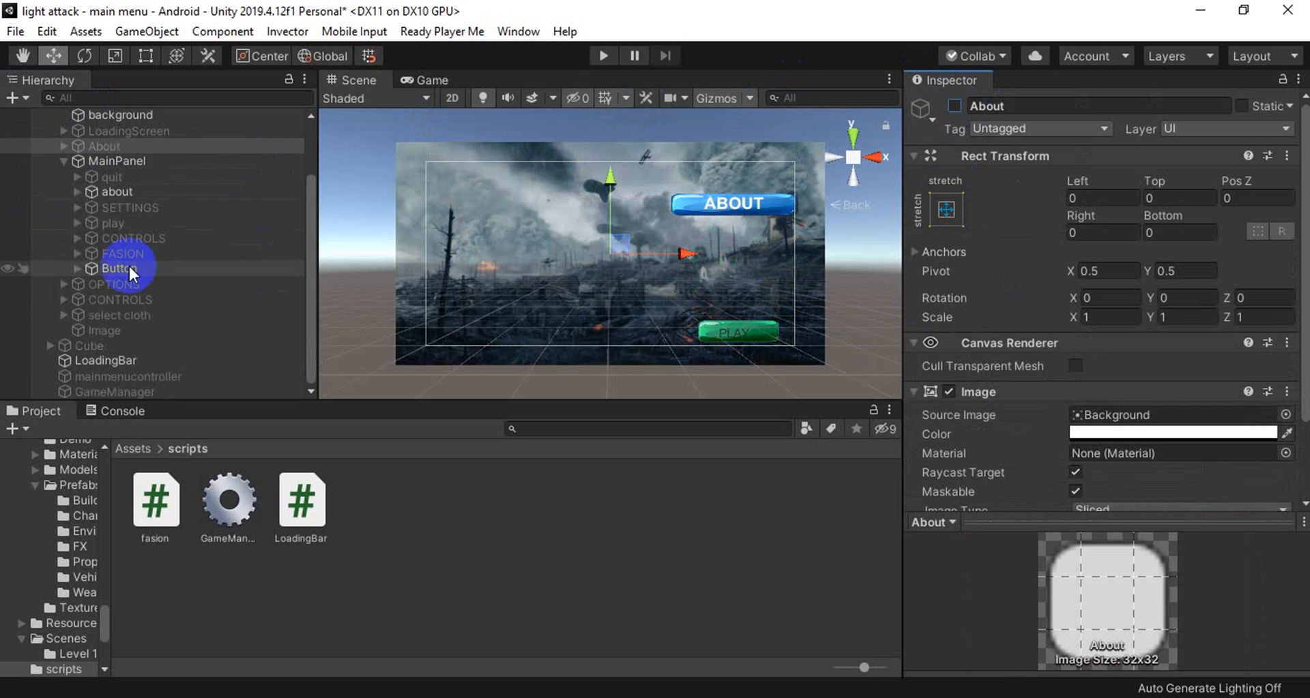
# Run the main menu scene in Play mode and start the level with the in-game PLAY button
pyautogui.click(162, 191)
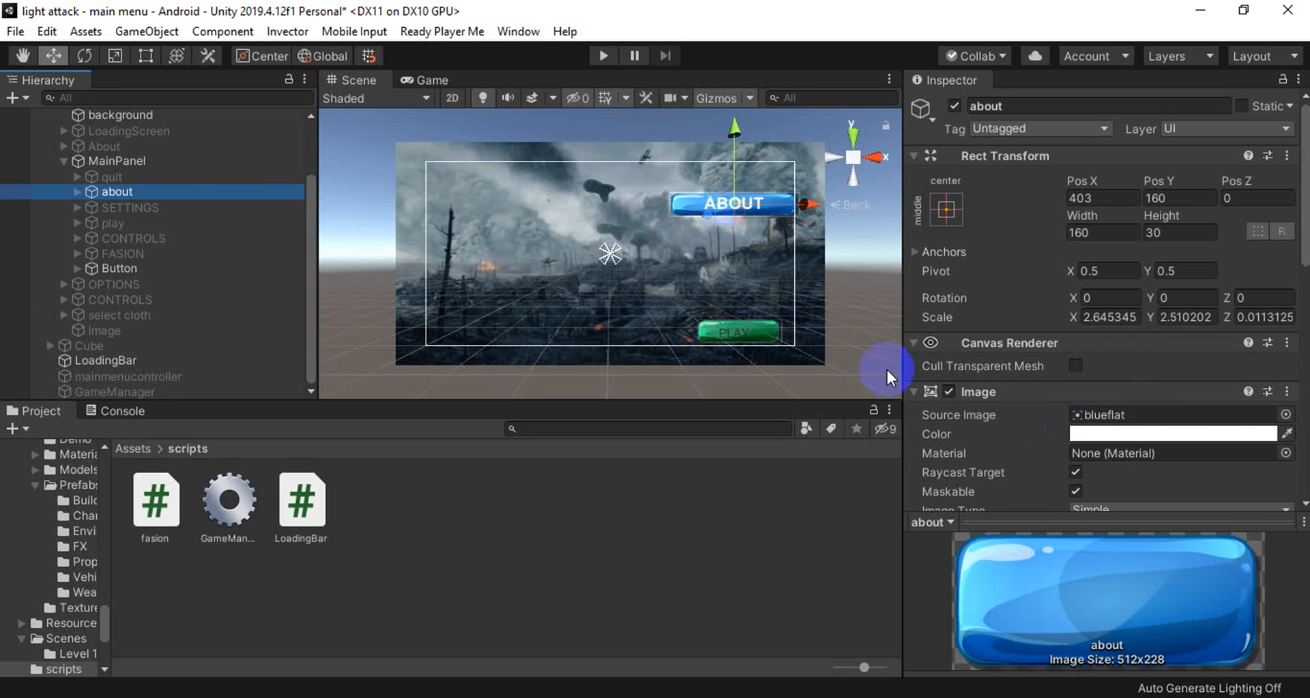
pyautogui.click(111, 267)
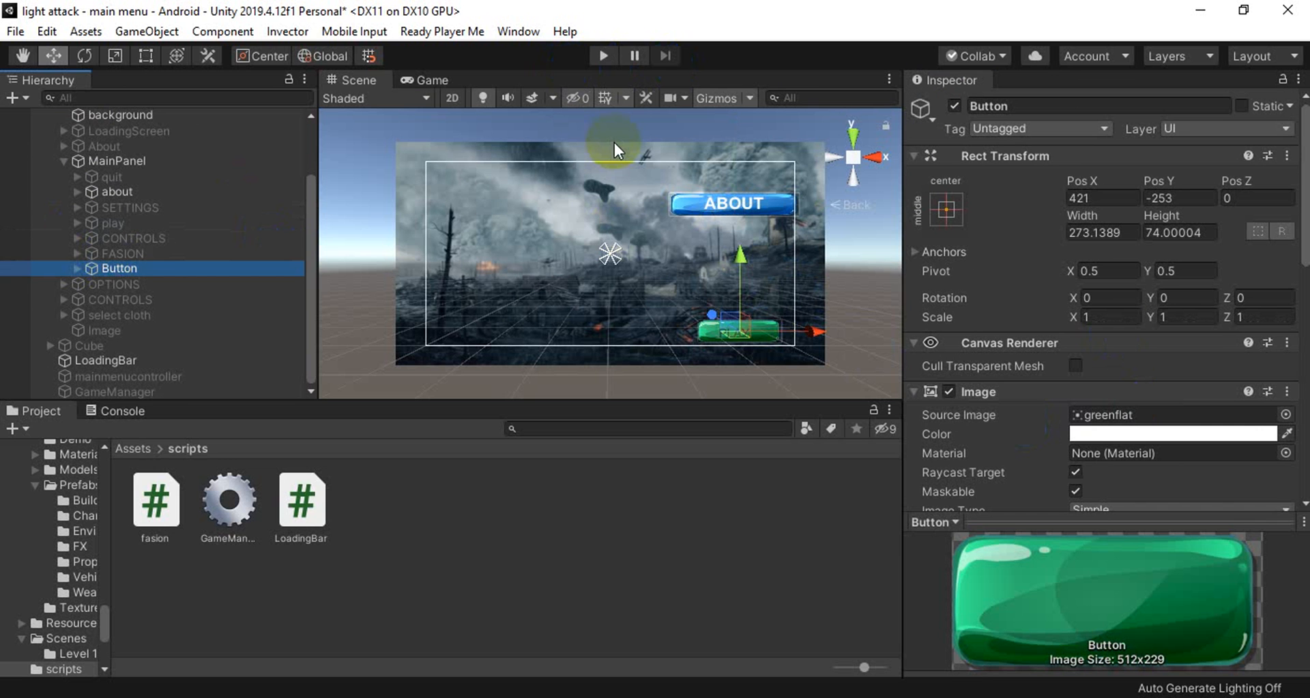
pyautogui.click(596, 55)
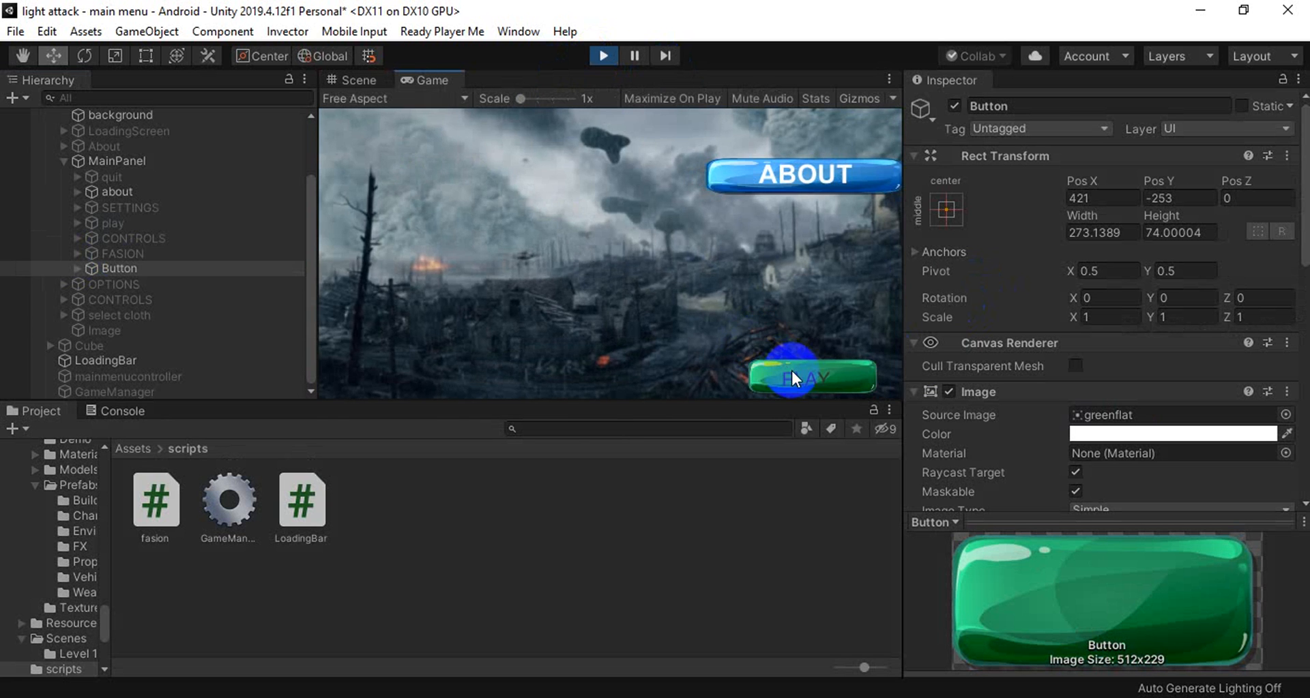
pyautogui.click(802, 368)
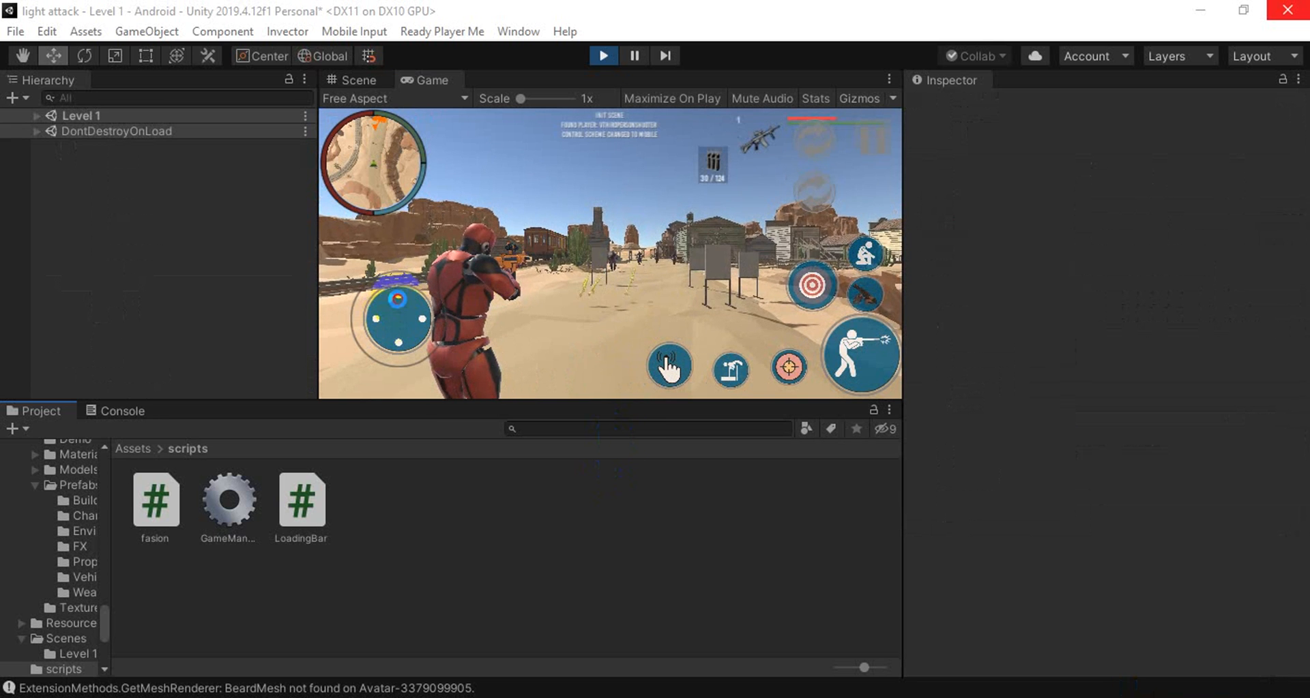
# Test the Level 1 movement, shooting and weapon-switch controls in the running game, ending with Play mode stopped
pyautogui.click(428, 259)
pyautogui.moveTo(399, 308); pyautogui.dragTo(378, 286)
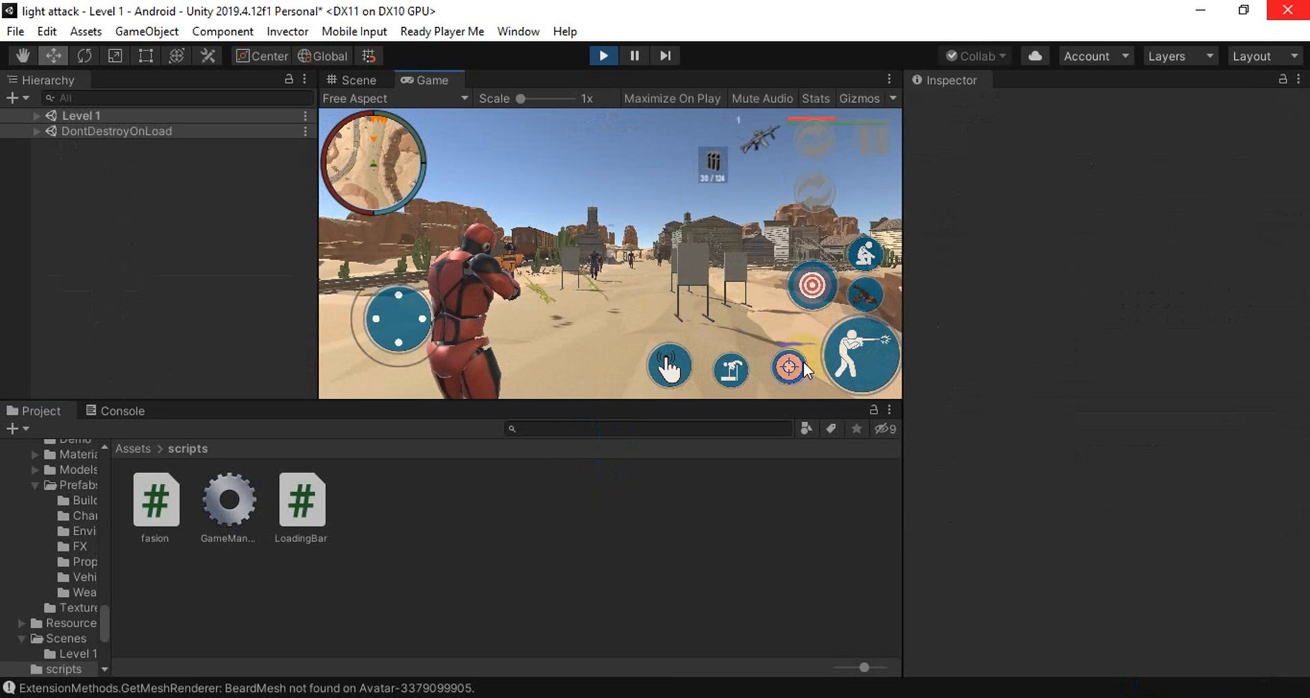
pyautogui.click(861, 387)
pyautogui.moveTo(861, 388); pyautogui.dragTo(876, 353)
pyautogui.click(877, 355)
pyautogui.click(877, 343)
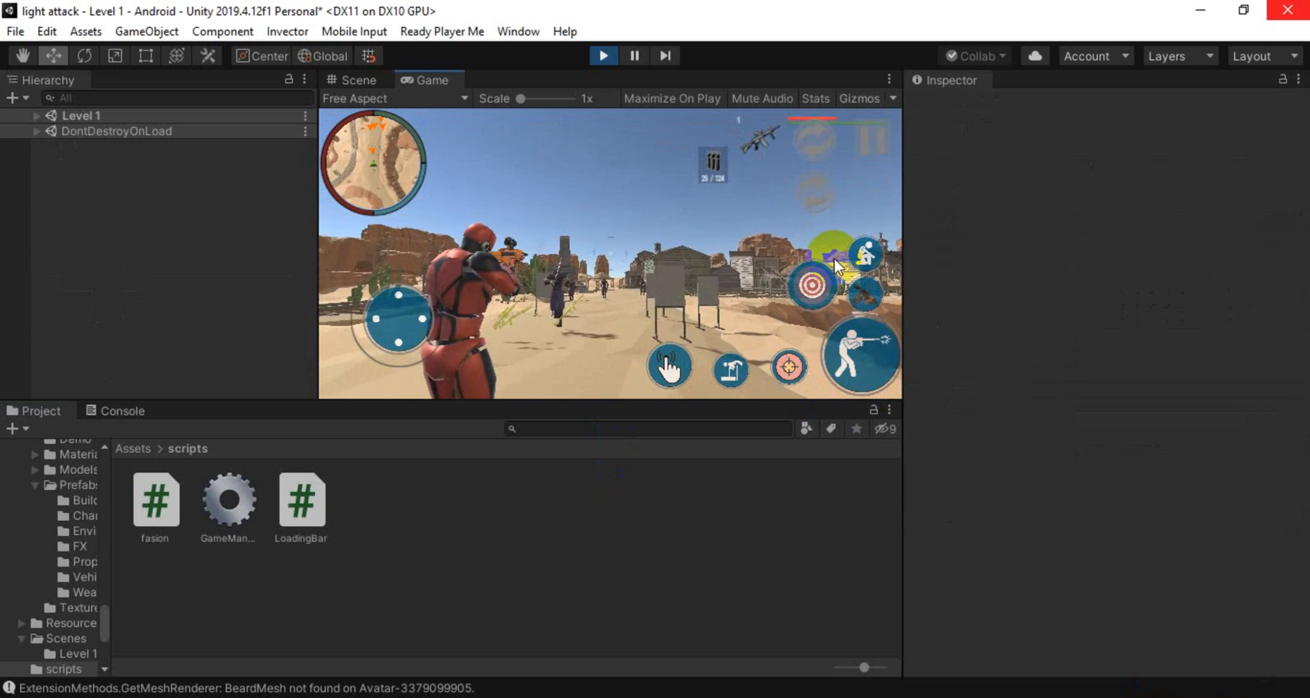
pyautogui.click(854, 295)
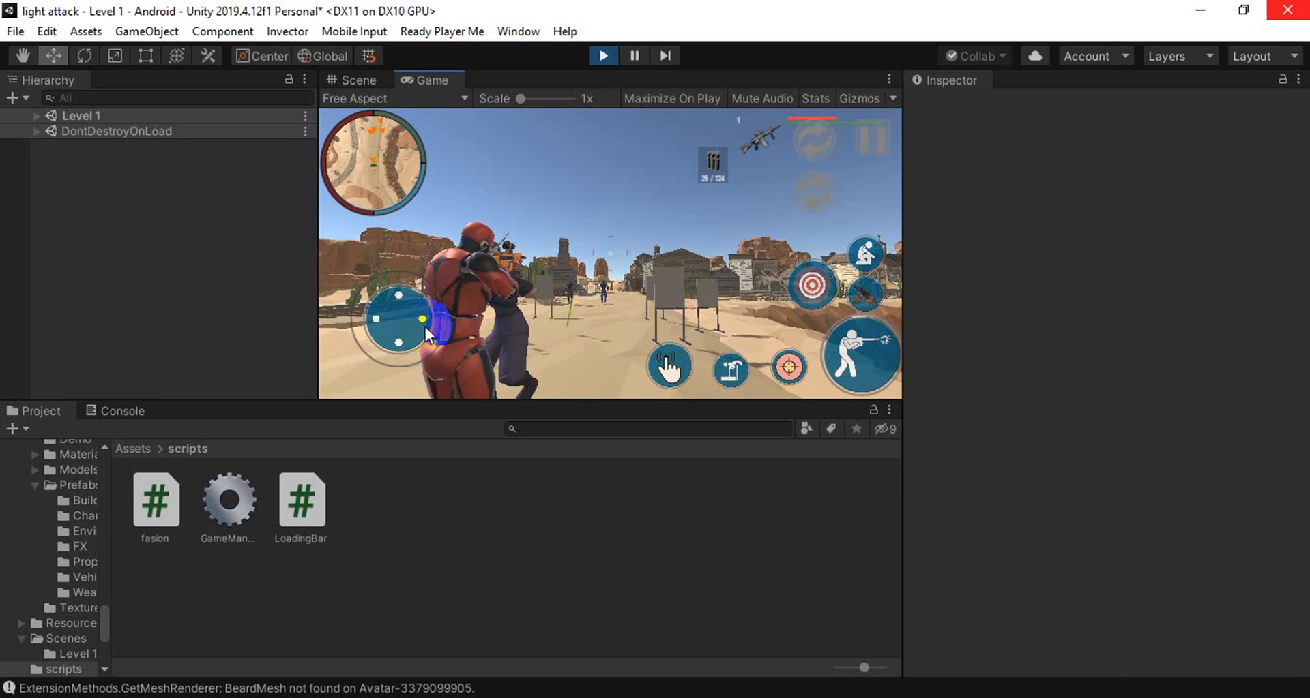
pyautogui.click(864, 351)
pyautogui.click(863, 345)
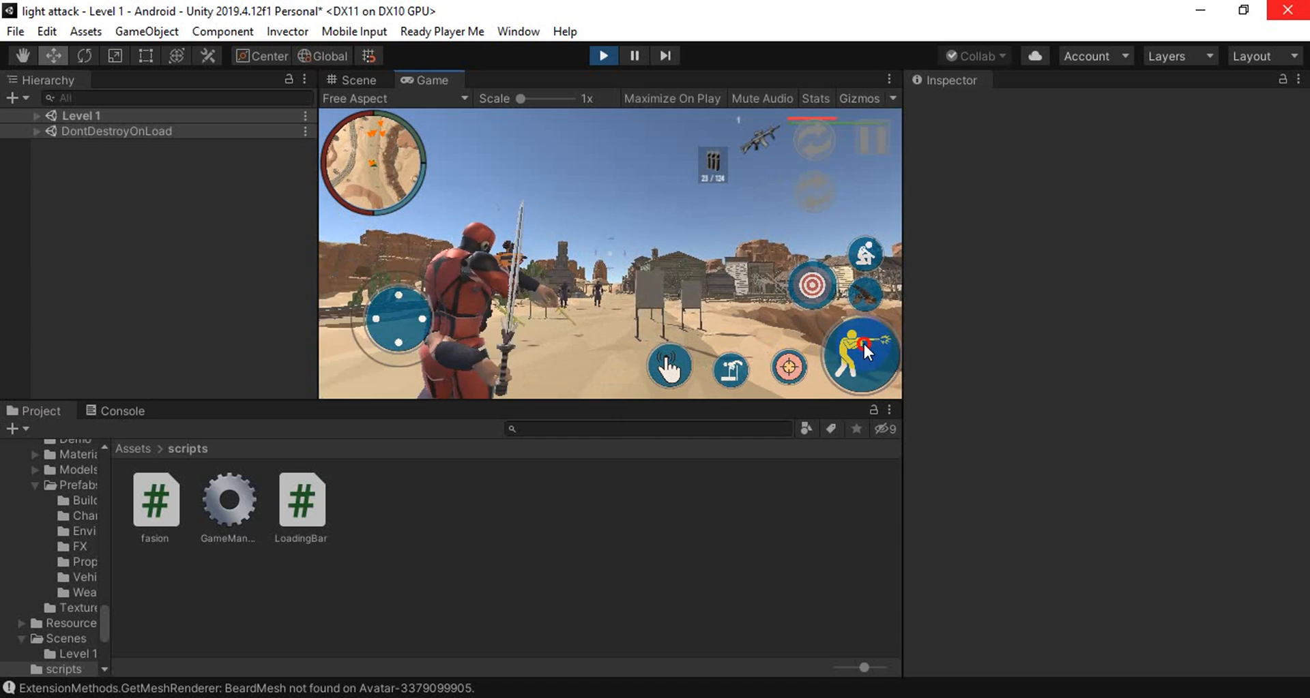
pyautogui.click(863, 345)
pyautogui.click(863, 345)
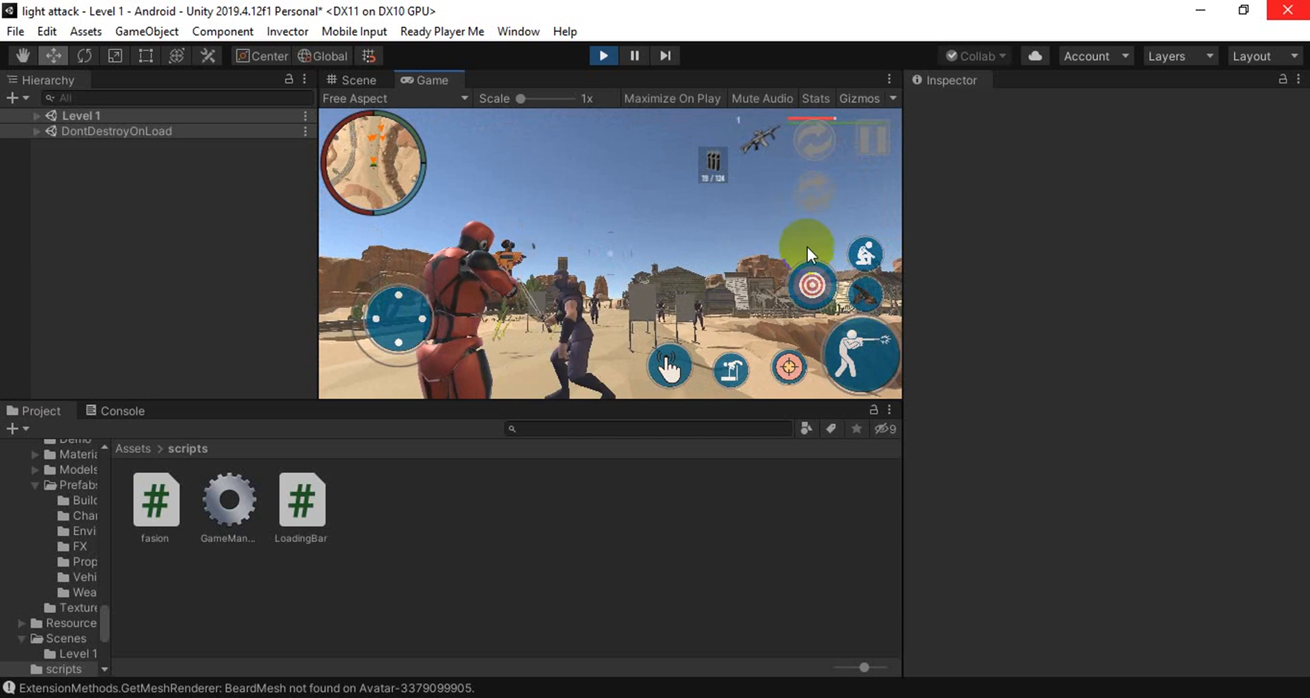
pyautogui.click(781, 404)
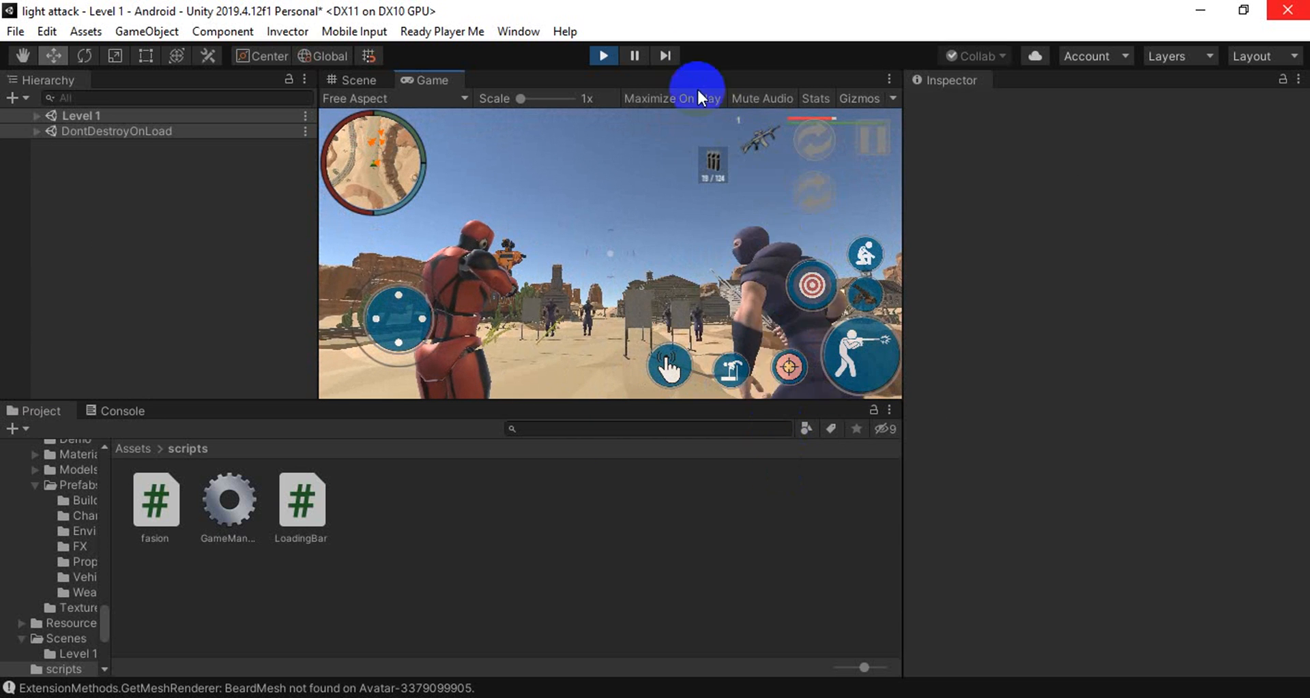
pyautogui.click(600, 56)
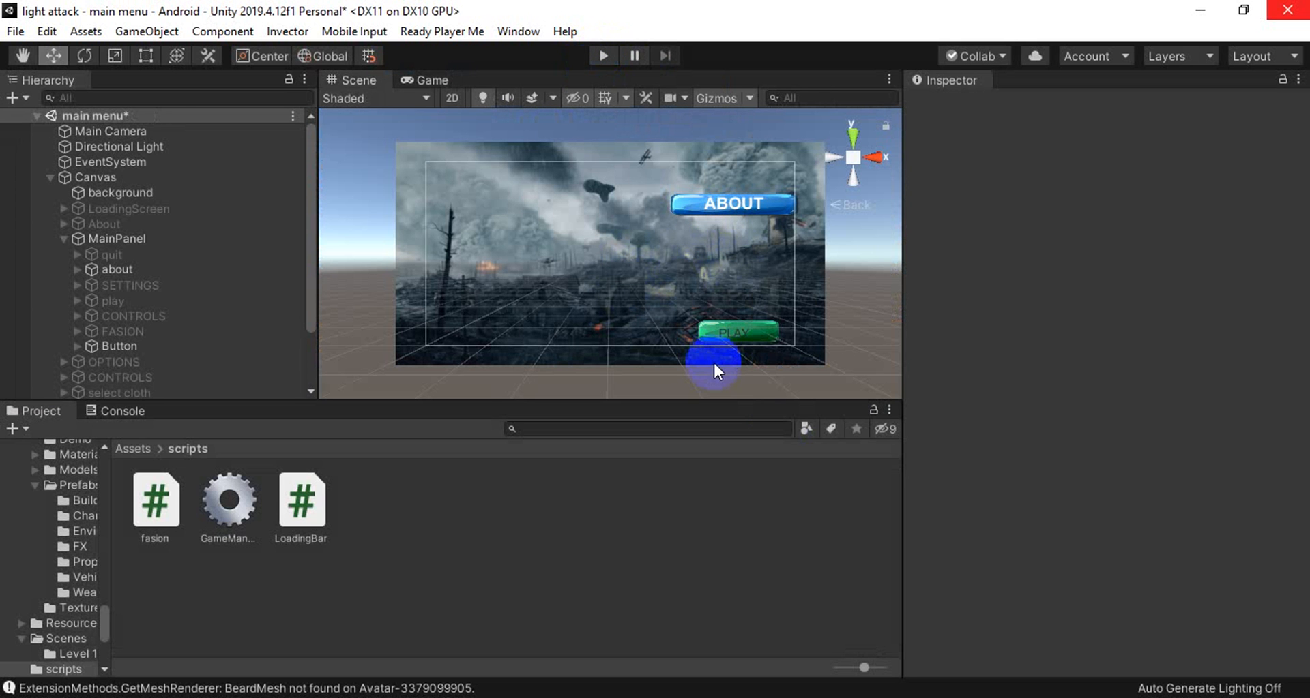
# Deactivate the about button inside MainPanel
pyautogui.click(204, 269)
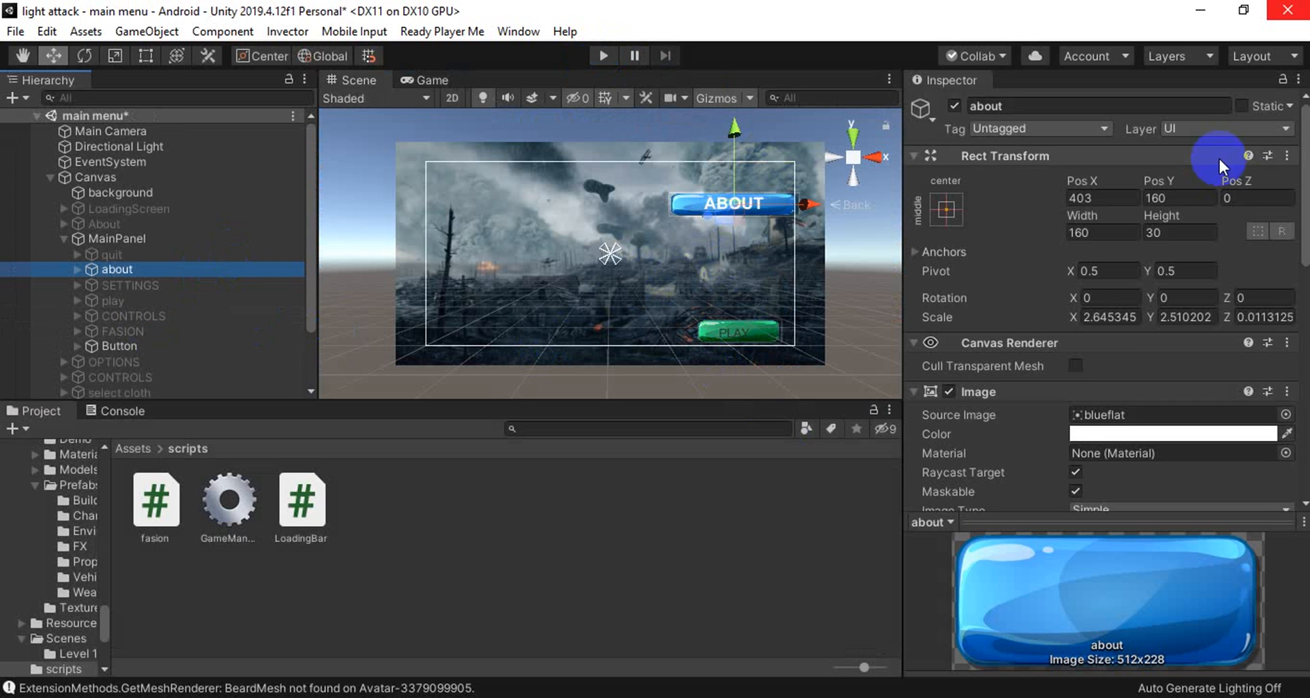
pyautogui.click(954, 106)
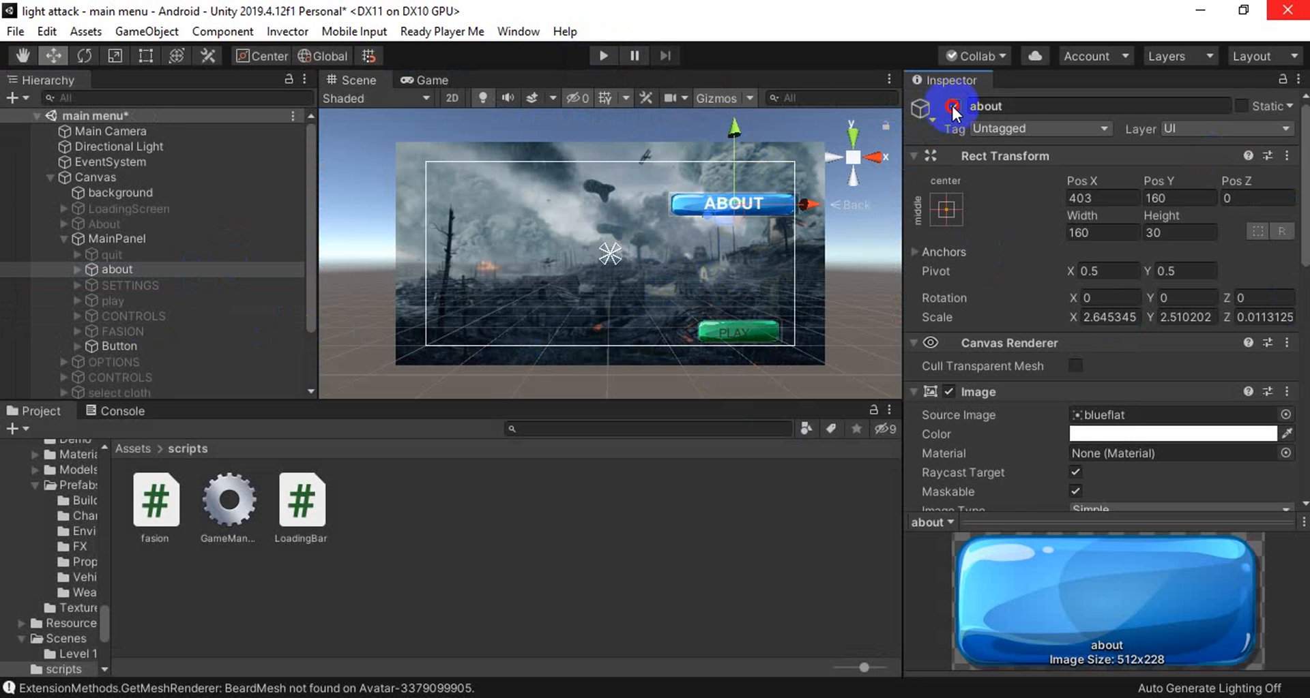
# Examine the quit button's On Click entry and the functions available for its LoadingBar target
pyautogui.click(151, 255)
pyautogui.scroll(-8, 1277, 398)
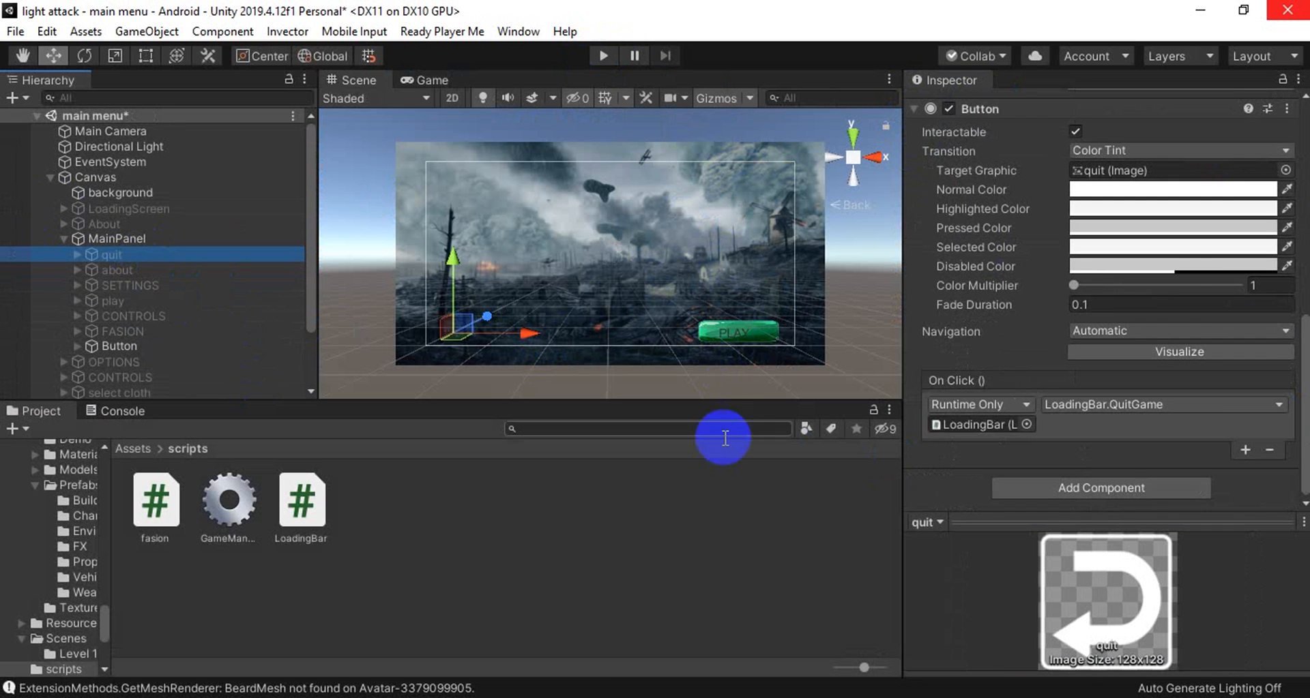
pyautogui.click(1165, 404)
pyautogui.click(1164, 403)
pyautogui.click(1164, 404)
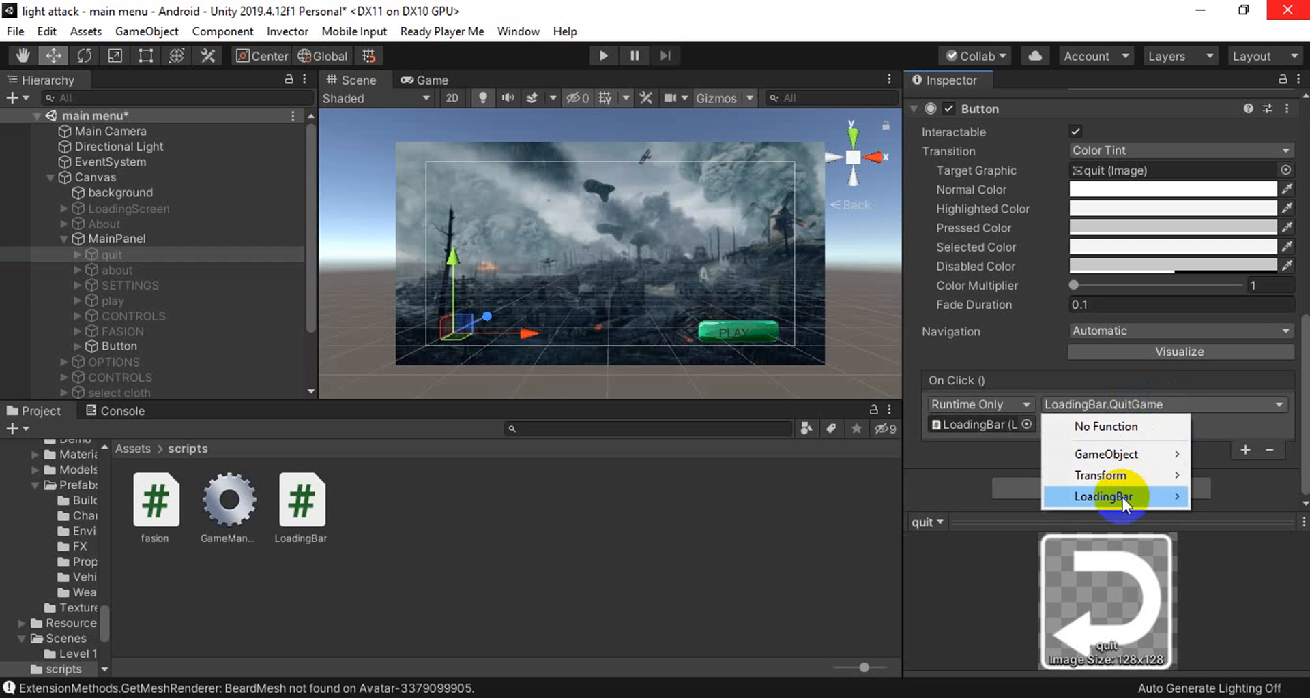
pyautogui.moveTo(1123, 498)
pyautogui.click(948, 413)
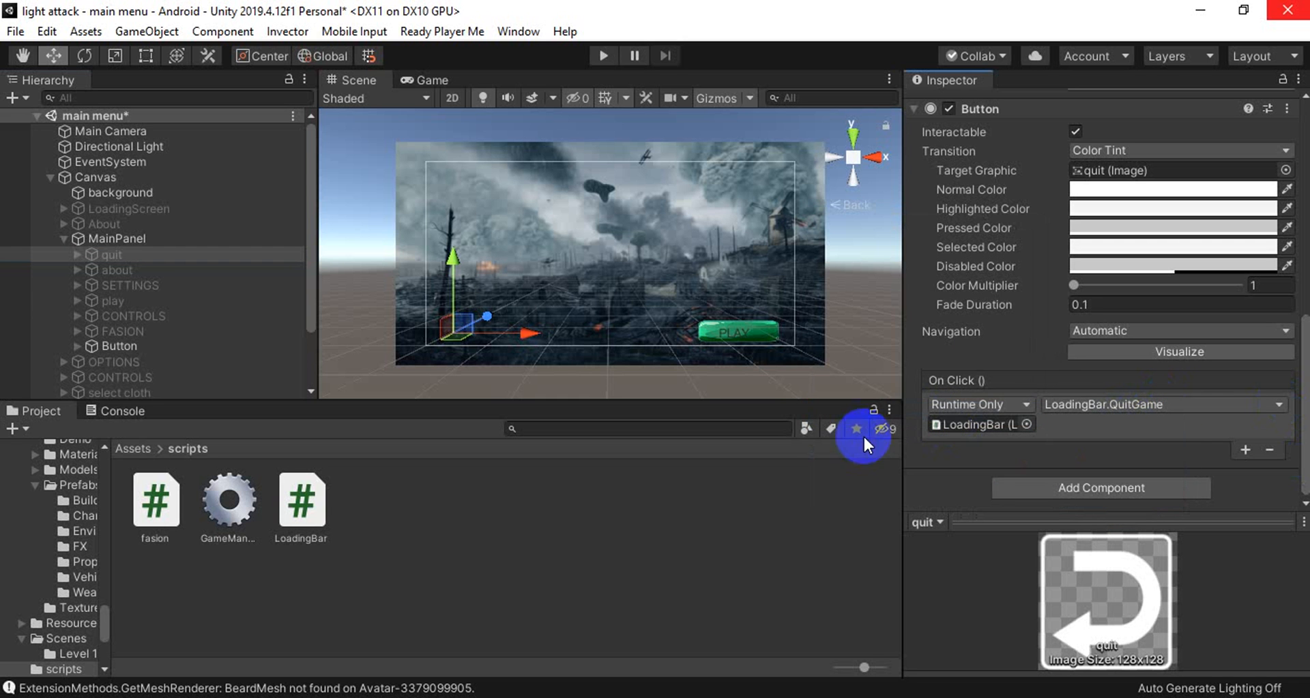
# Deactivate the Button object in MainPanel and activate the play object in its place
pyautogui.click(179, 345)
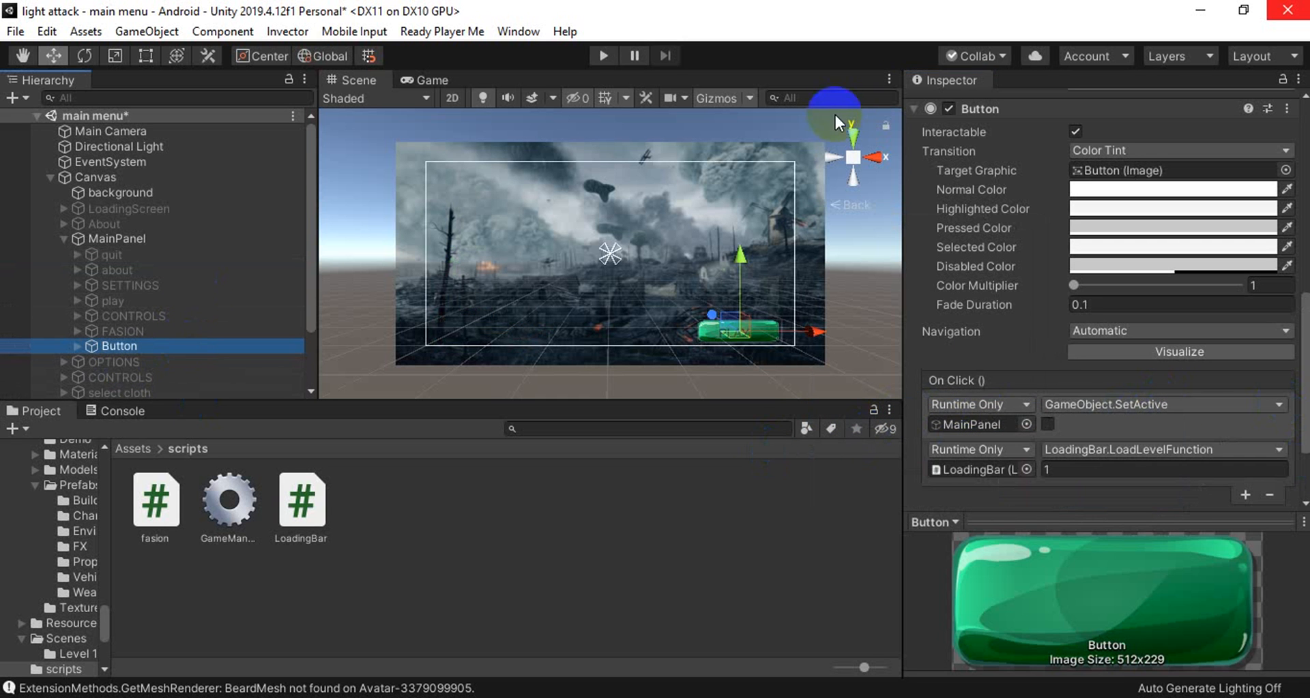
pyautogui.scroll(10, 947, 130)
pyautogui.click(953, 106)
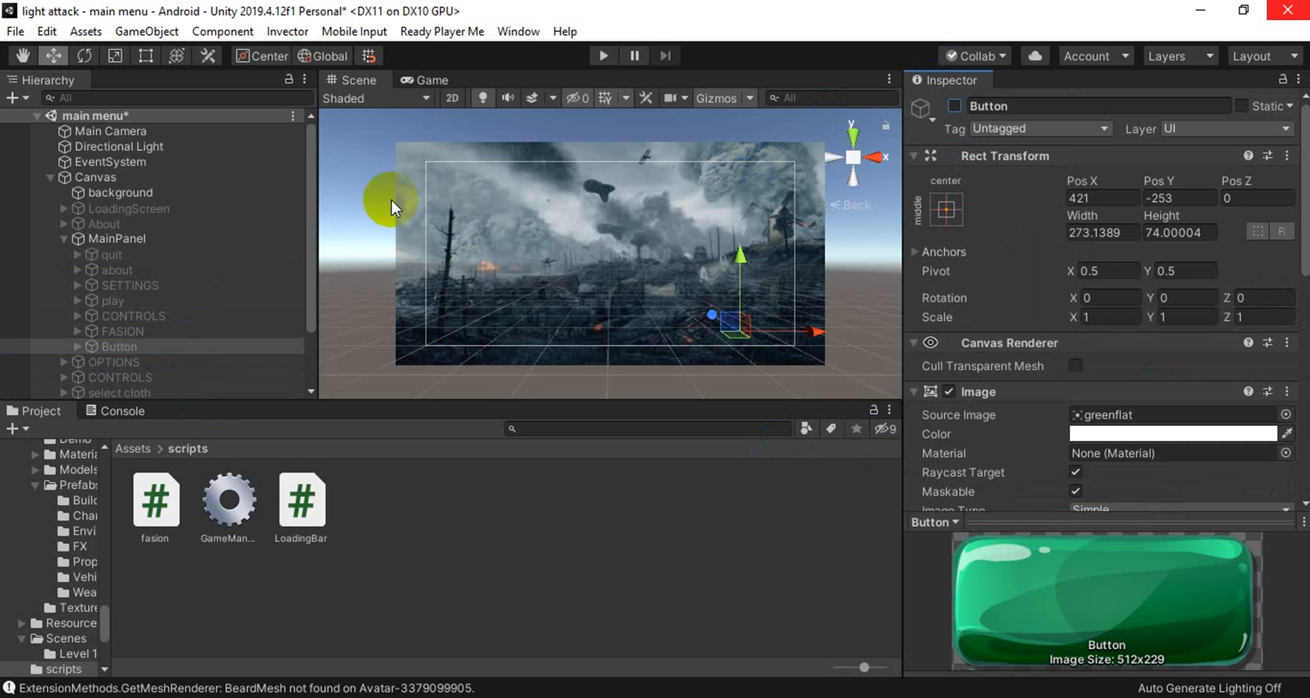
pyautogui.click(237, 299)
pyautogui.click(954, 106)
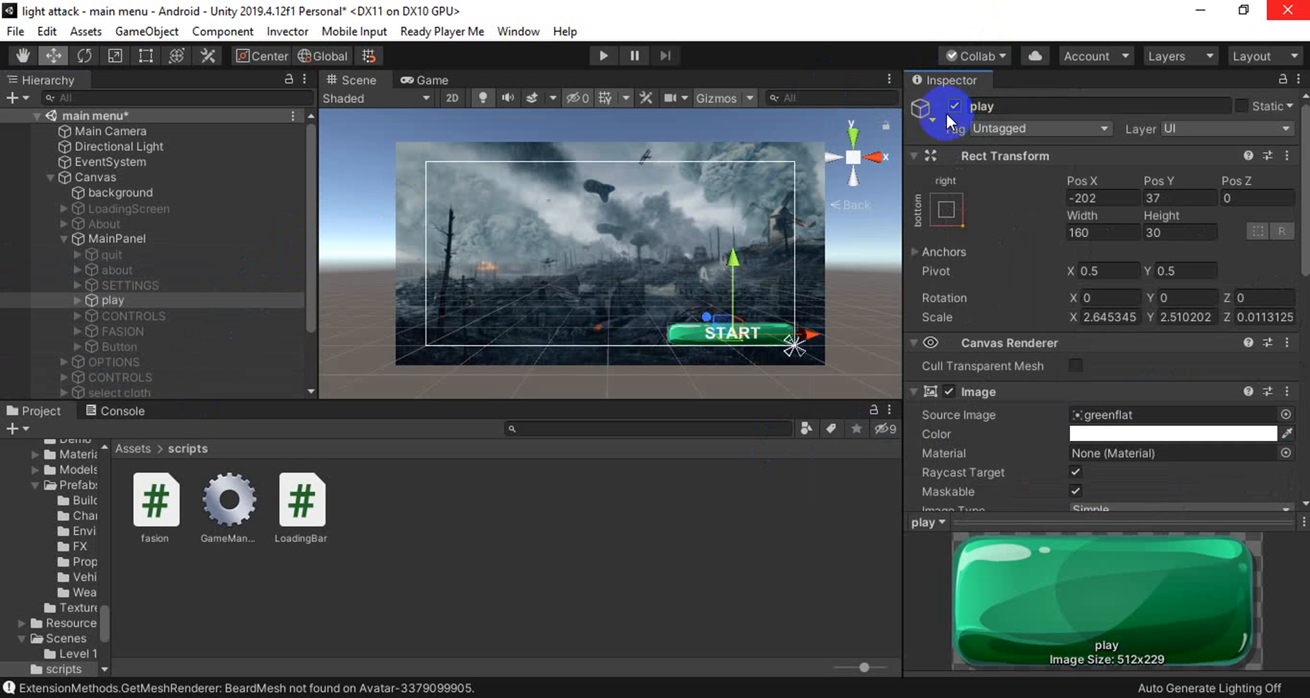
# Assign the LoadLevelFunction (int) function of LoadingBar to the LoadingBar entry in the play button's On Click event
pyautogui.scroll(-12, 1164, 389)
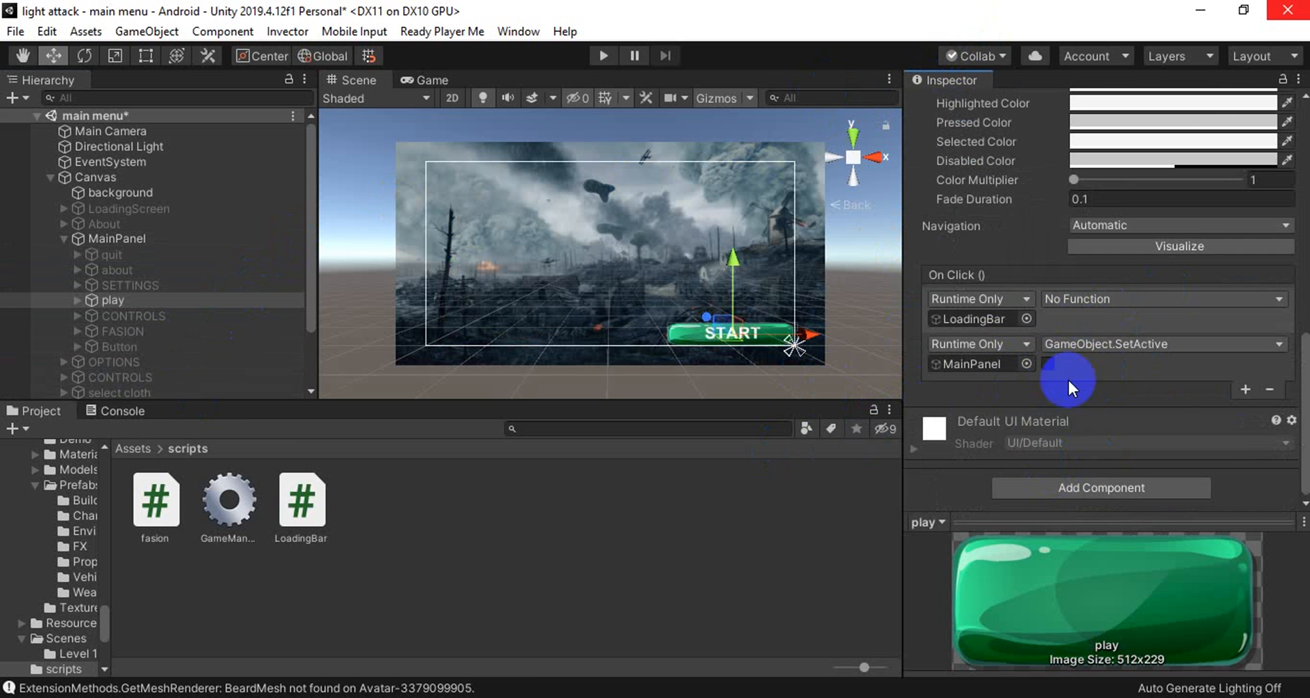
pyautogui.click(1092, 302)
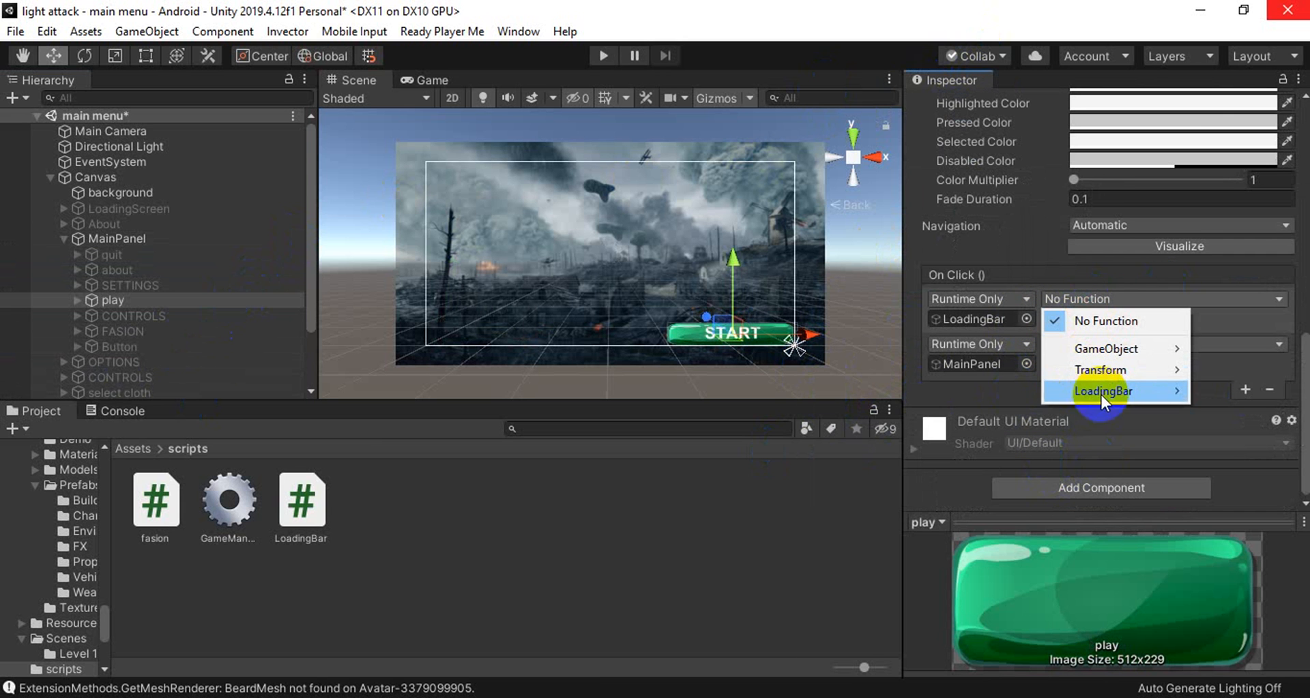
pyautogui.moveTo(1101, 390)
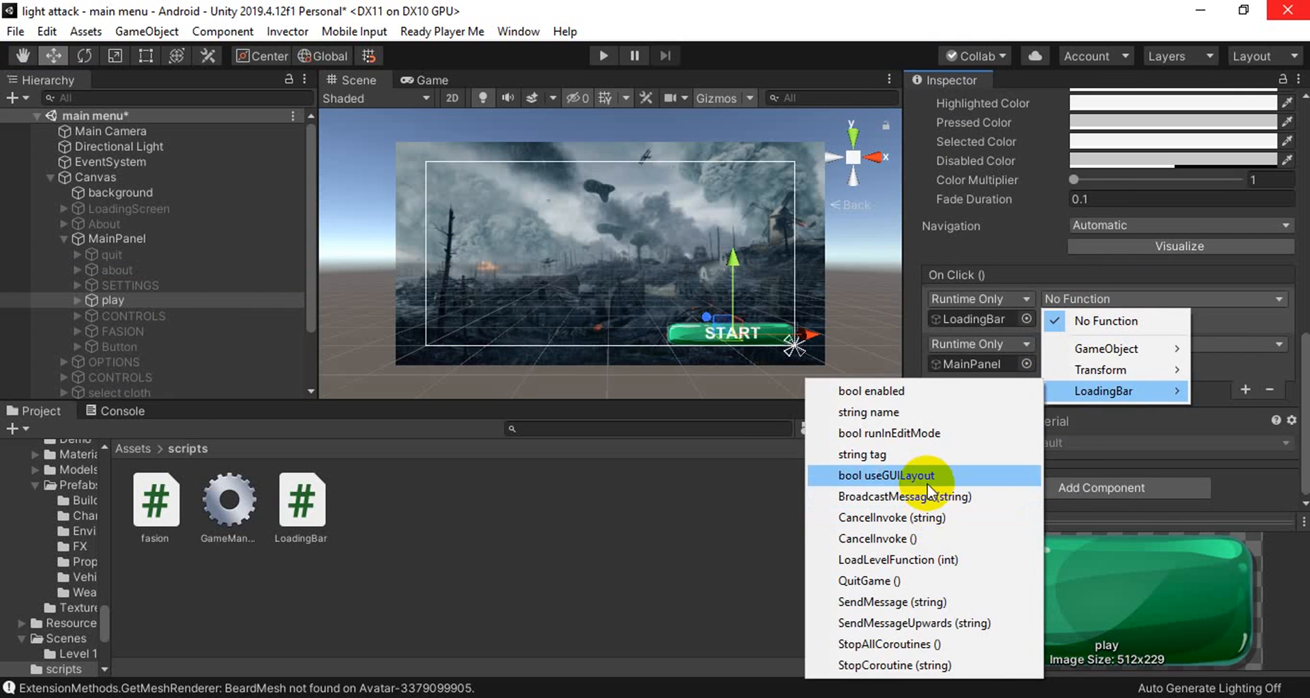
pyautogui.click(939, 558)
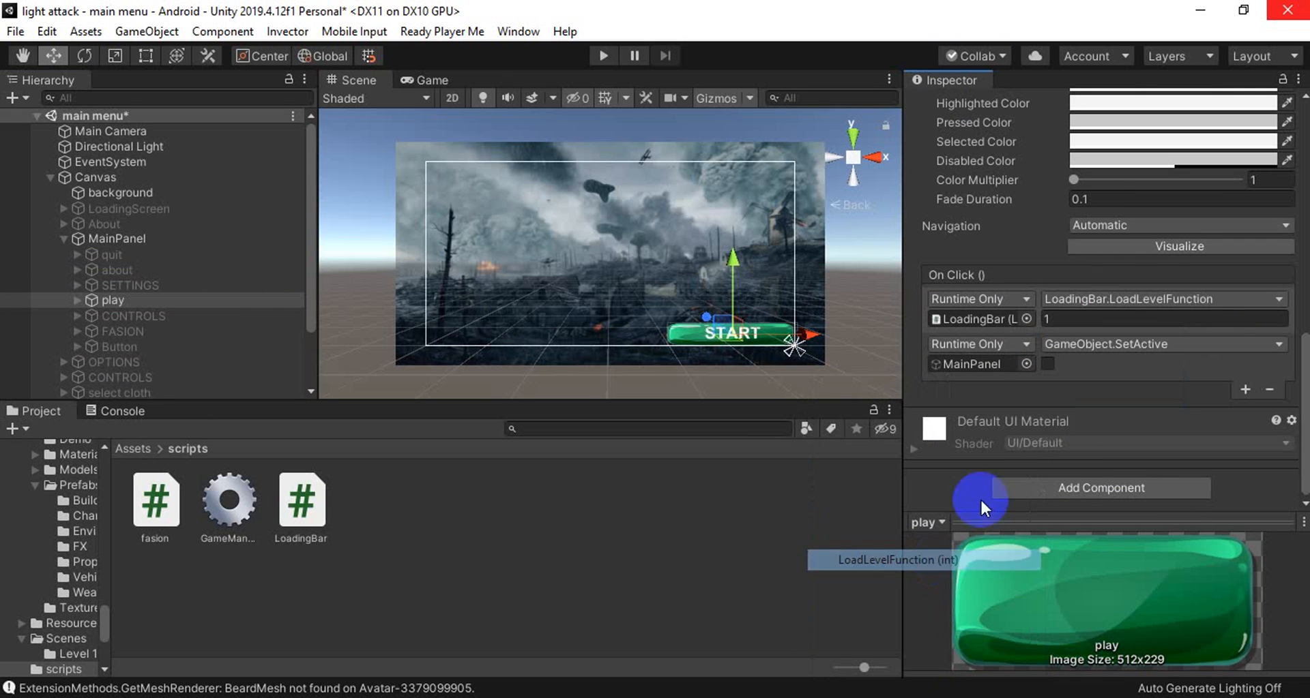
# Test the START button in the running main menu by loading Level 1, ending with Play mode stopped
pyautogui.click(601, 57)
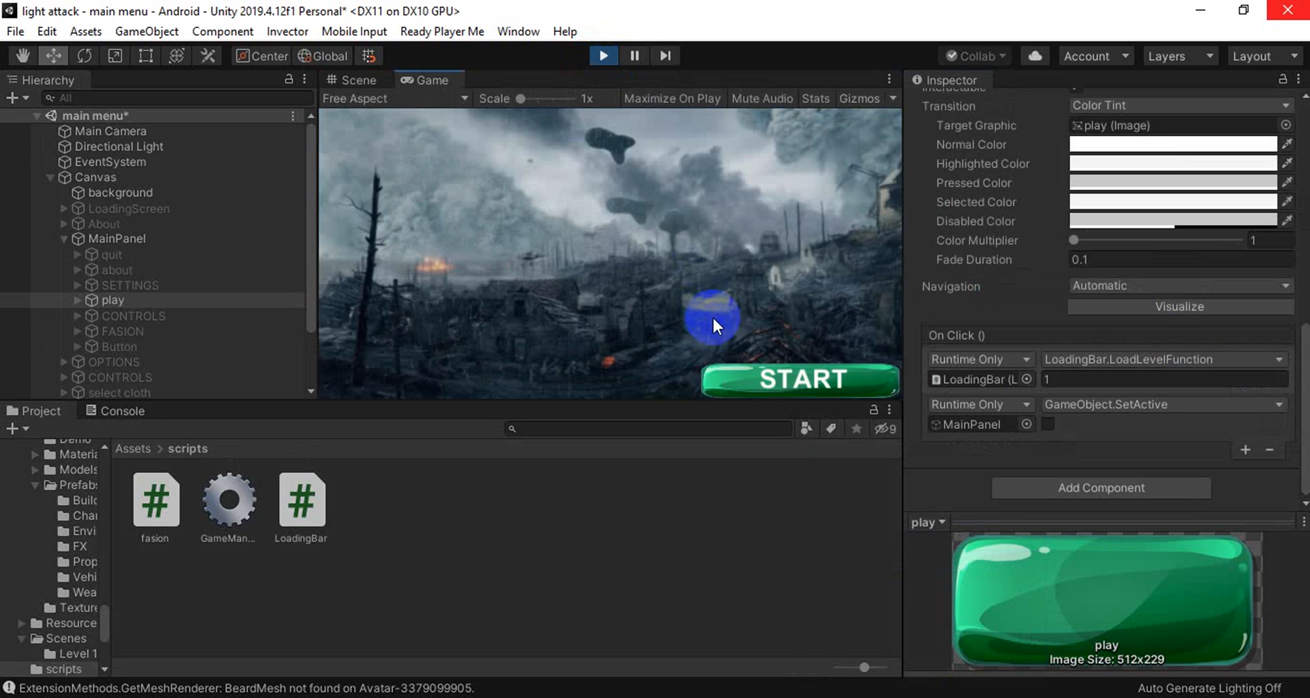
pyautogui.click(770, 378)
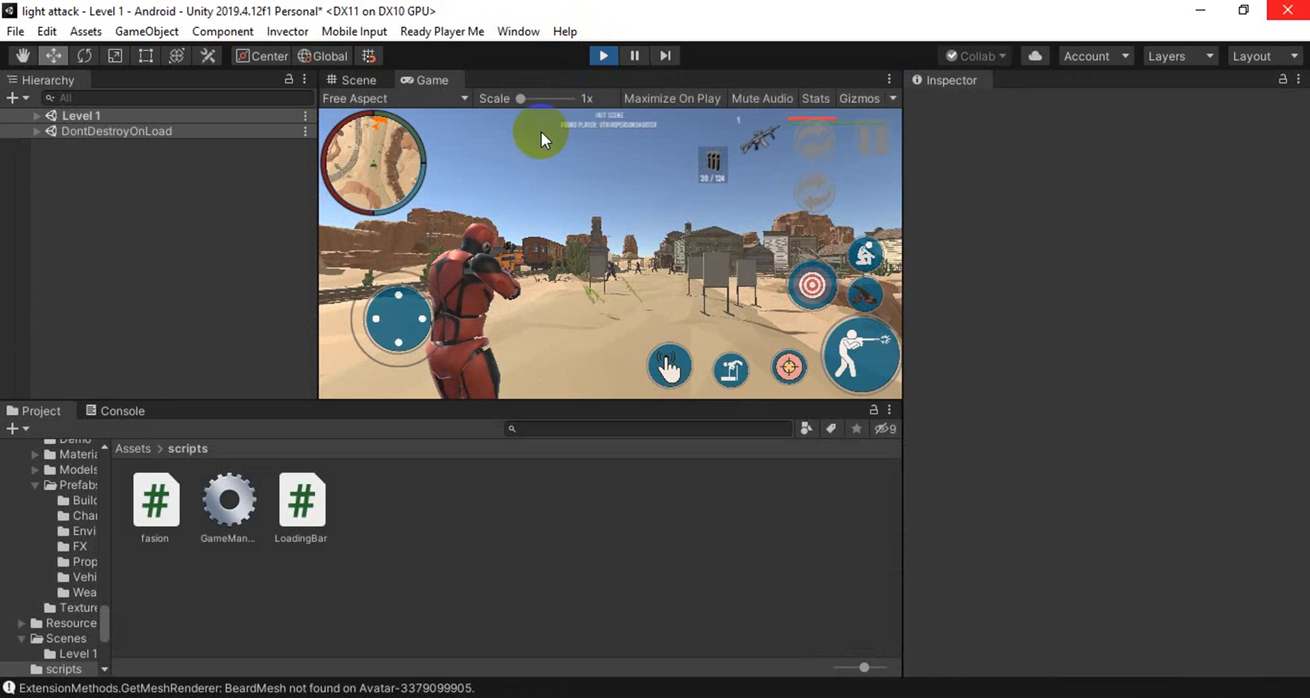
pyautogui.hotkey('ctrl', 'p')
# Reactivate the quit, about, SETTINGS, CONTROLS and FASION buttons together in MainPanel
pyautogui.click(121, 255)
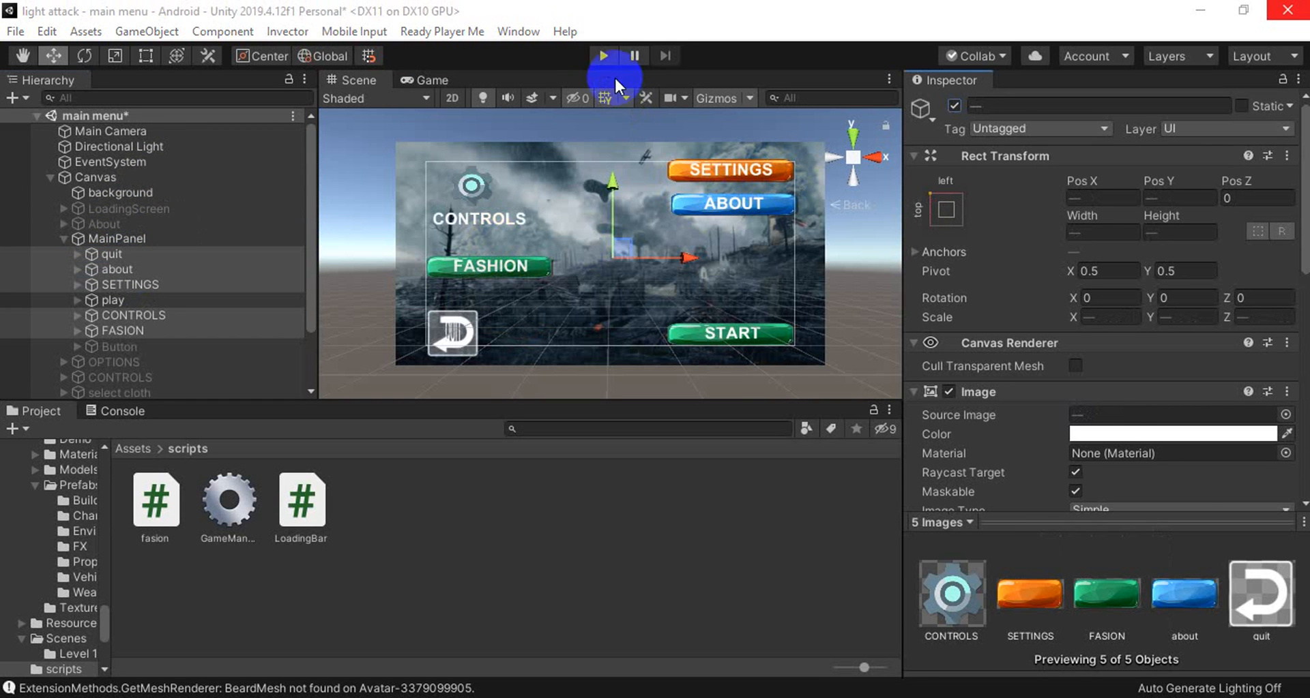
# Run the main menu and test the ABOUT, SETTINGS and CONTROLS buttons, returning from each page with its BACK button
pyautogui.click(601, 56)
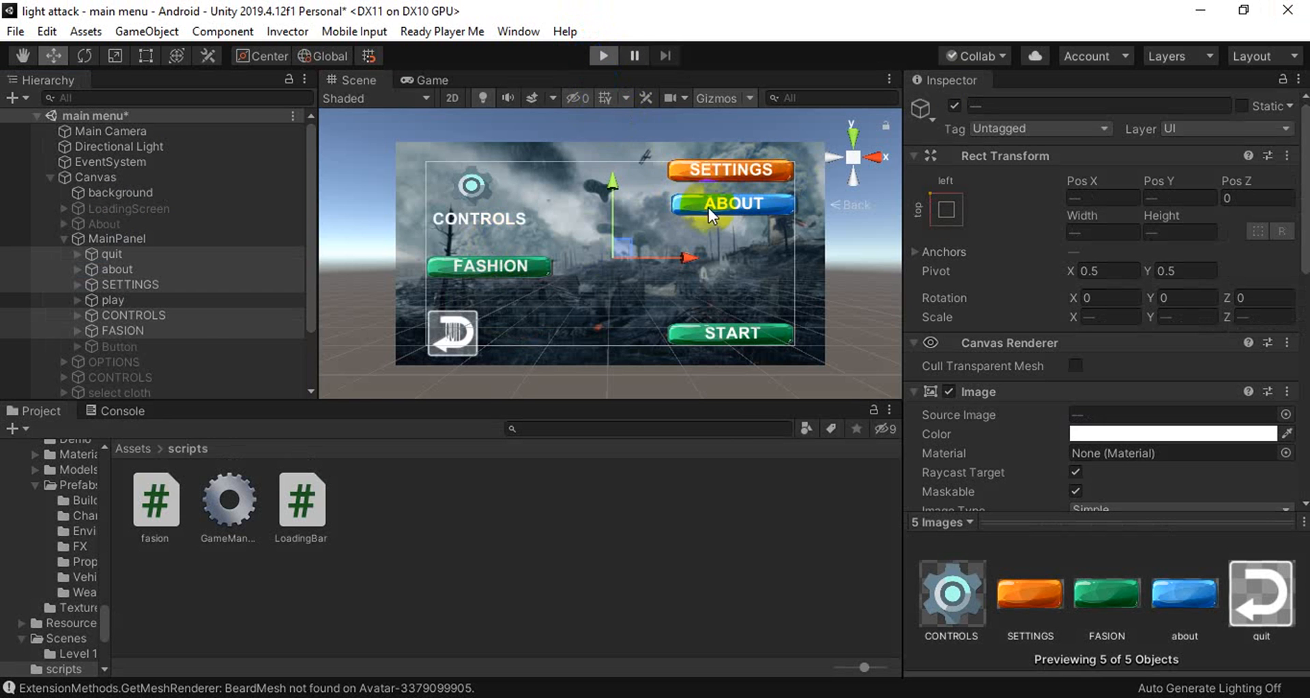
pyautogui.click(796, 173)
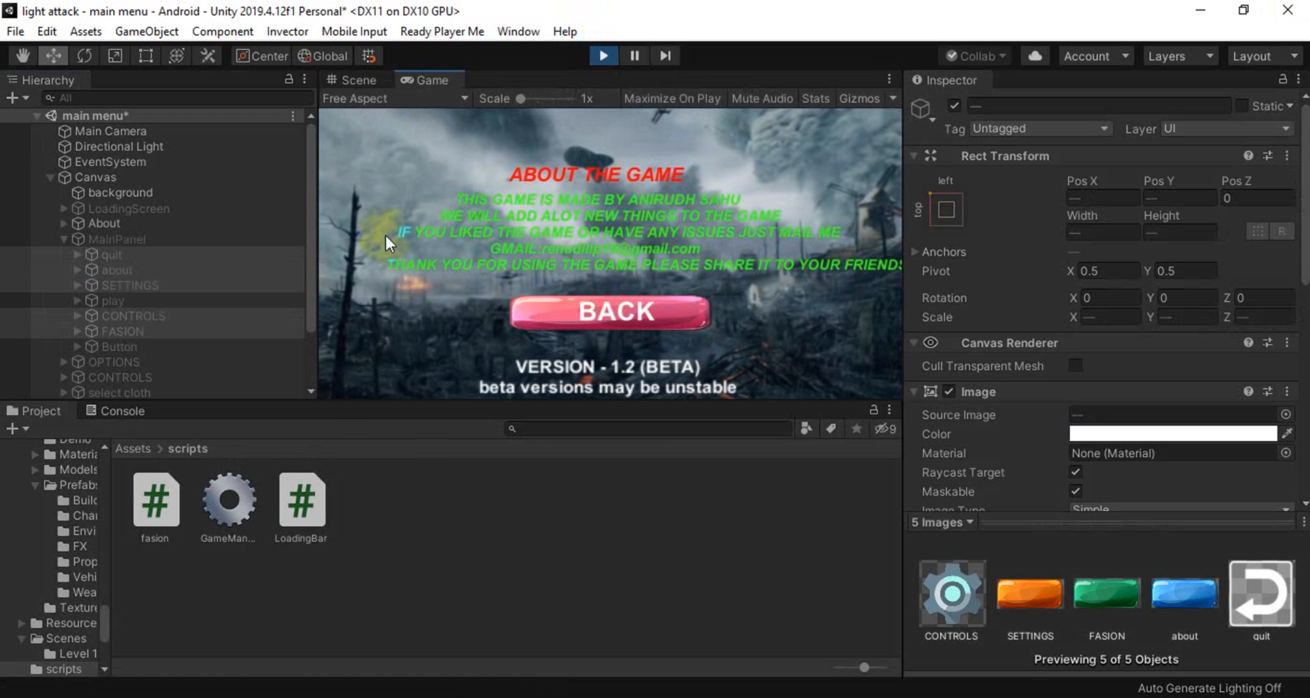
pyautogui.click(575, 300)
pyautogui.click(850, 123)
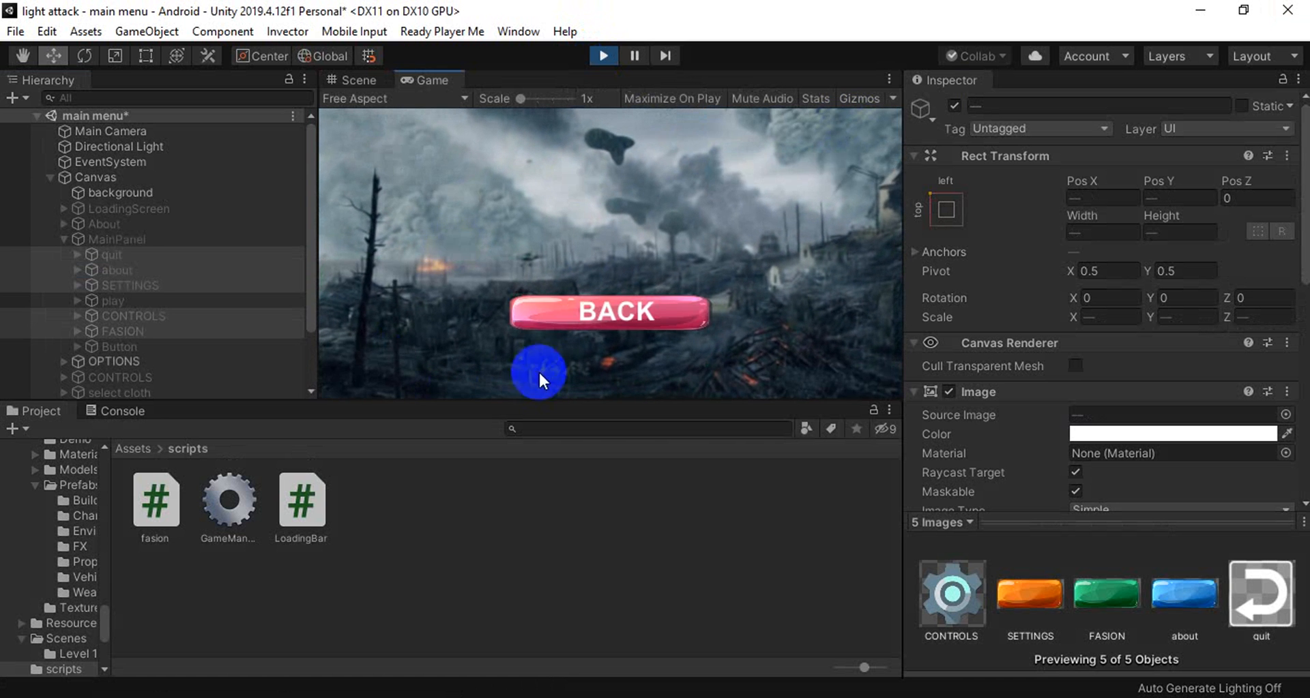
pyautogui.click(614, 316)
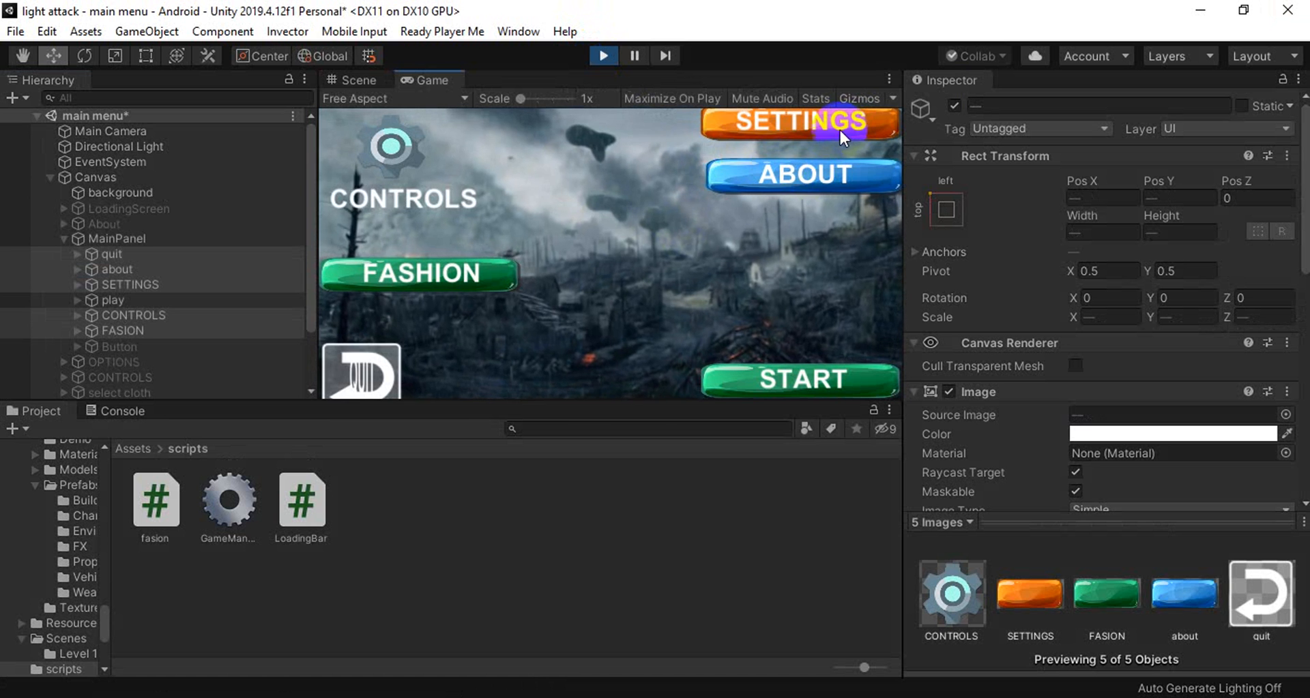
pyautogui.click(386, 155)
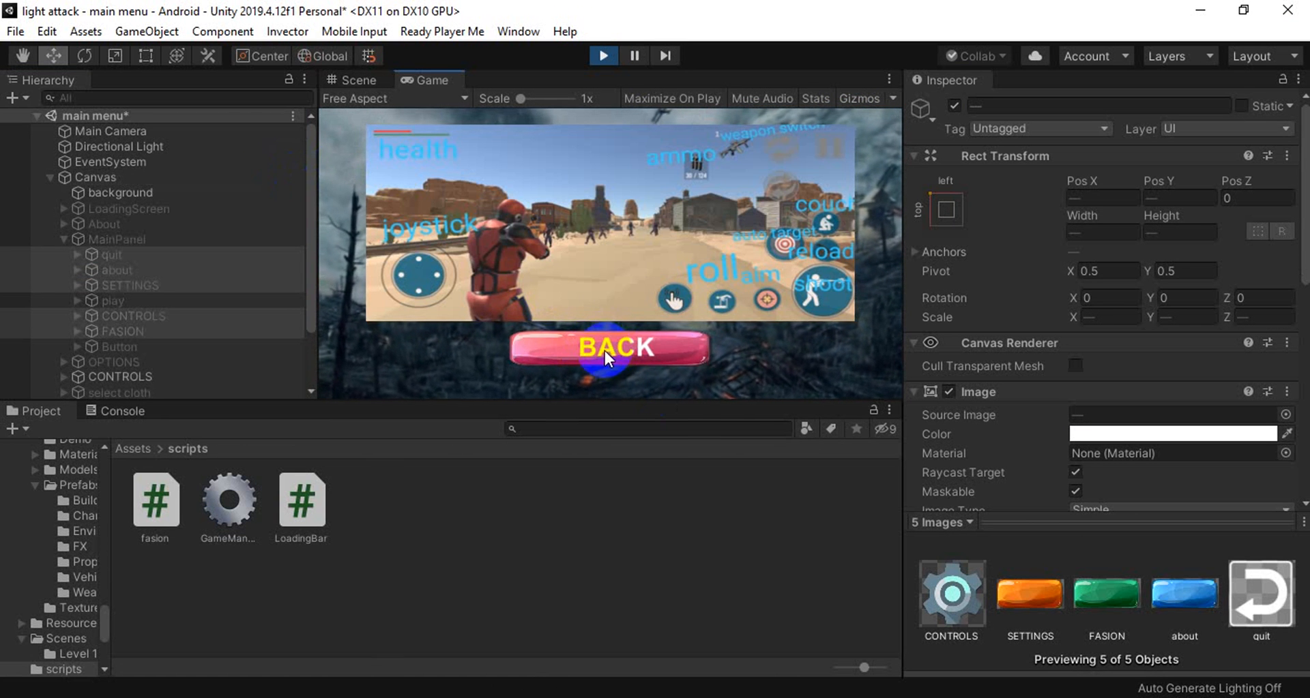
pyautogui.click(597, 339)
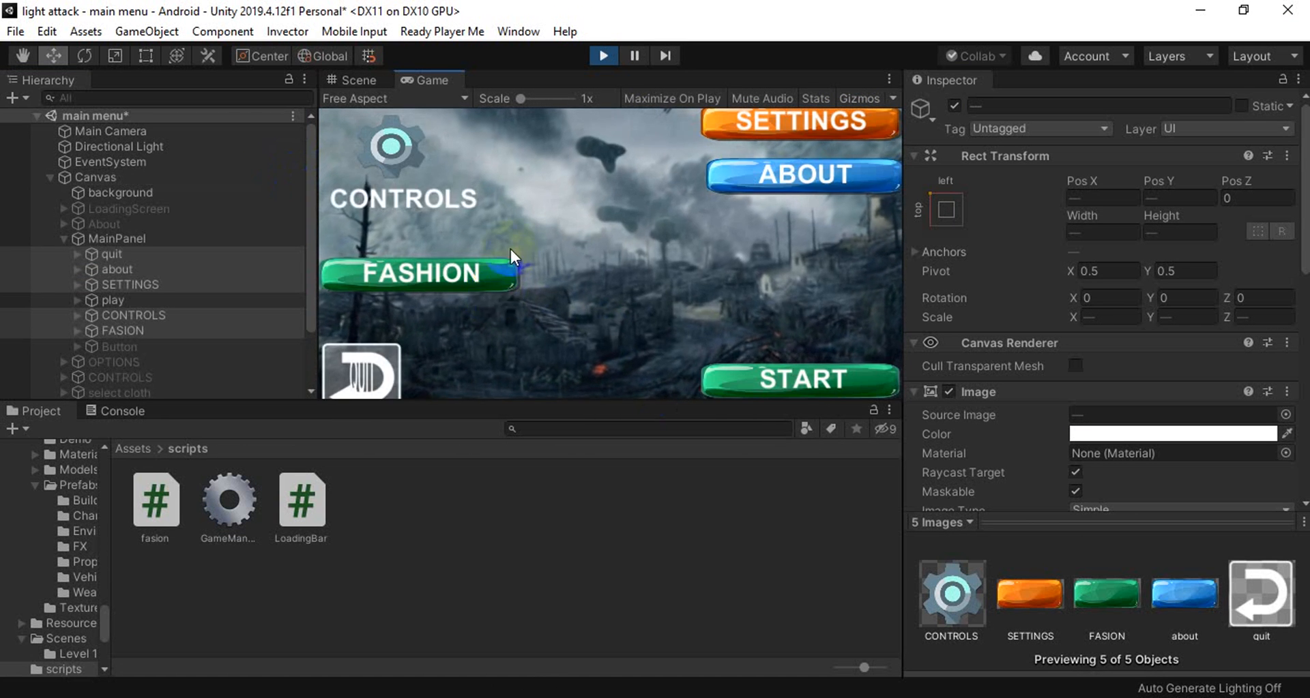
# Test the FASHION page's HEAD, UPPER and DOWN categories and the white and green tops, ending with Play mode stopped
pyautogui.click(512, 268)
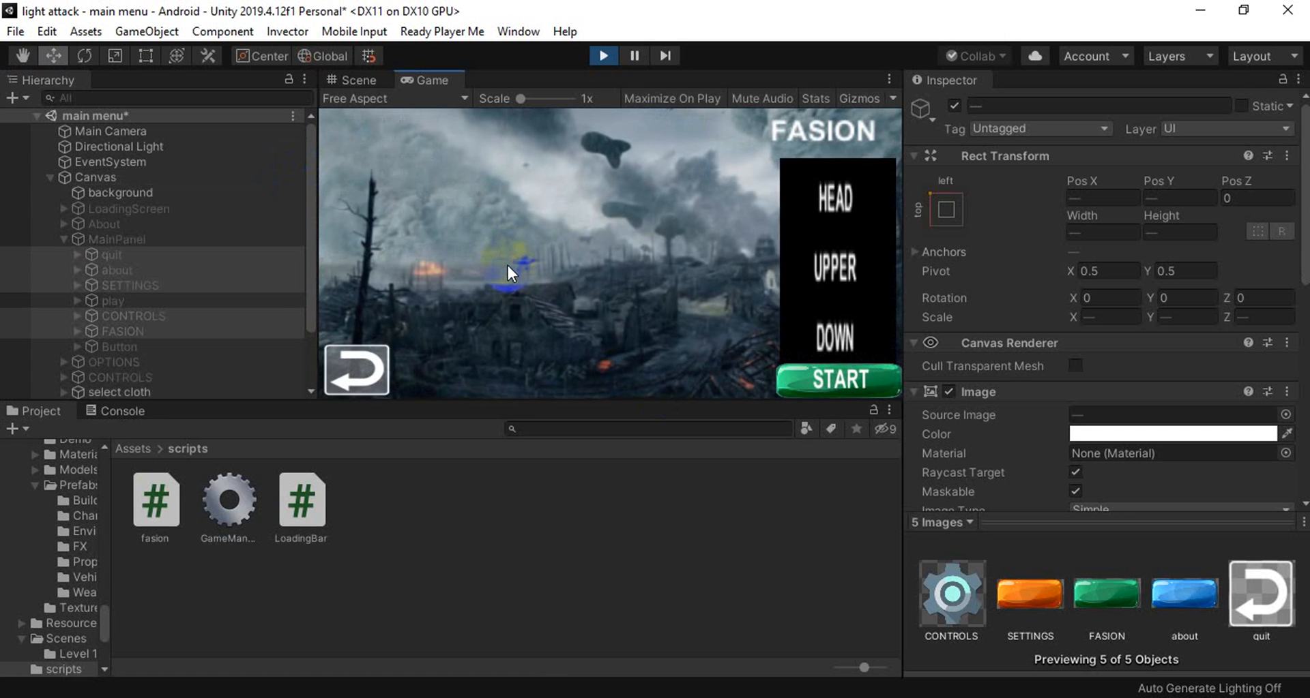
pyautogui.click(805, 198)
pyautogui.click(813, 295)
pyautogui.click(826, 322)
pyautogui.click(846, 279)
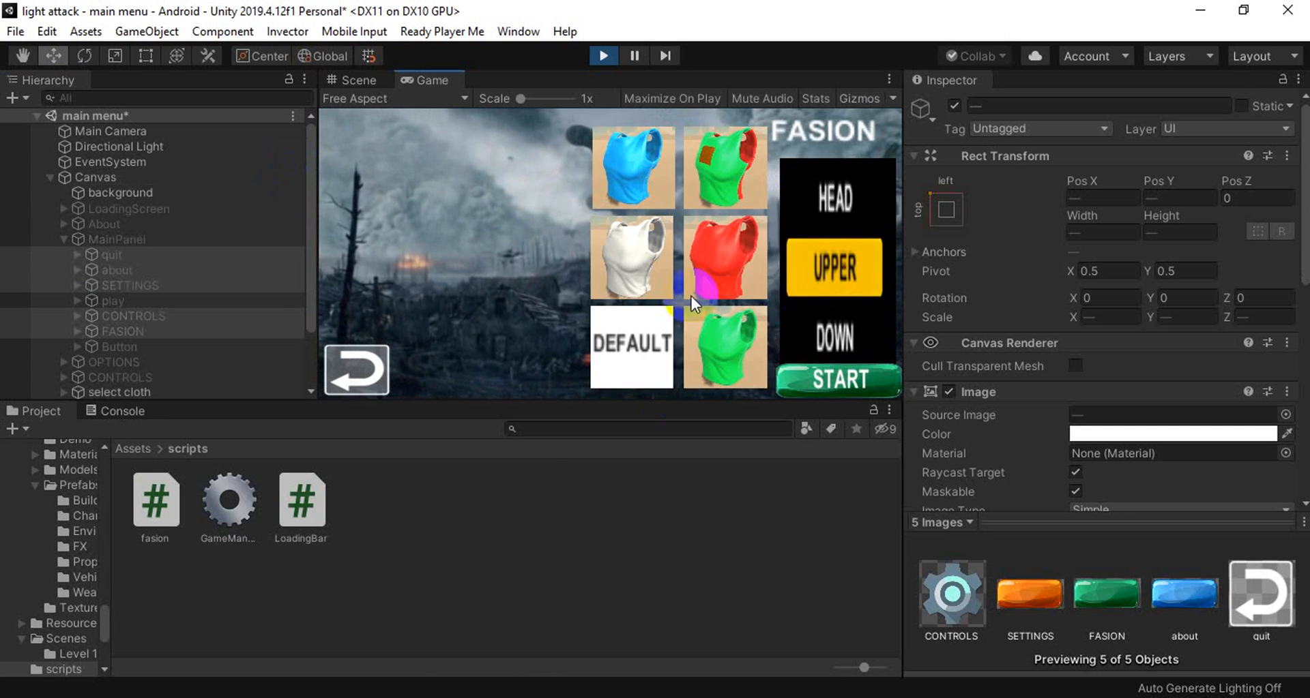
pyautogui.click(621, 264)
pyautogui.click(696, 362)
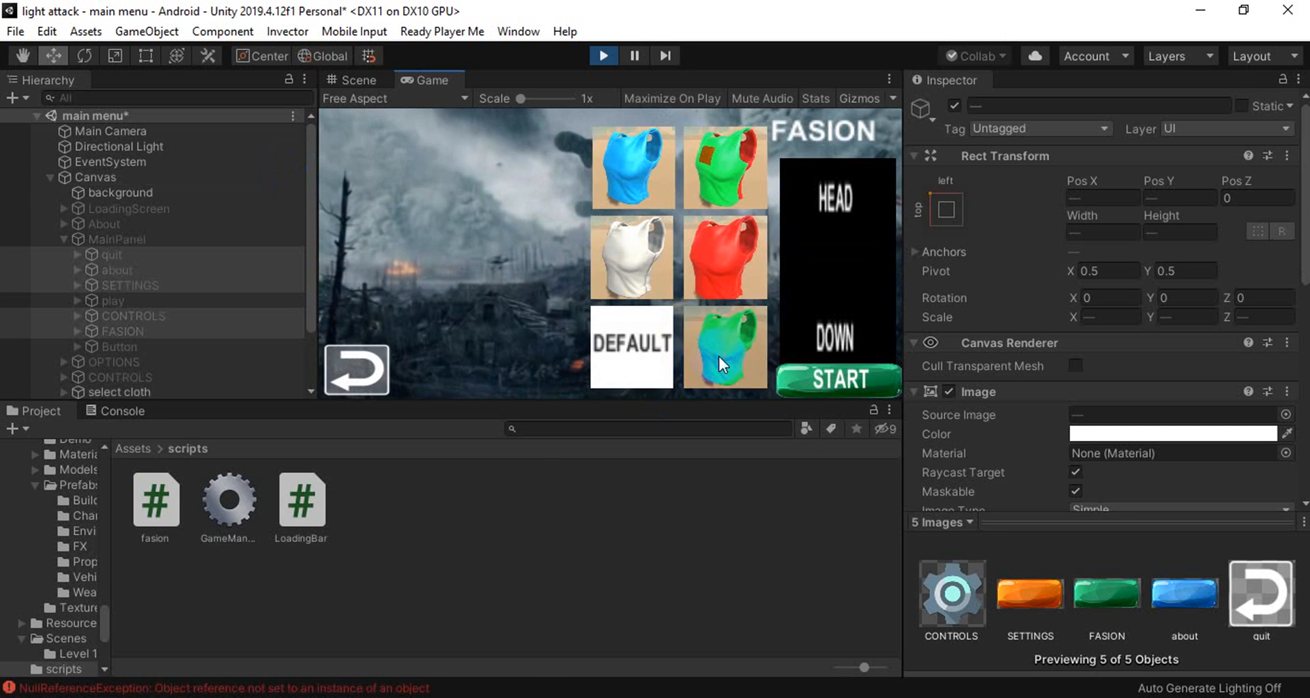
pyautogui.click(604, 55)
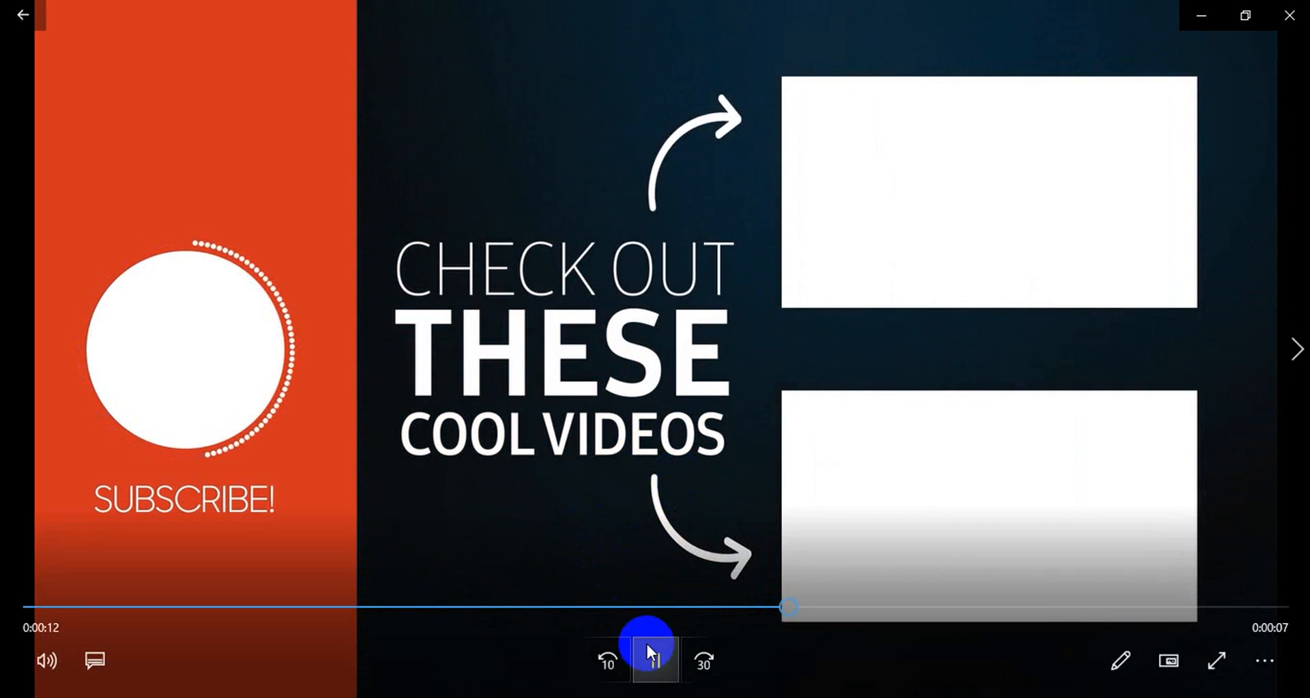
pyautogui.click(647, 650)
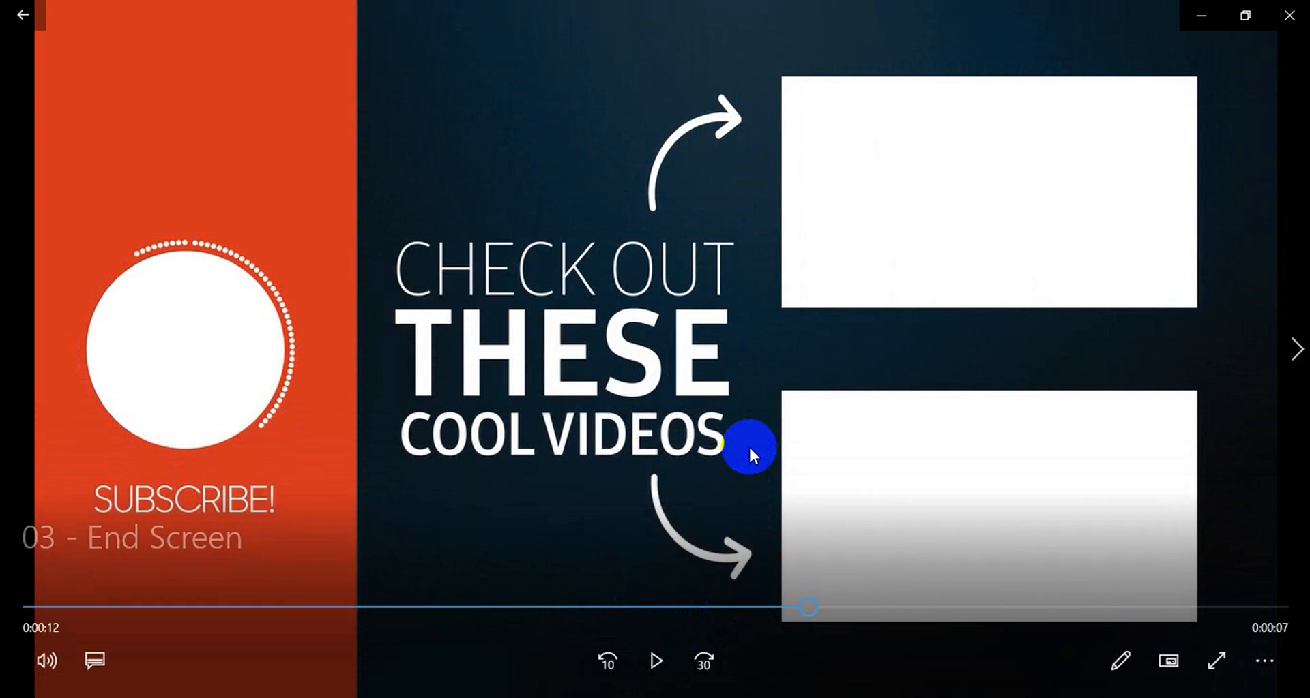
pyautogui.press('space')
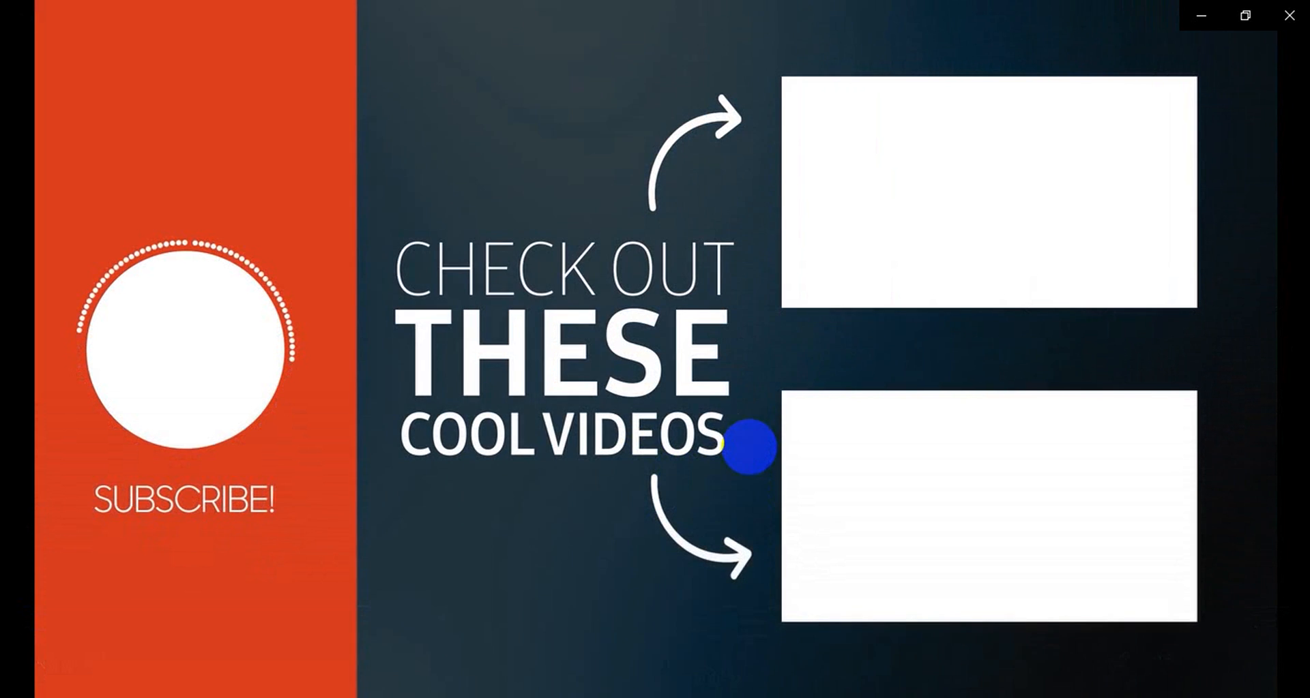